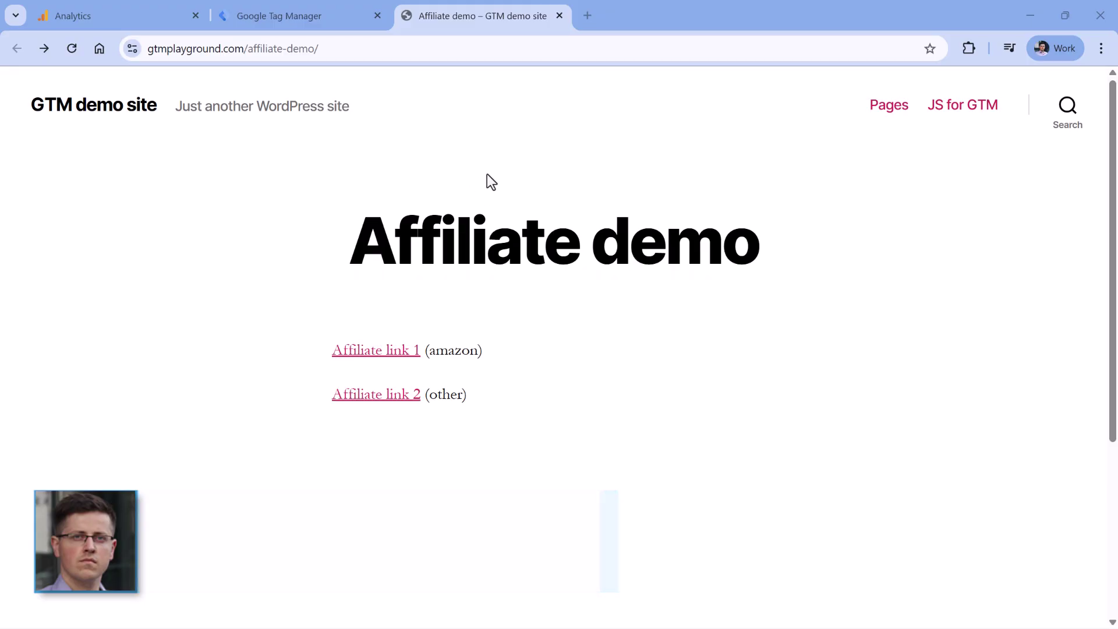
# Step: Switch to the Google Tag Manager tab showing the New demo 5 Tags list
pyautogui.click(295, 14)
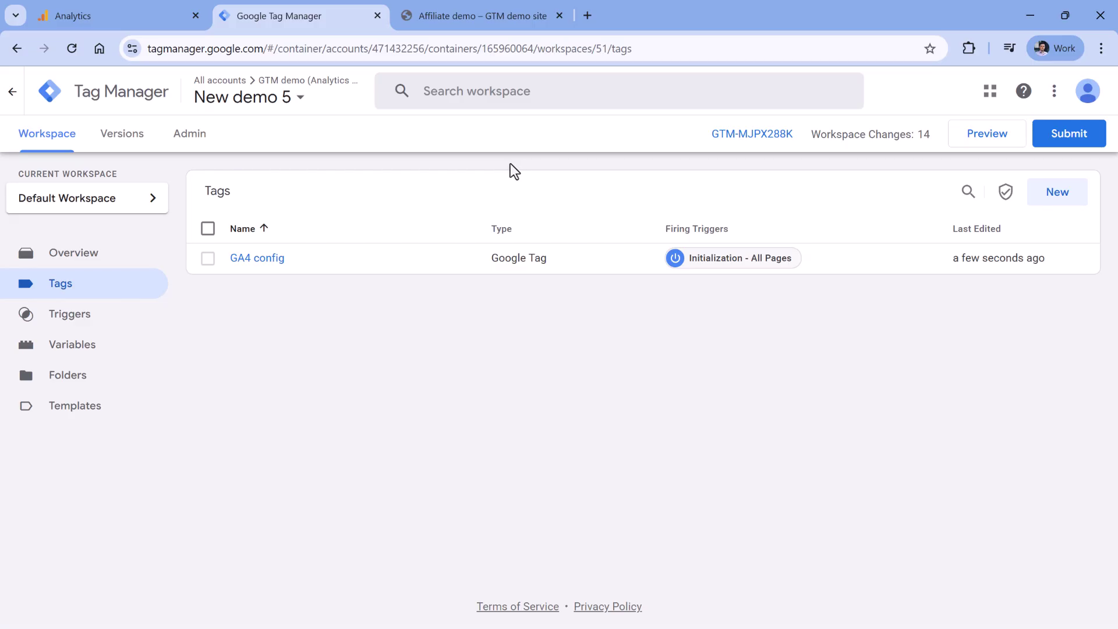
# Step: Review the GA4 config tag without changes, then go to the empty Triggers list
pyautogui.click(254, 260)
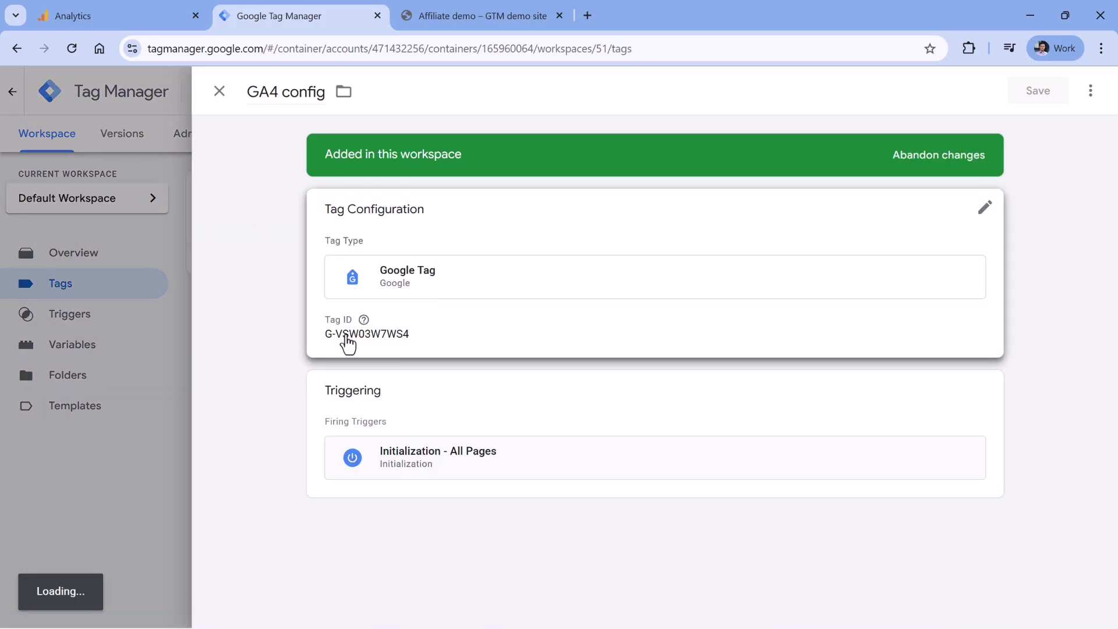
pyautogui.click(219, 92)
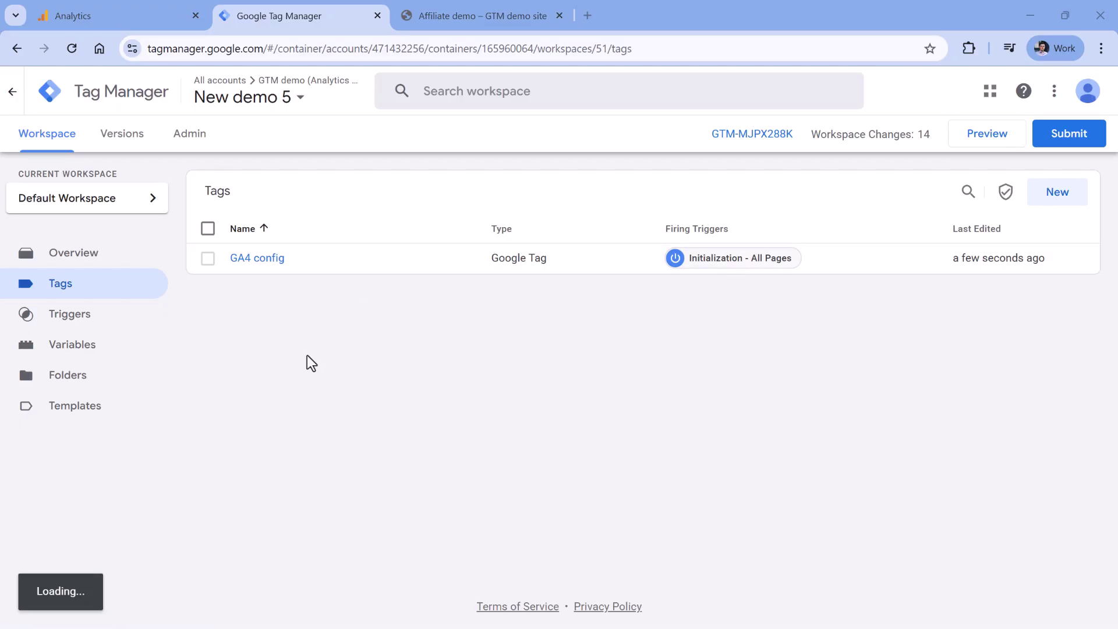
pyautogui.click(76, 326)
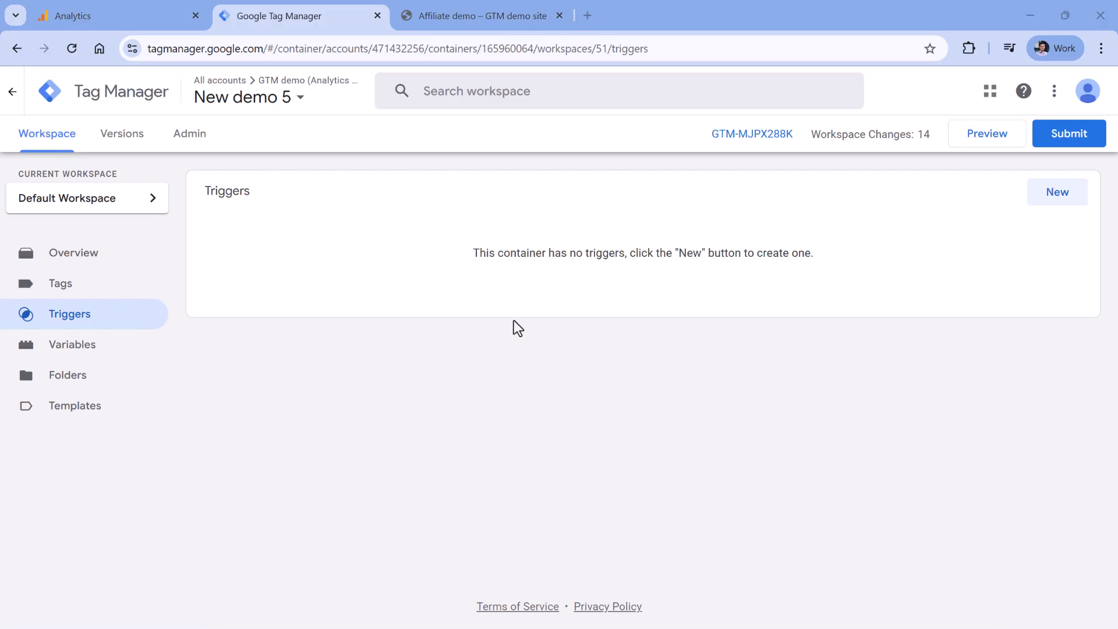
# Step: Create a Click - Just Links trigger named 'All link clicks' and save it
pyautogui.click(1060, 198)
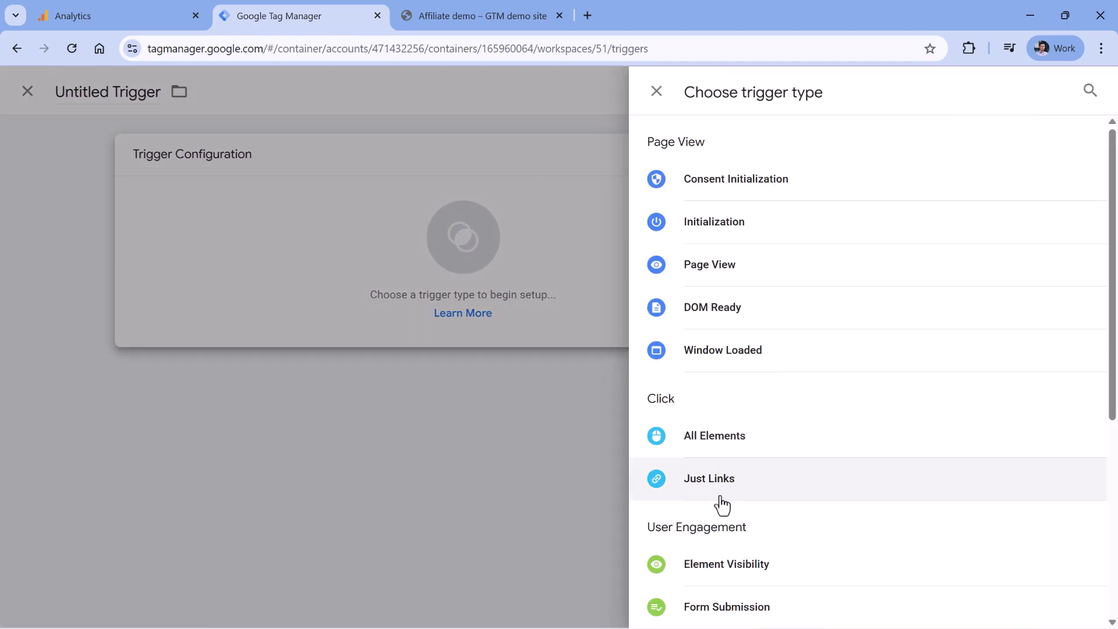
pyautogui.click(720, 498)
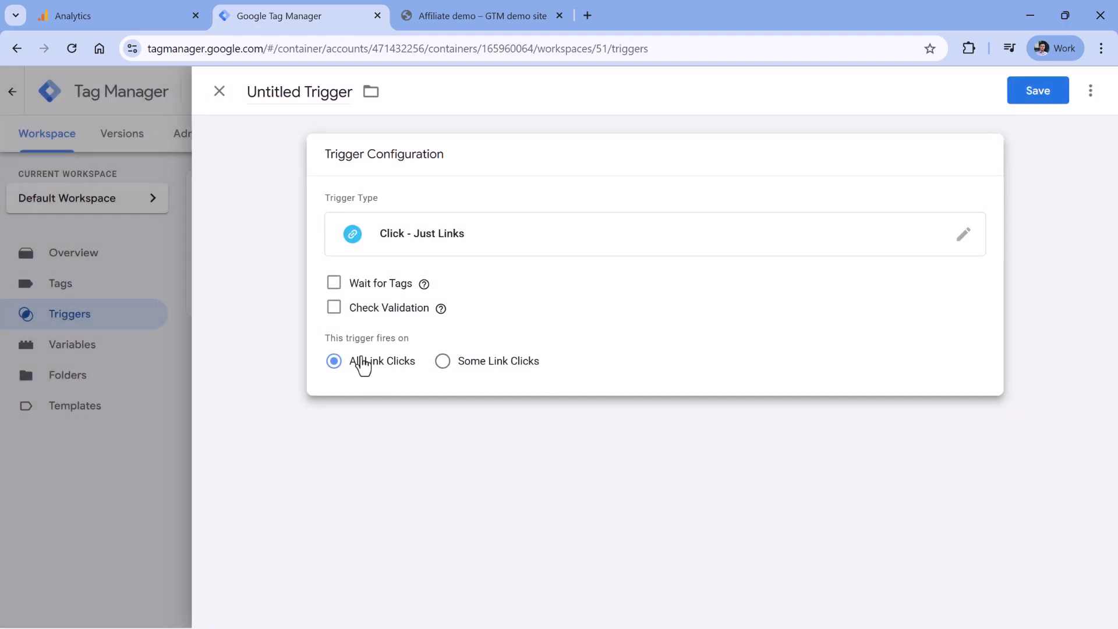
pyautogui.tripleClick(280, 84)
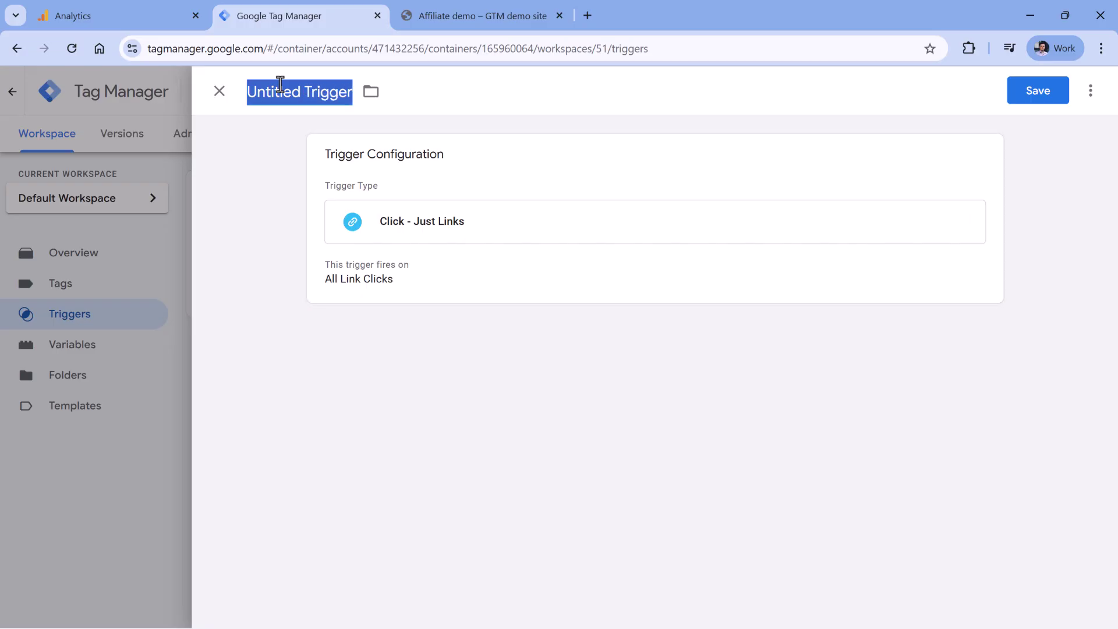
pyautogui.write('All link clicks')
pyautogui.click(1035, 93)
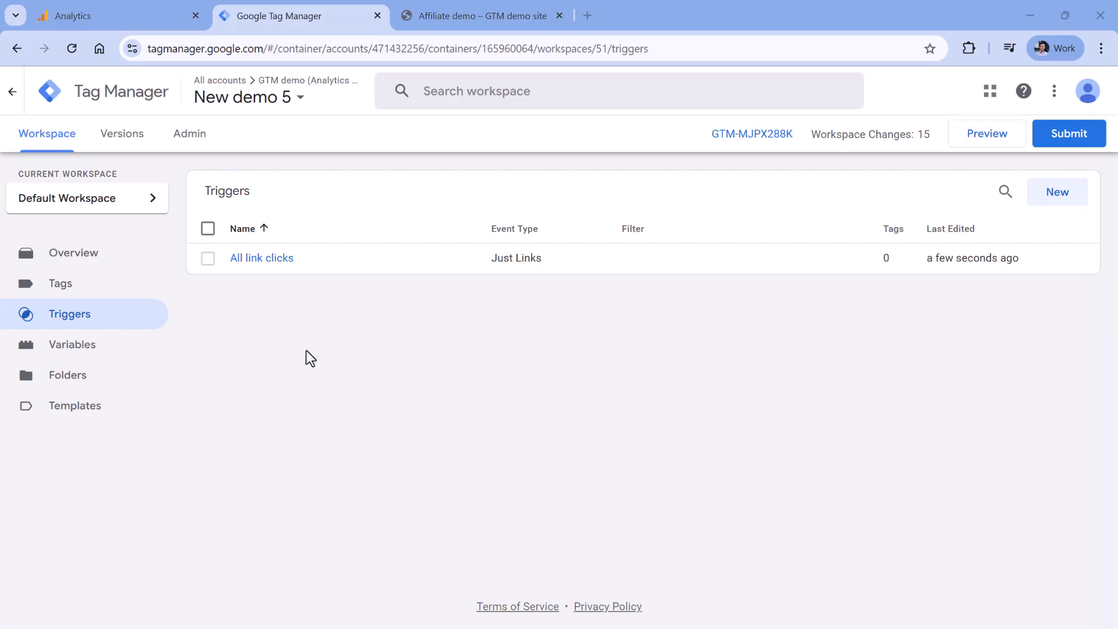
# Step: Confirm all six built-in click variables are enabled on the Variables page
pyautogui.click(71, 344)
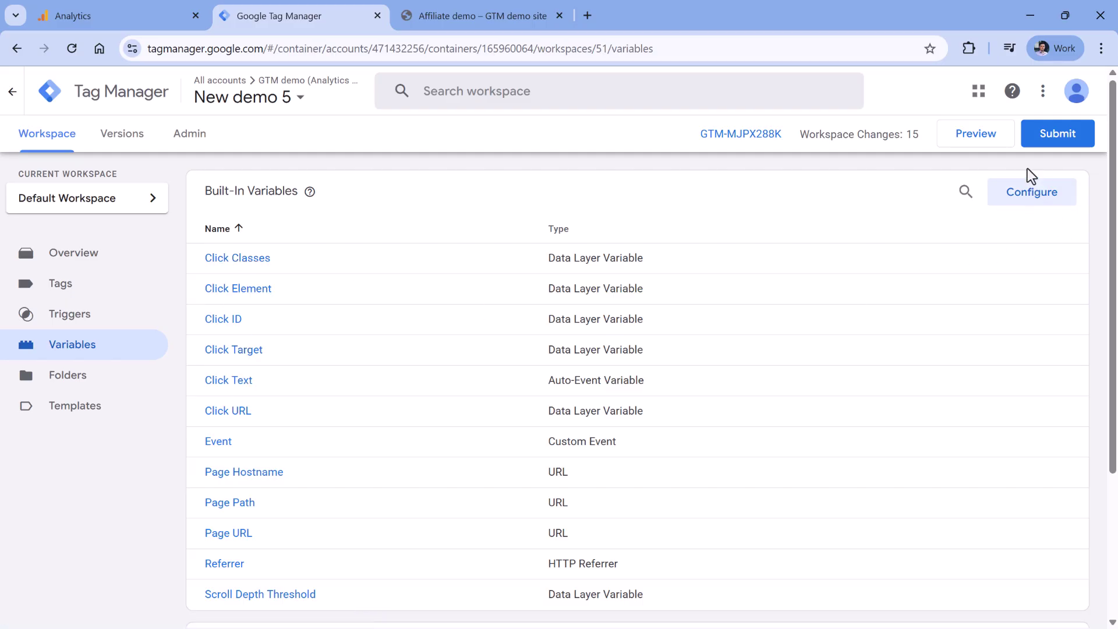
pyautogui.click(1032, 208)
pyautogui.scroll(-8, 840, 320)
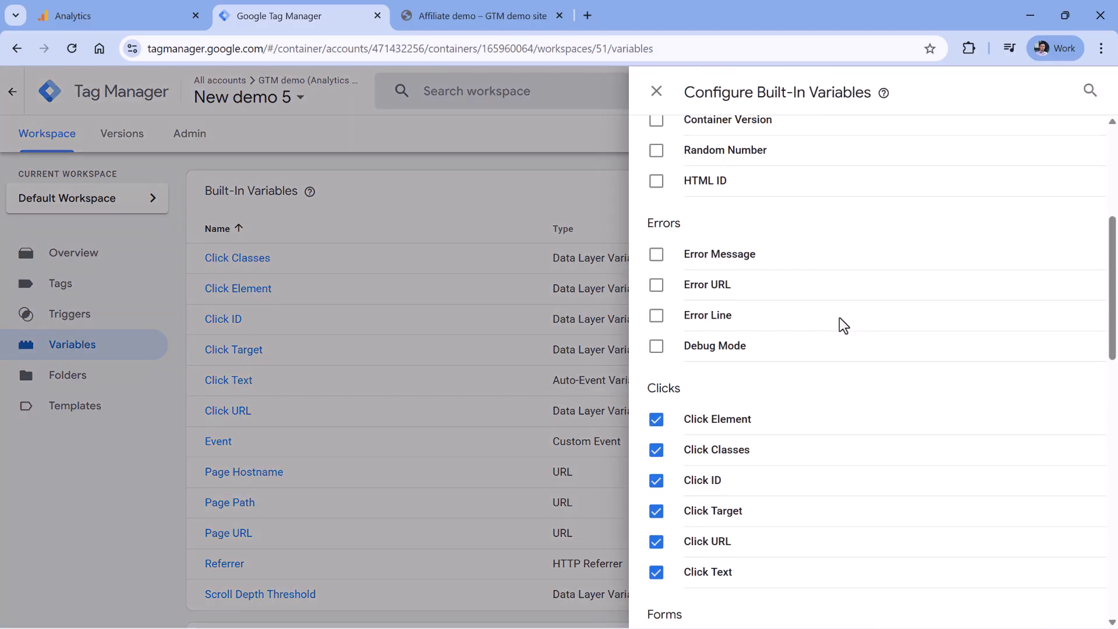
pyautogui.click(656, 92)
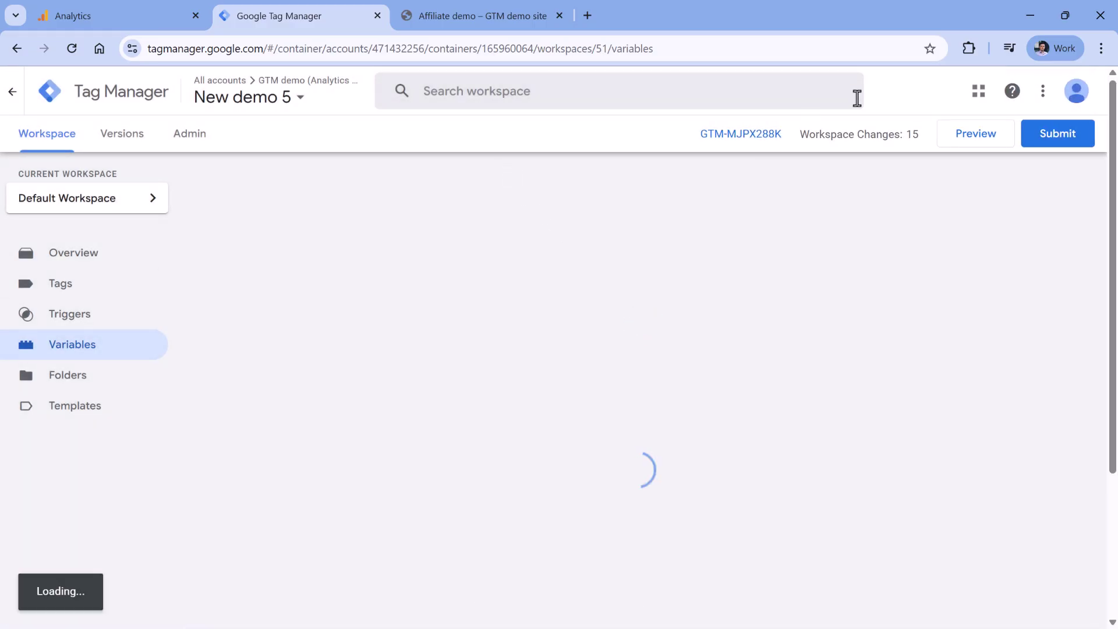
# Step: Start Preview and connect Tag Assistant to the pasted affiliate demo page URL
pyautogui.click(976, 135)
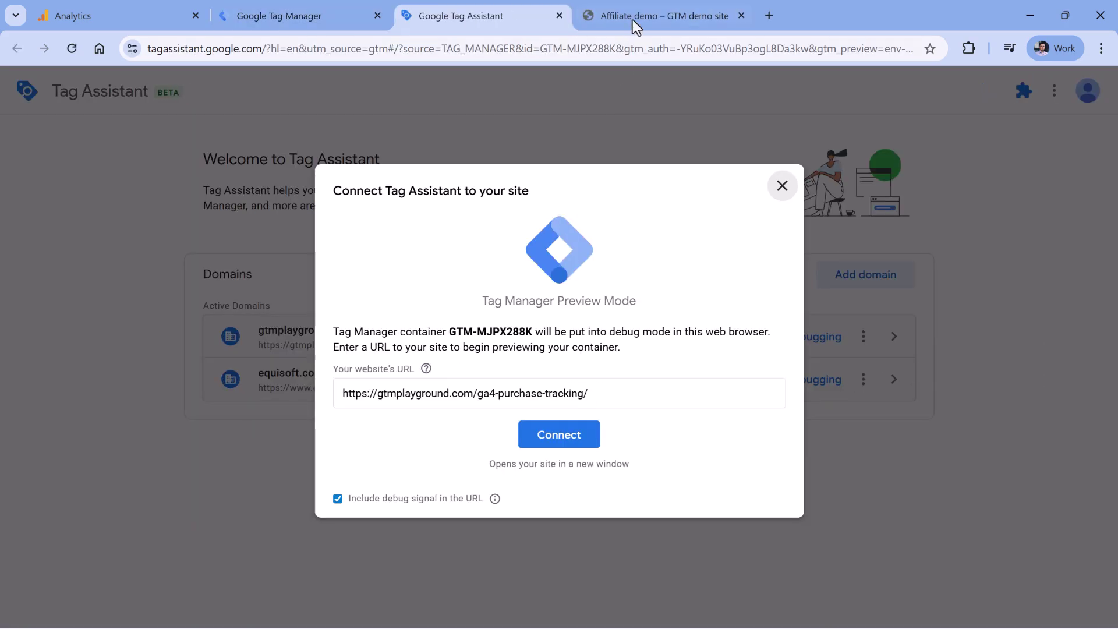
pyautogui.click(632, 16)
pyautogui.click(414, 49)
pyautogui.hotkey('ctrl', 'c')
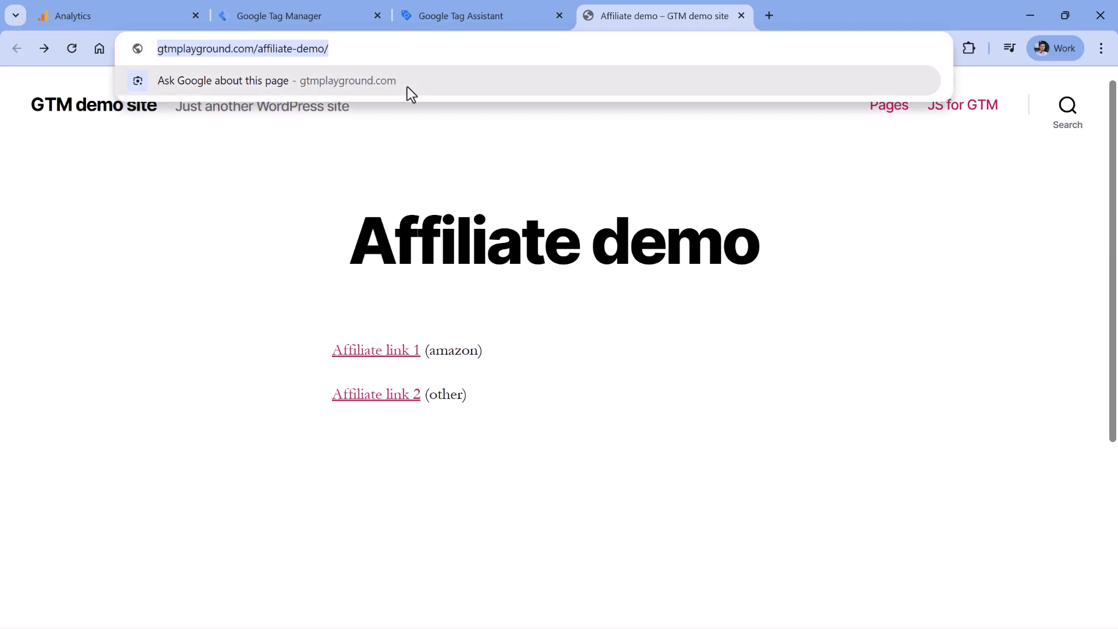
pyautogui.click(481, 15)
pyautogui.click(497, 395)
pyautogui.hotkey('ctrl', 'a')
pyautogui.hotkey('ctrl', 'v')
pyautogui.click(558, 440)
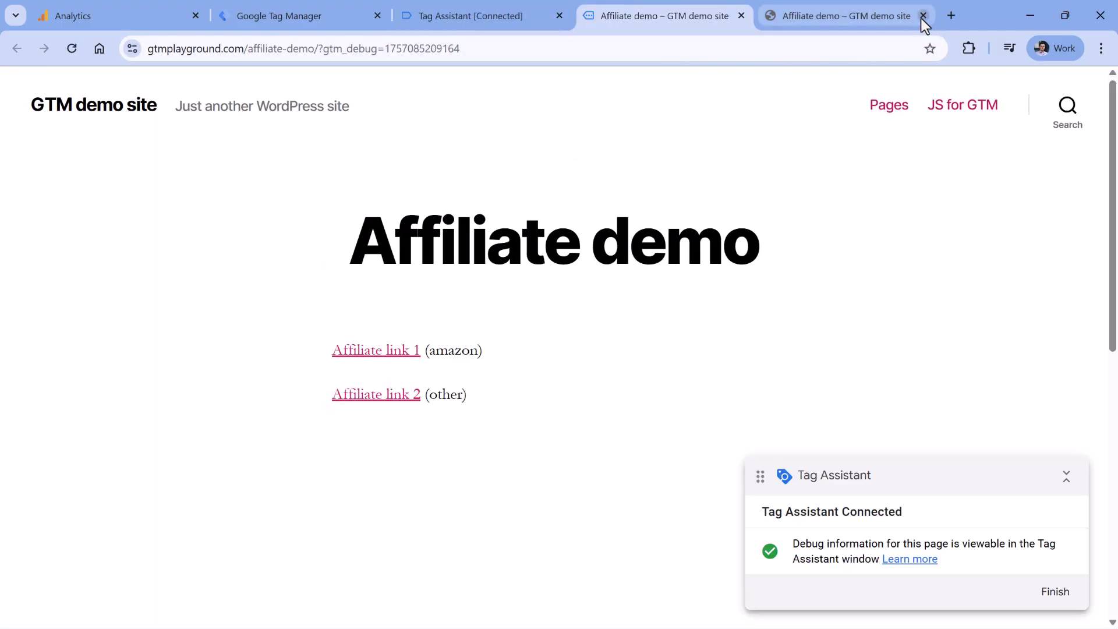
# Step: Click Affiliate link 1 and Affiliate link 2 on the demo page, then return to Tag Assistant
pyautogui.click(923, 16)
pyautogui.click(384, 356)
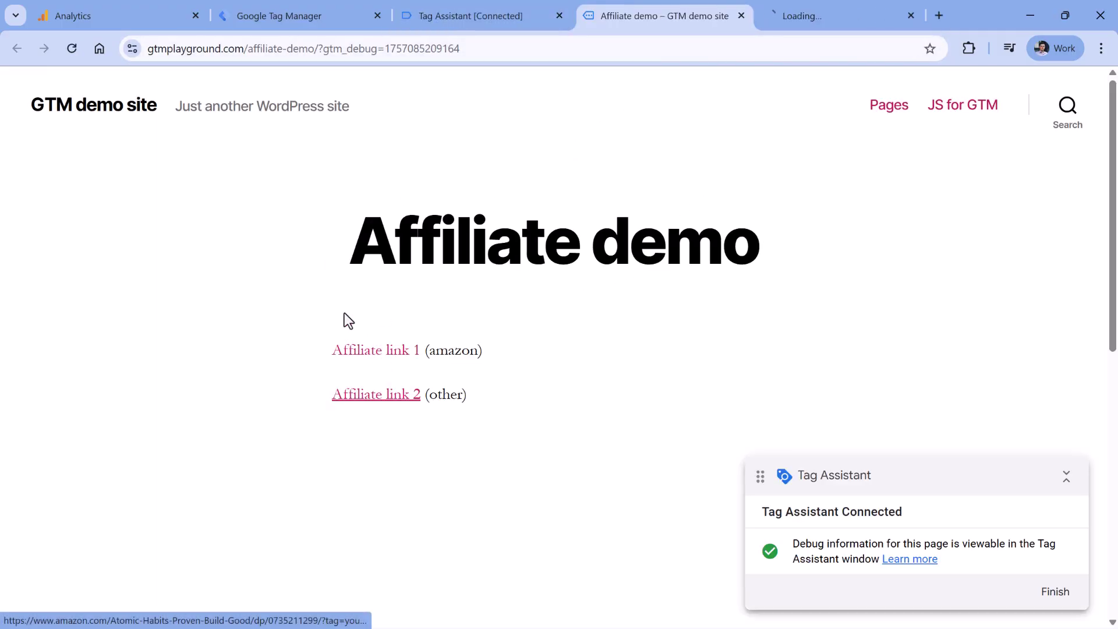
pyautogui.click(374, 398)
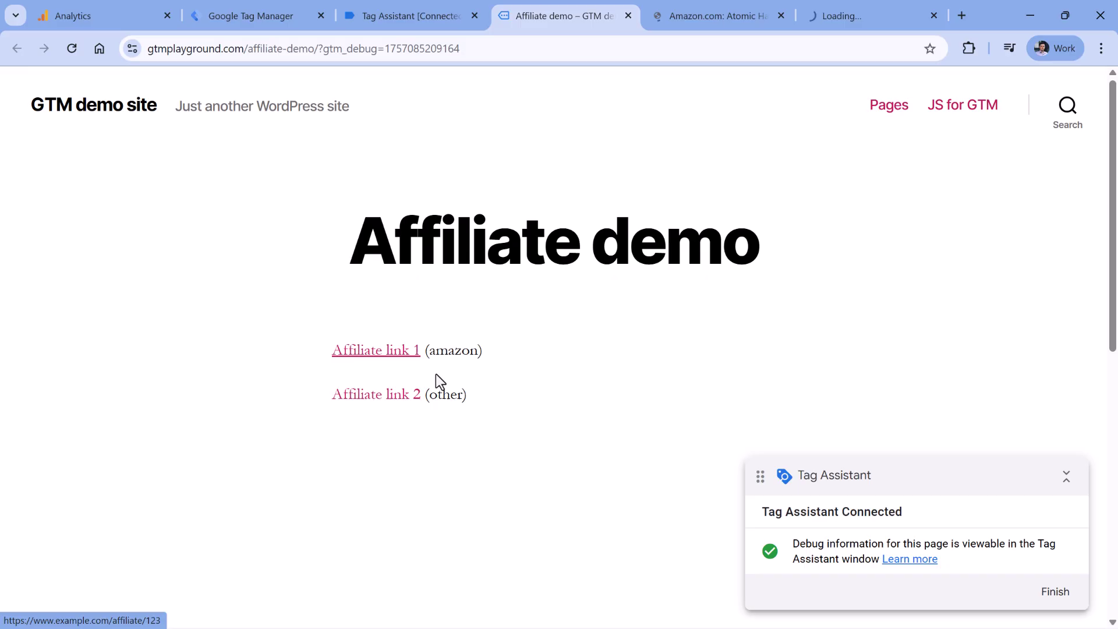
pyautogui.click(412, 17)
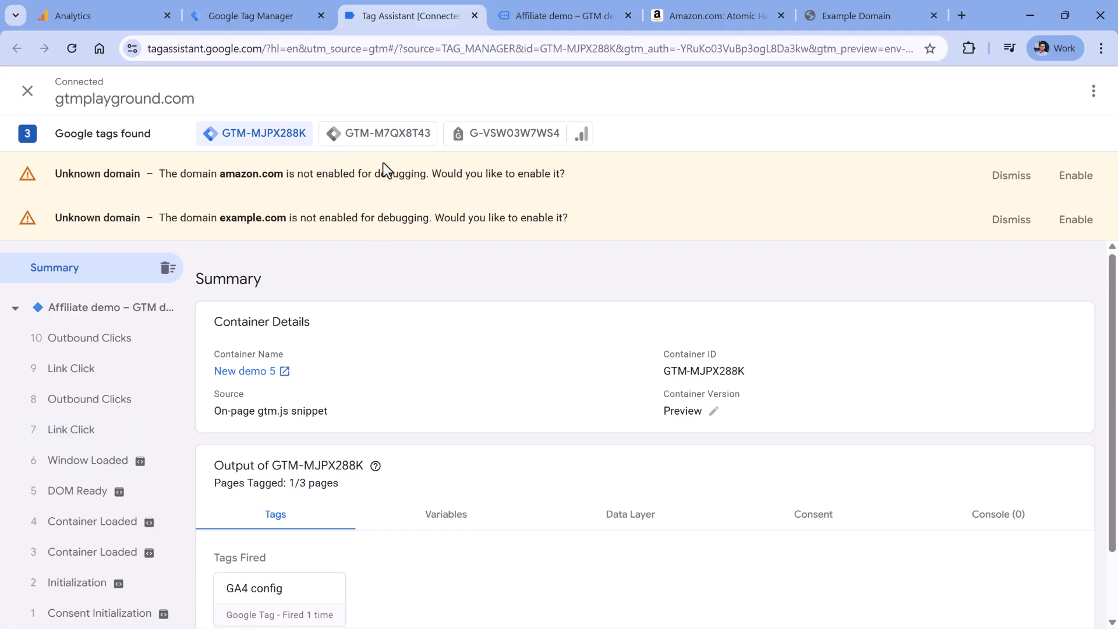
# Step: Dismiss both unknown-domain banners and show the first Link Click's Variables
pyautogui.click(1011, 176)
pyautogui.click(1005, 177)
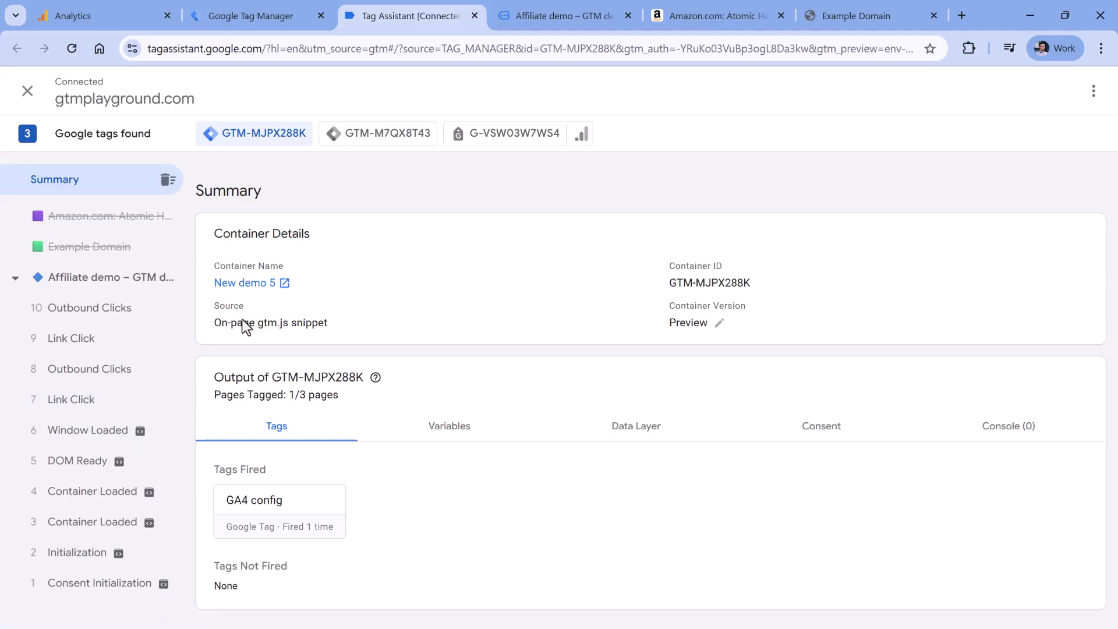
pyautogui.click(93, 406)
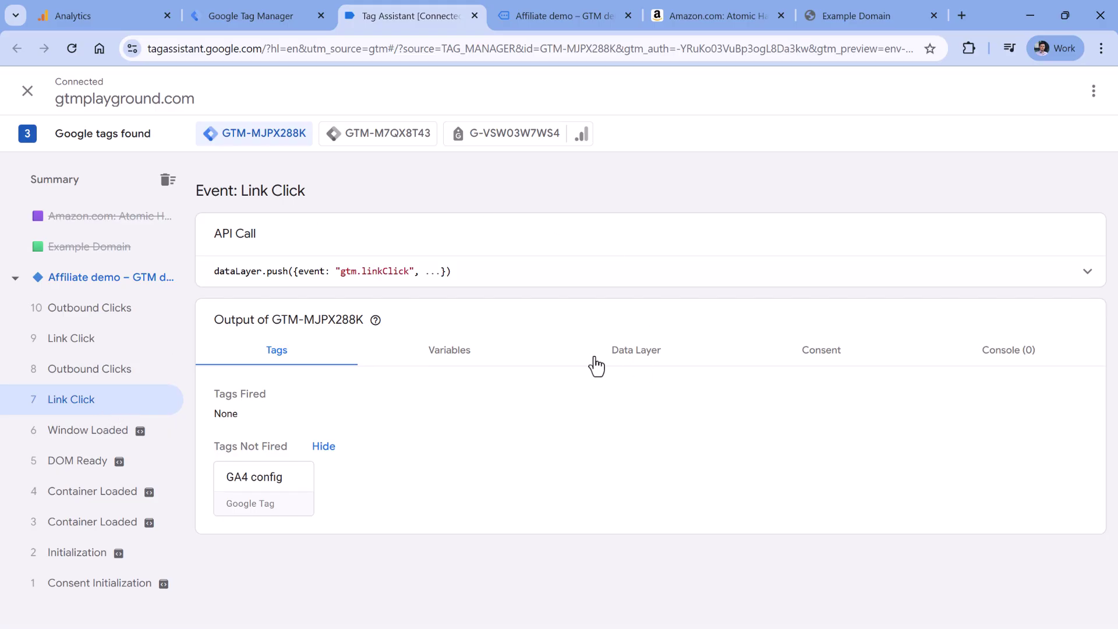
pyautogui.click(449, 352)
# Step: Check the Click URLs: amazon.com for the first Link Click, example.com for the second
pyautogui.scroll(-4, 445, 473)
pyautogui.scroll(-1, 465, 449)
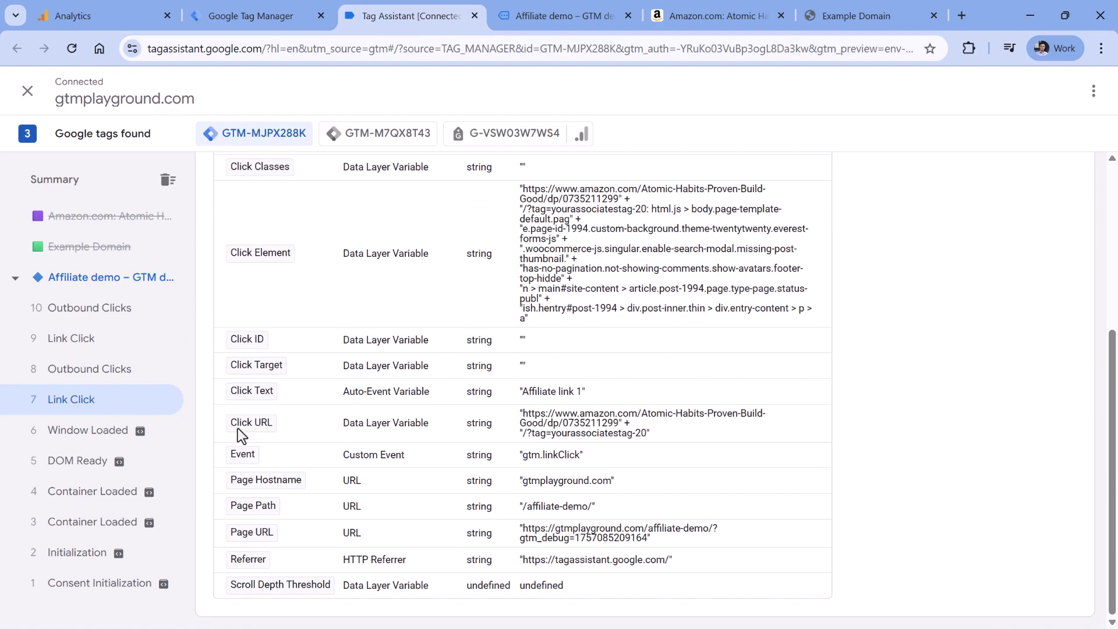
pyautogui.moveTo(520, 413); pyautogui.dragTo(652, 434)
pyautogui.click(73, 344)
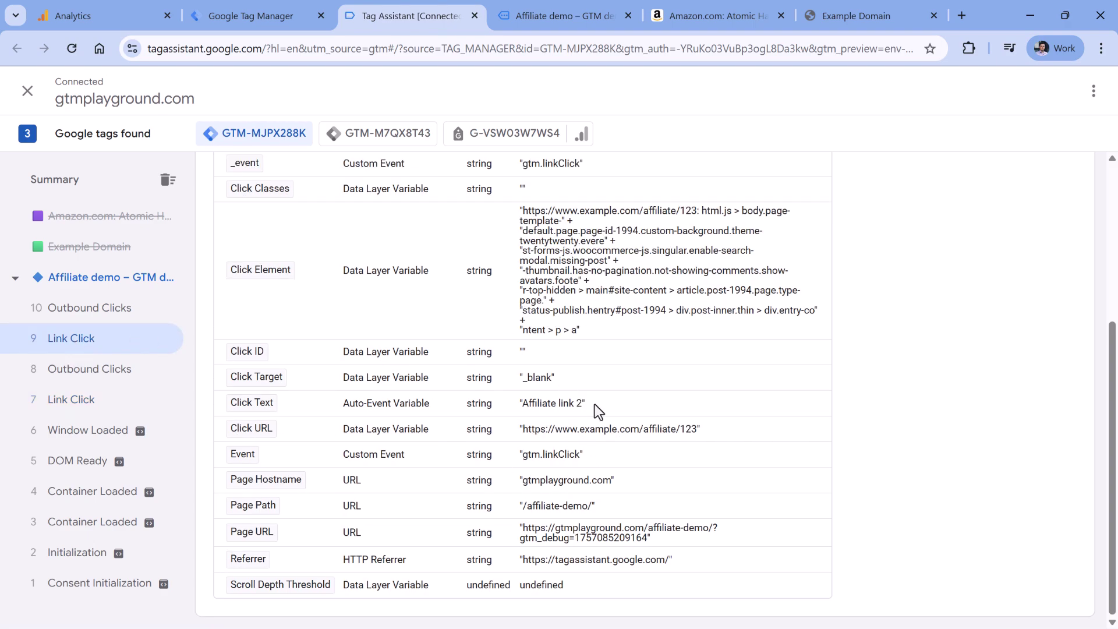
pyautogui.moveTo(522, 434); pyautogui.dragTo(639, 433)
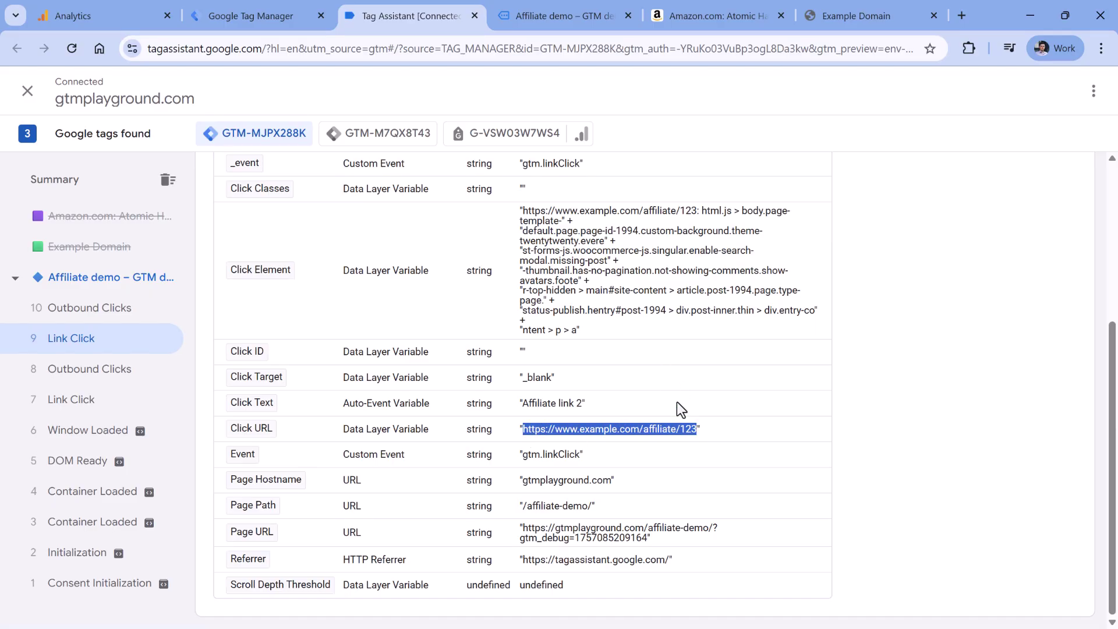
pyautogui.click(709, 425)
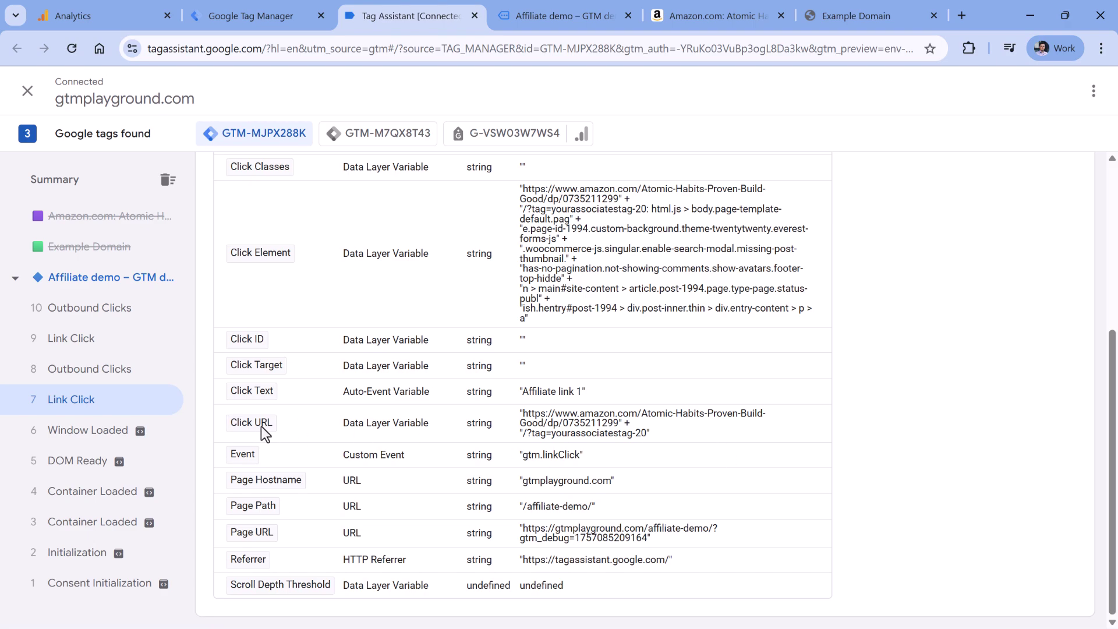
pyautogui.moveTo(581, 415); pyautogui.dragTo(638, 418)
pyautogui.click(570, 417)
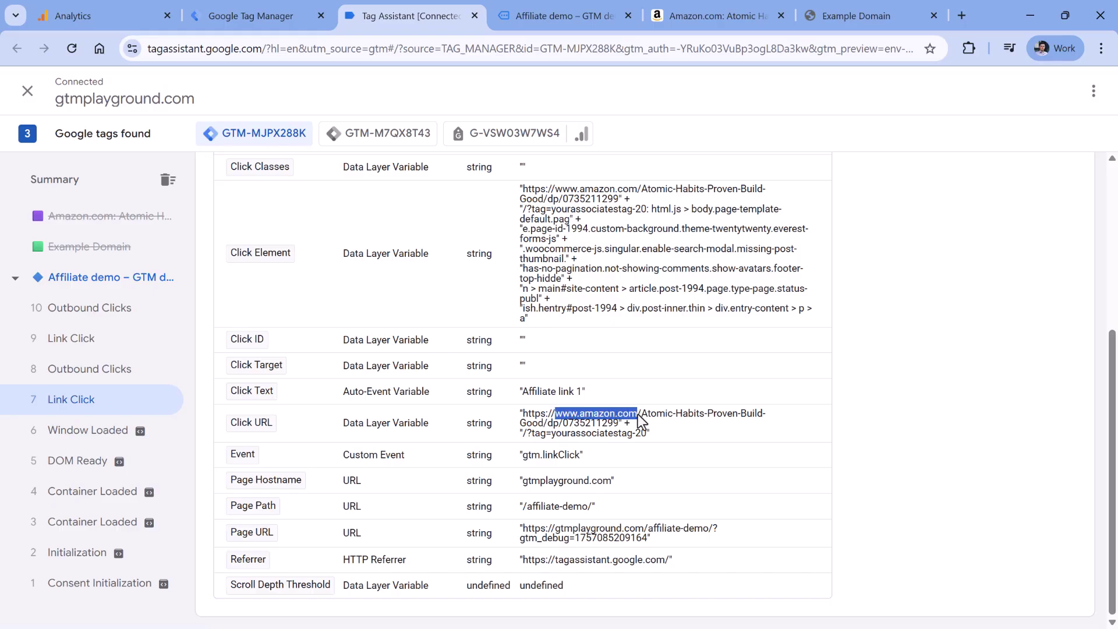
pyautogui.click(665, 461)
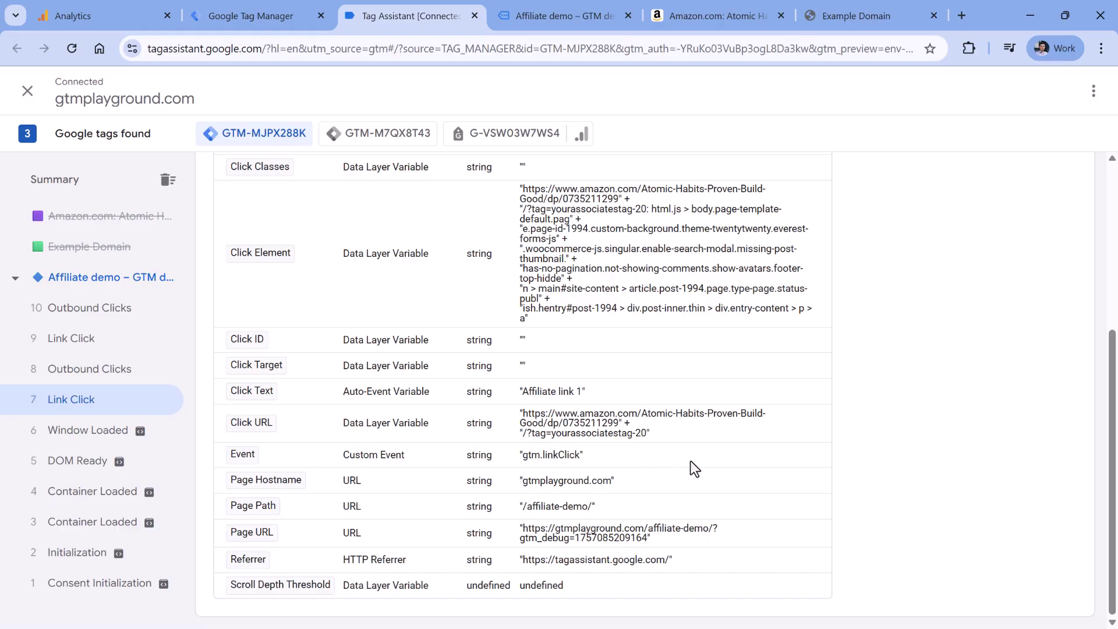
# Step: Highlight /affiliate/ in the second click's Click URL, then return to the amazon.com click
pyautogui.click(89, 340)
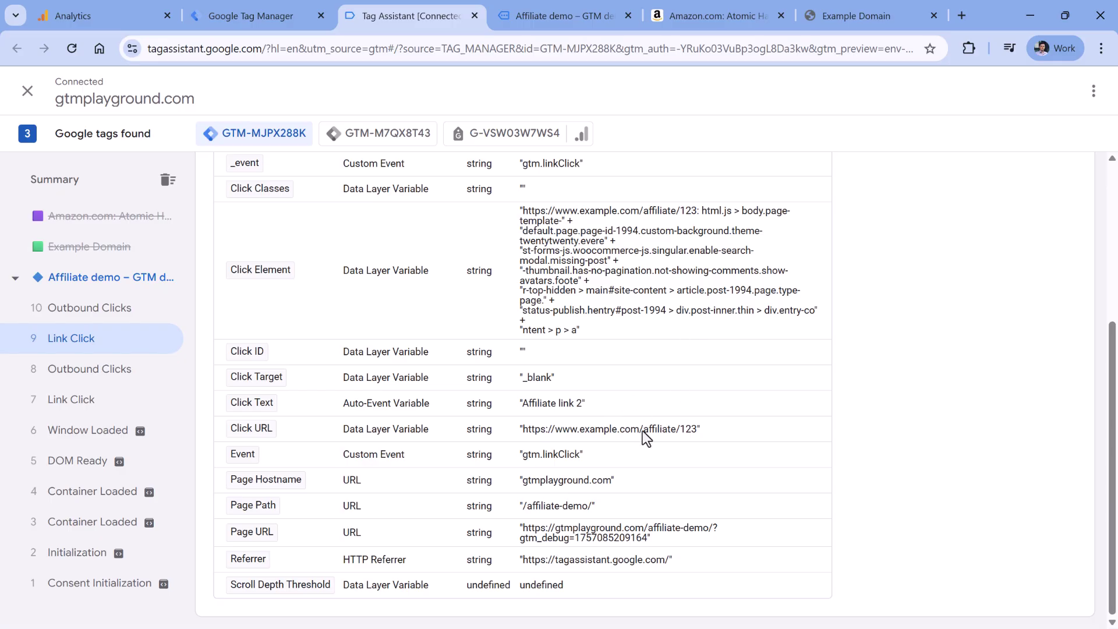
pyautogui.moveTo(640, 430); pyautogui.dragTo(680, 431)
pyautogui.click(76, 398)
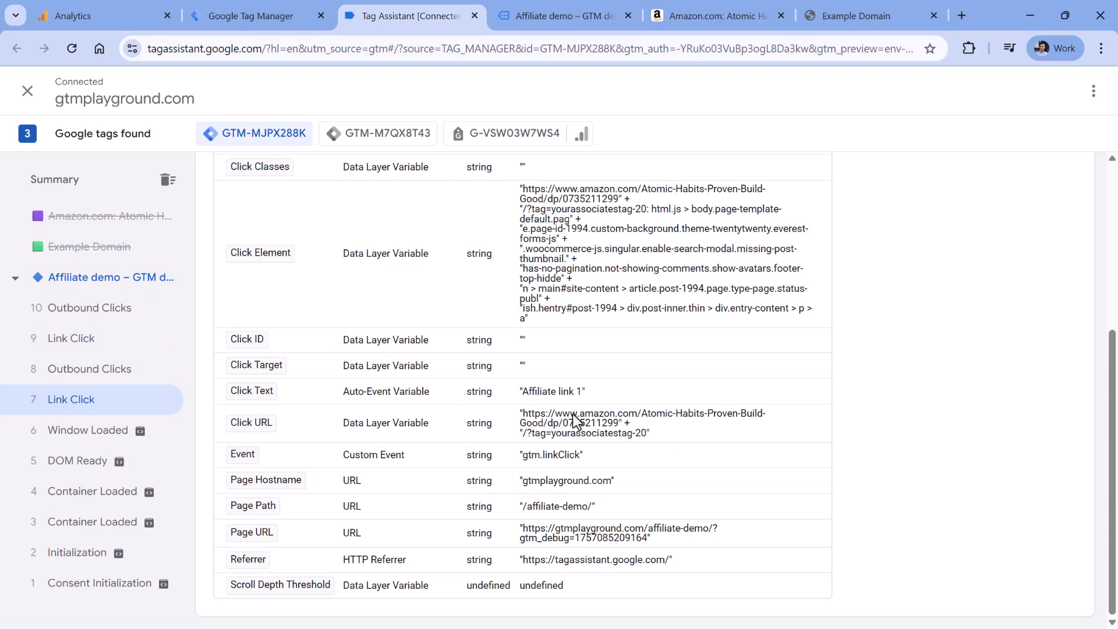
pyautogui.moveTo(555, 414); pyautogui.dragTo(633, 414)
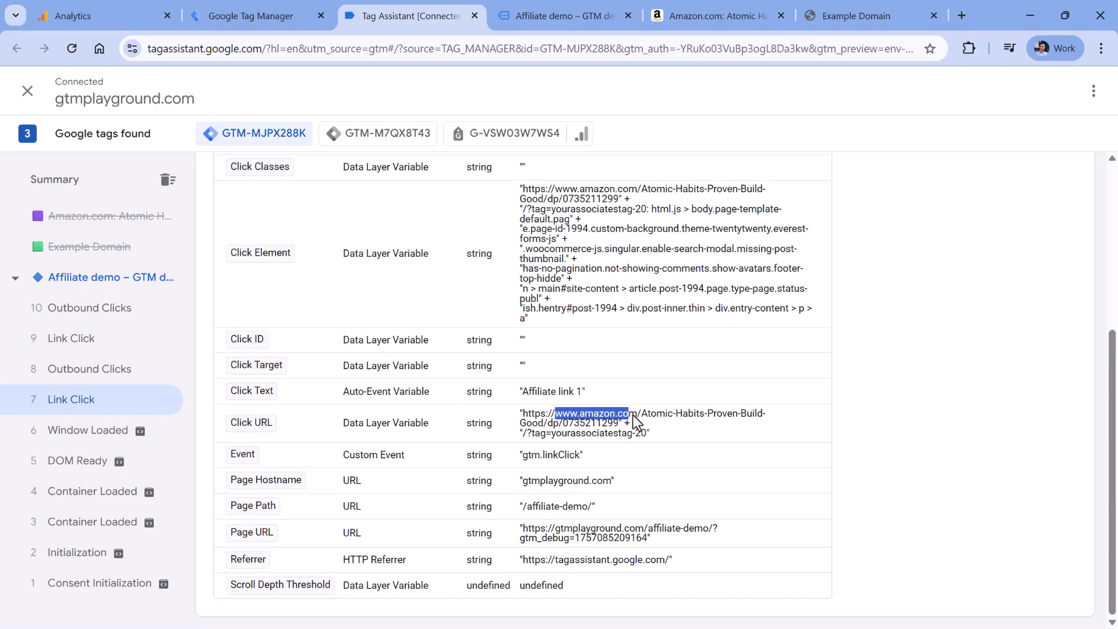
pyautogui.click(658, 431)
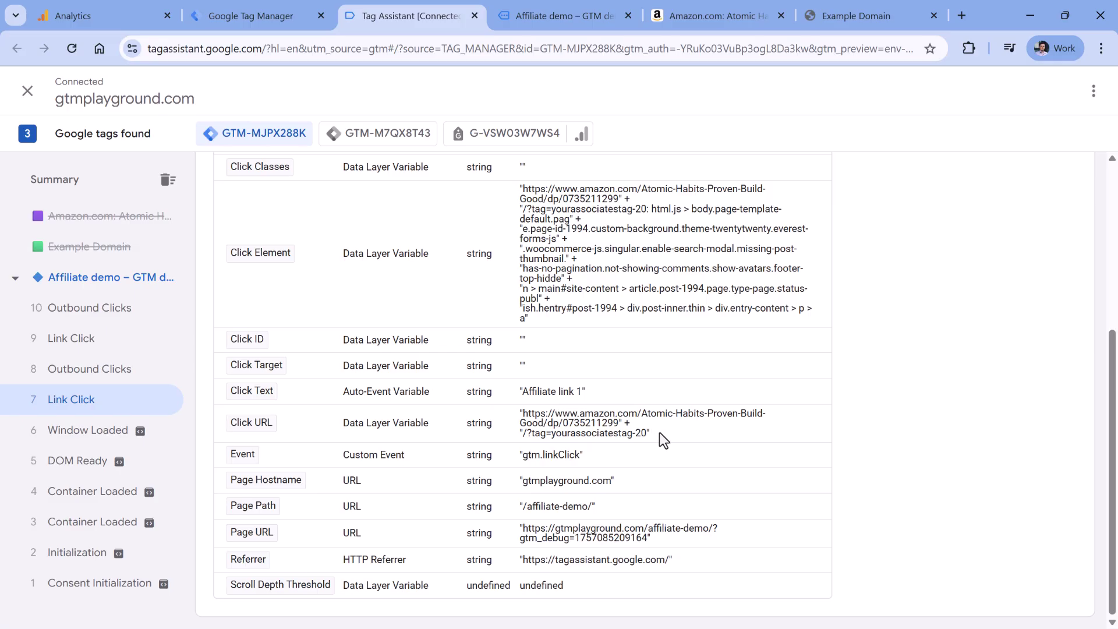
# Step: Edit the trigger to fire on Some Link Clicks where Click URL matches RegEx (ignore case)
pyautogui.click(250, 16)
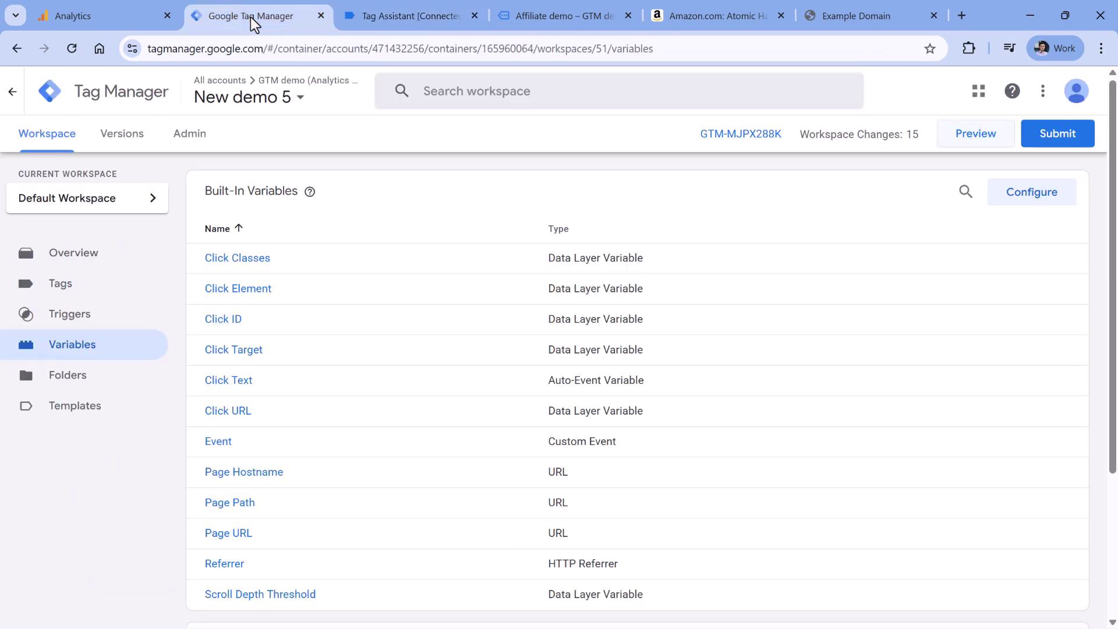
pyautogui.click(70, 315)
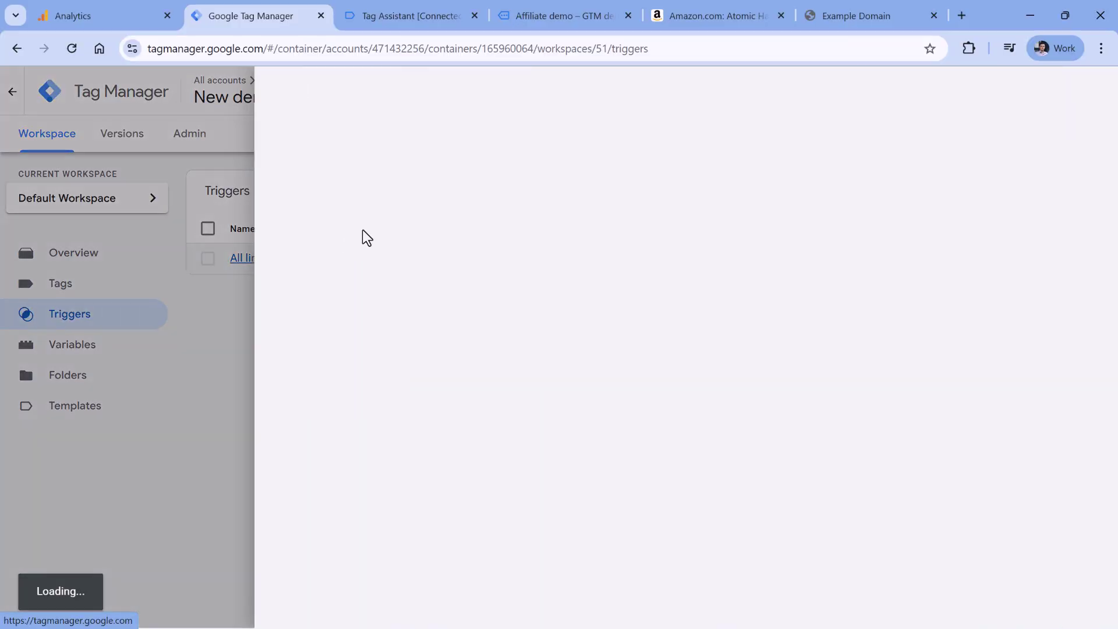
pyautogui.click(980, 226)
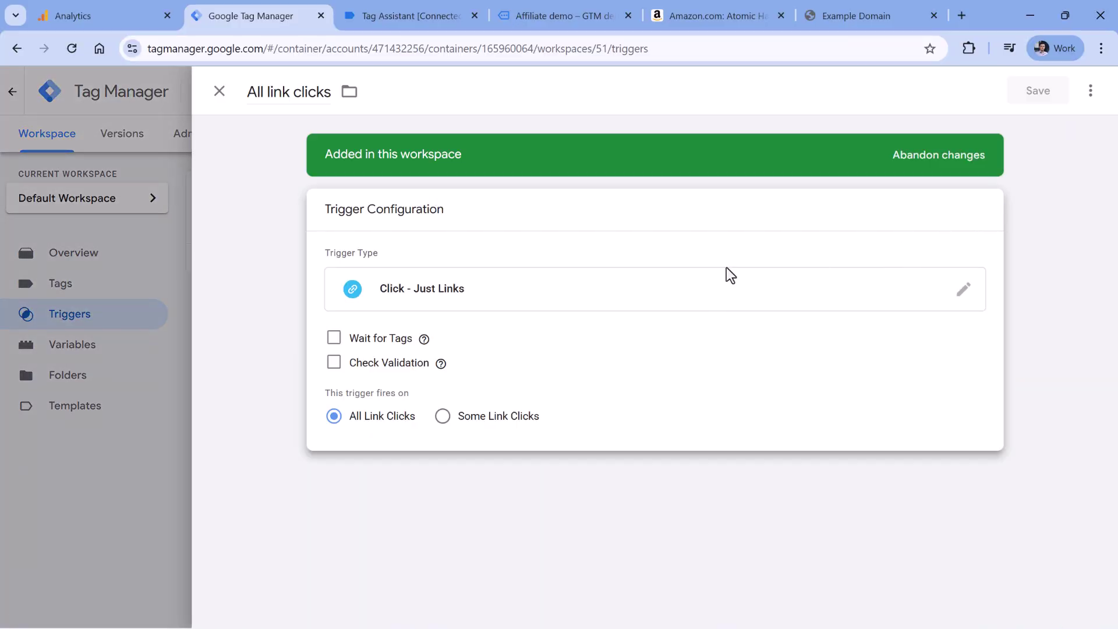
pyautogui.click(442, 425)
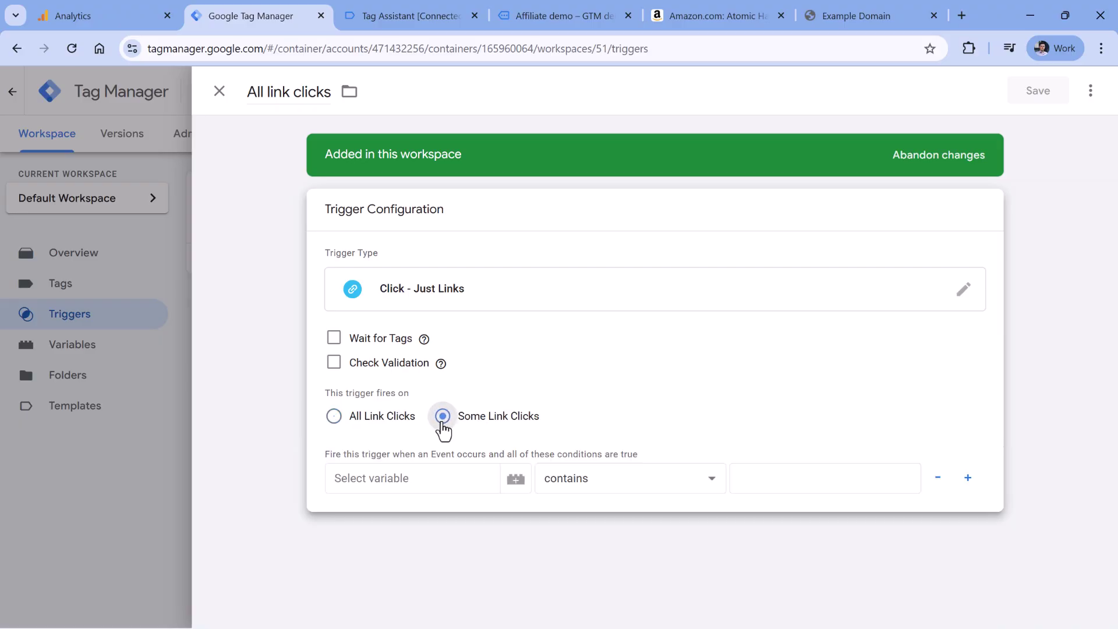
pyautogui.click(410, 478)
pyautogui.scroll(-3, 404, 553)
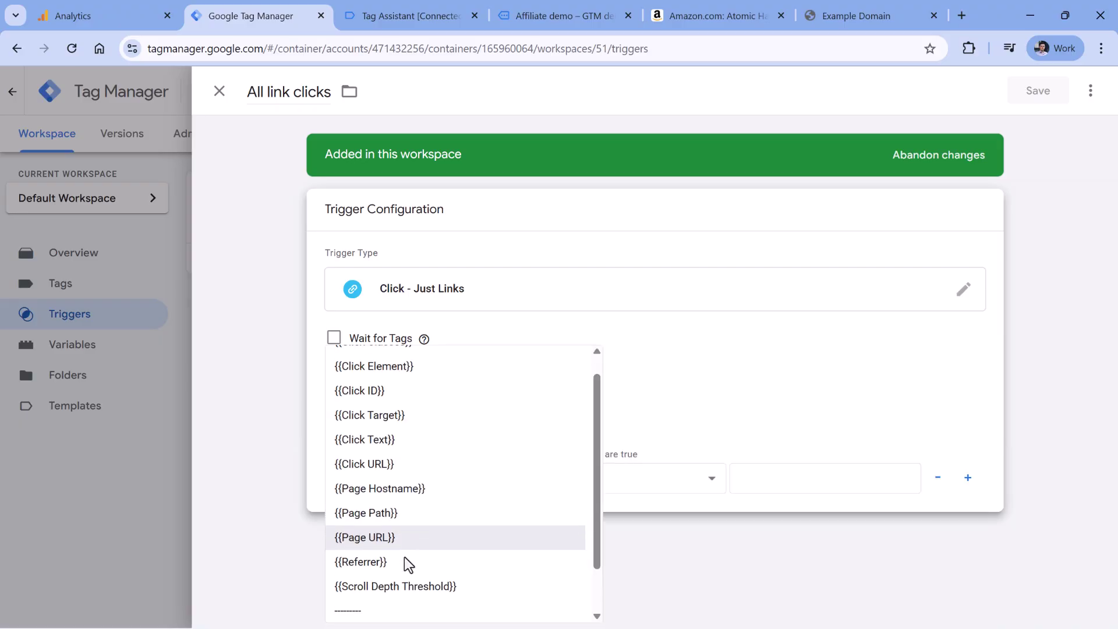
pyautogui.click(382, 414)
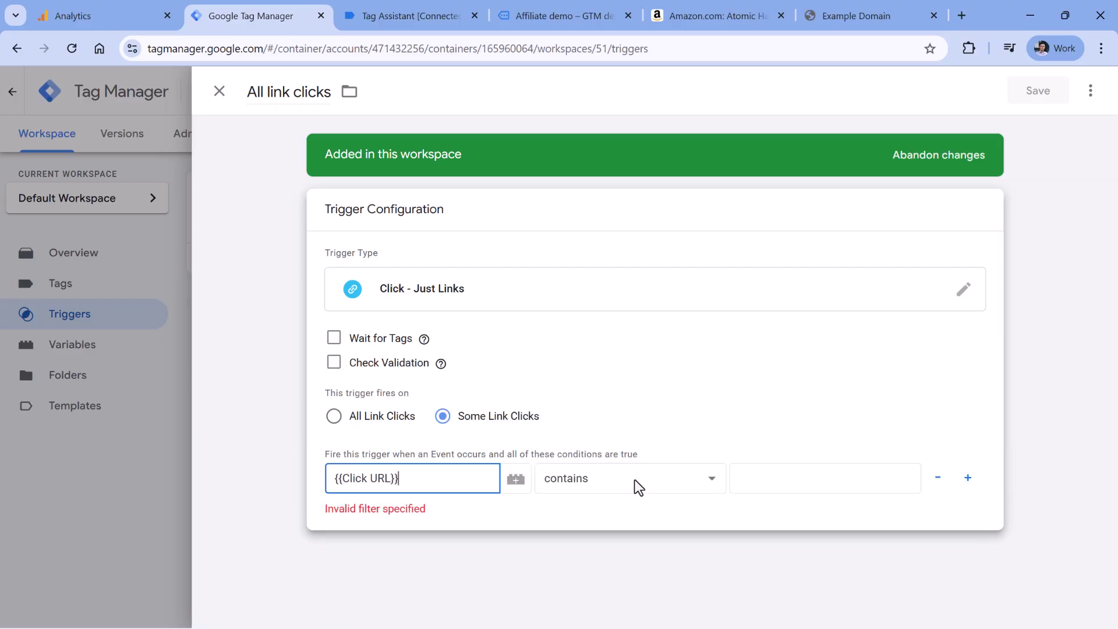
pyautogui.click(679, 477)
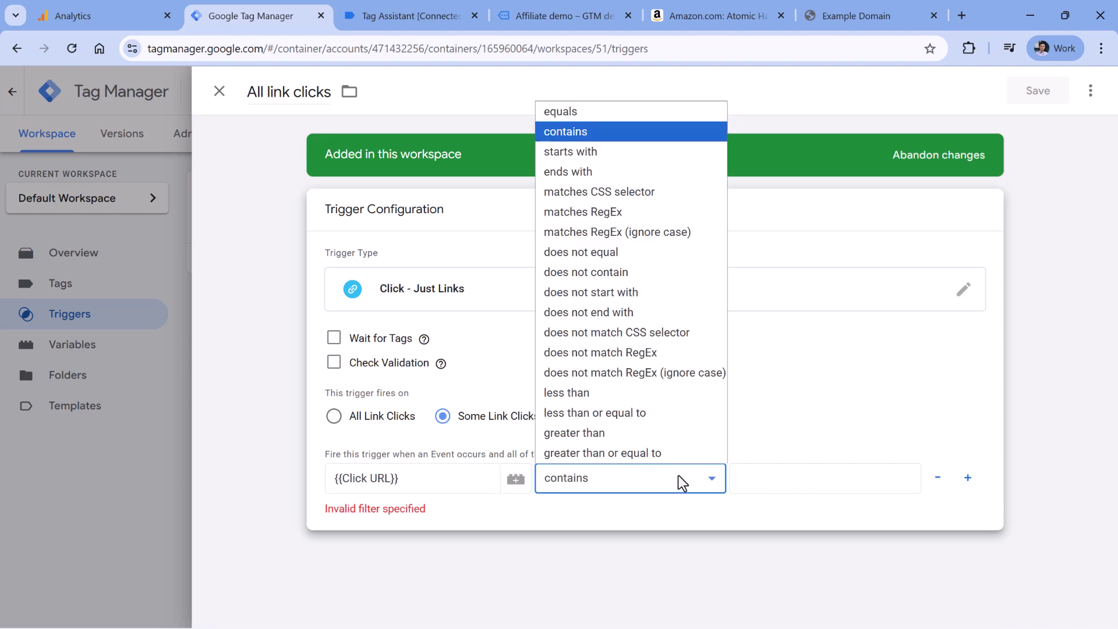
pyautogui.click(626, 233)
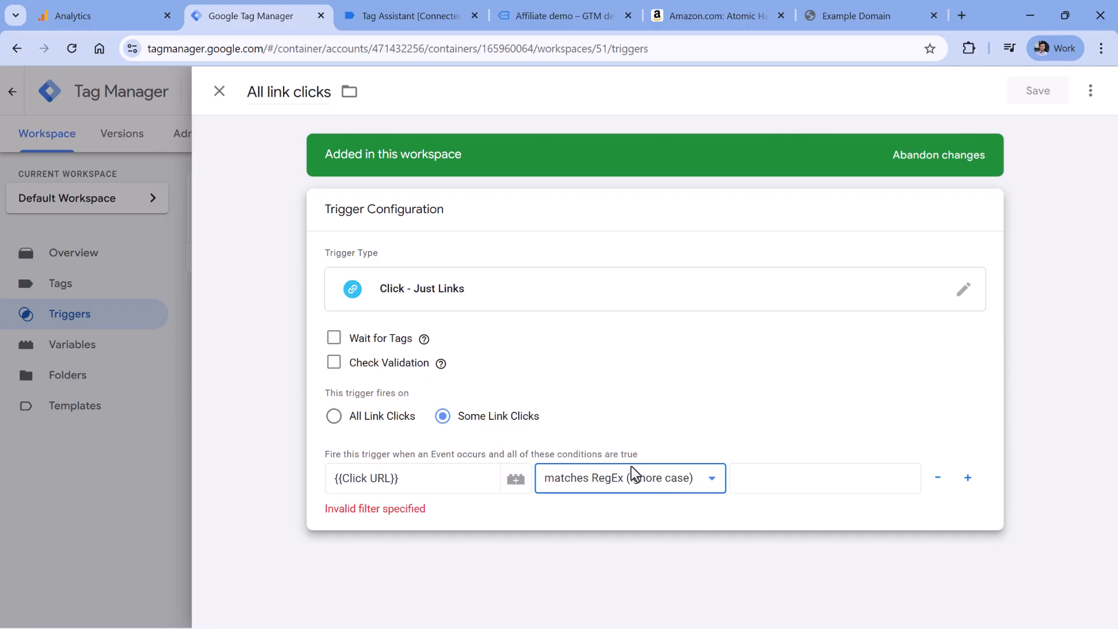
pyautogui.click(410, 15)
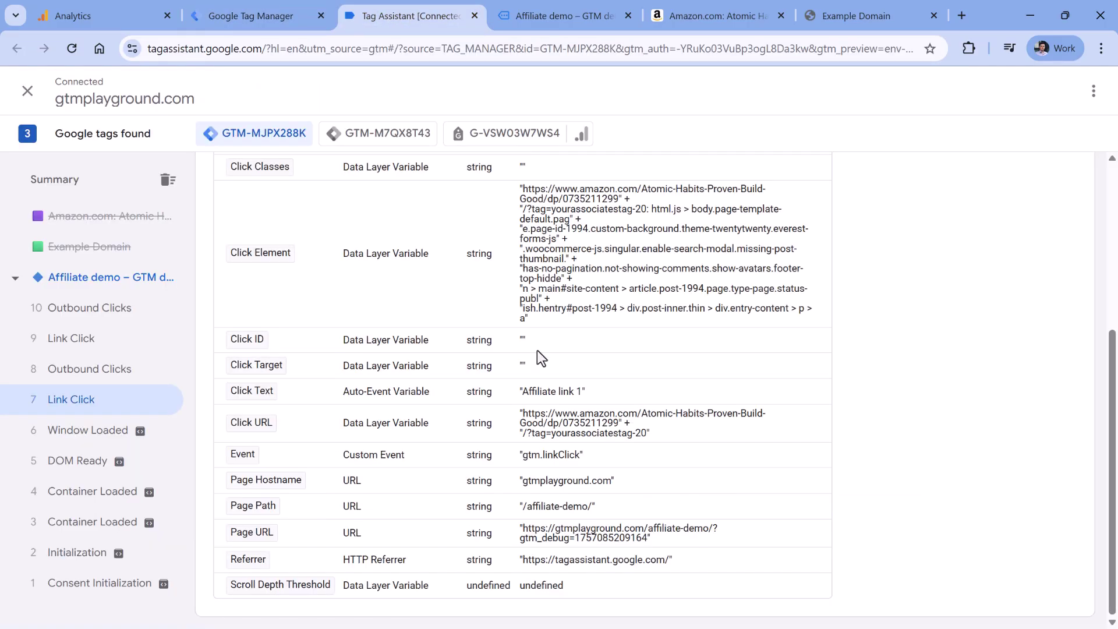
pyautogui.moveTo(558, 419); pyautogui.dragTo(614, 419)
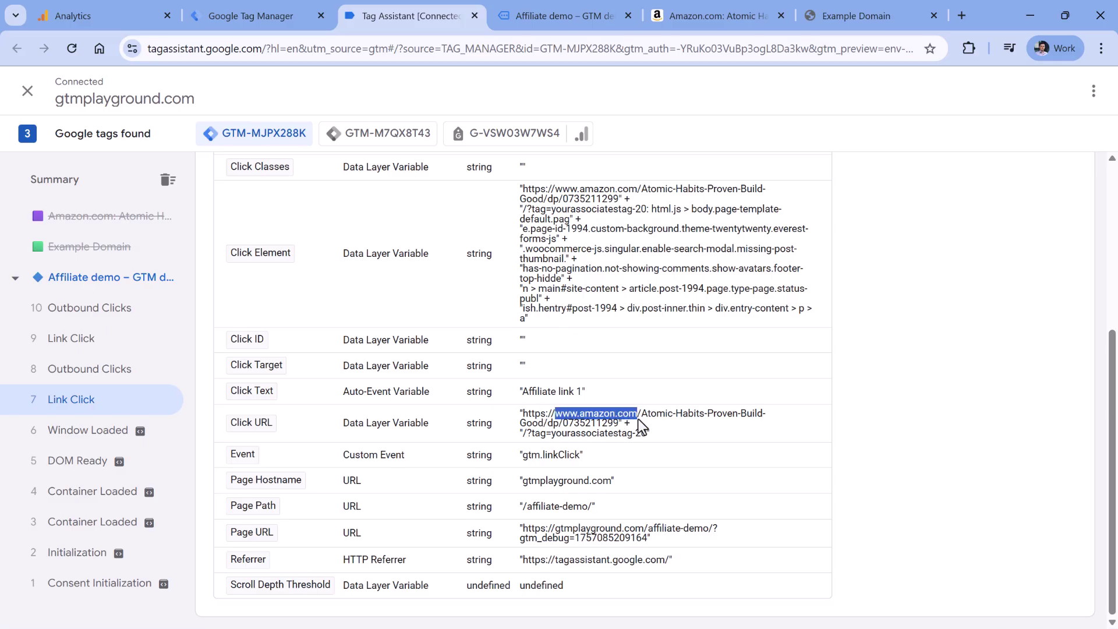
pyautogui.rightClick(656, 425)
pyautogui.click(669, 432)
pyautogui.click(251, 16)
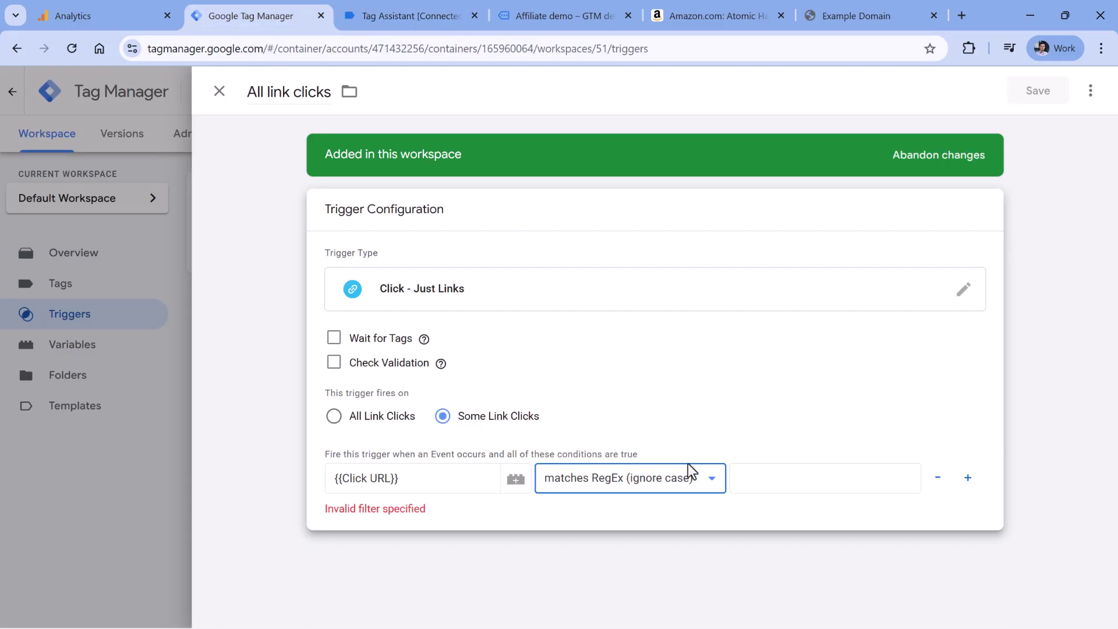
pyautogui.click(768, 478)
pyautogui.hotkey('ctrl', 'v')
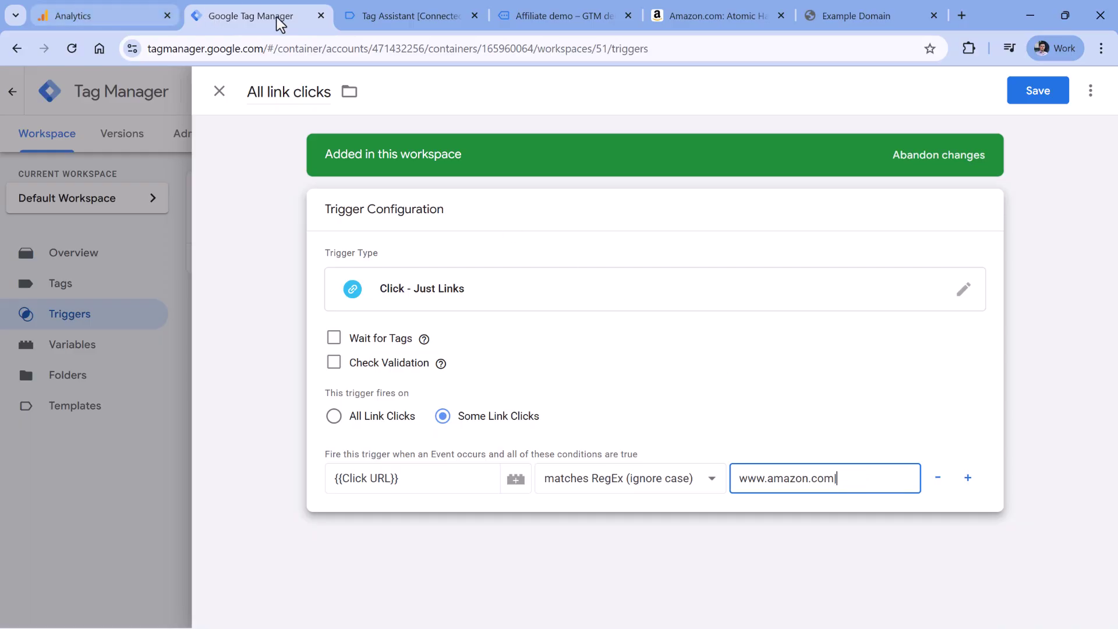
pyautogui.click(403, 19)
pyautogui.click(87, 337)
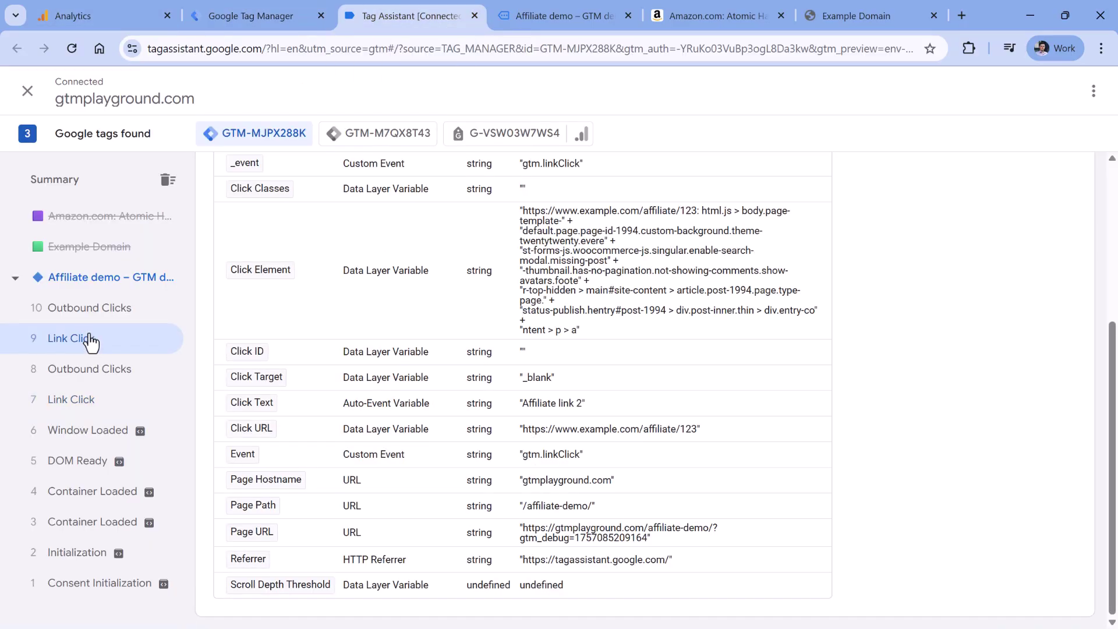
pyautogui.moveTo(639, 429); pyautogui.dragTo(661, 431)
pyautogui.click(291, 16)
pyautogui.write('|/affiliate/')
# Step: Rename the trigger to 'Link click - affiliate links' and save it
pyautogui.click(277, 94)
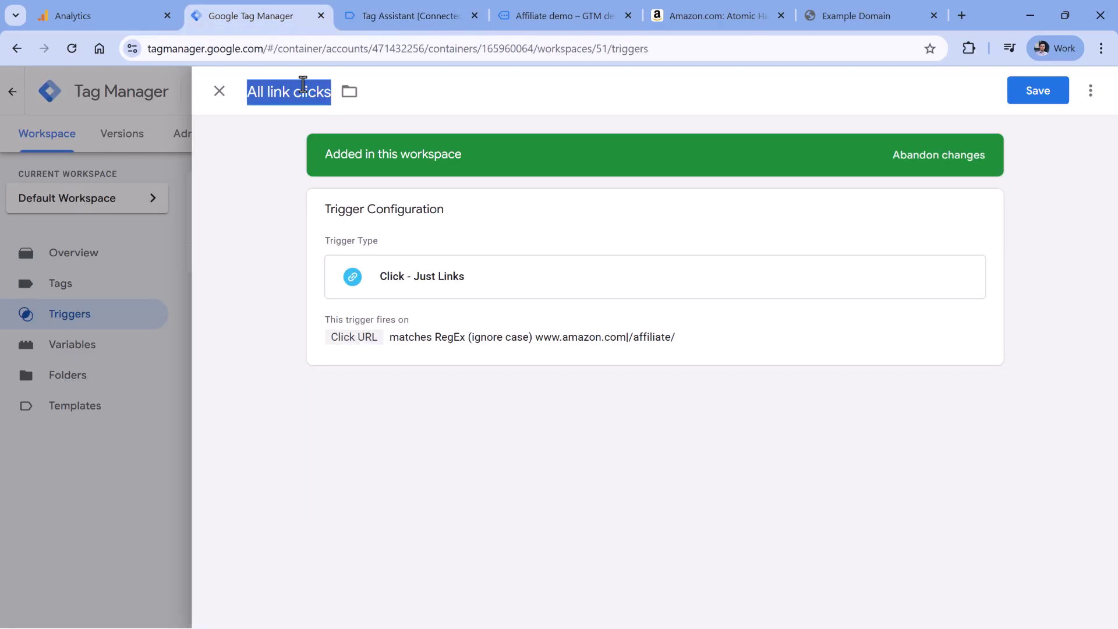
pyautogui.write('Link click - affil')
pyautogui.press('BackSpace')
pyautogui.press('BackSpace')
pyautogui.press('BackSpace')
pyautogui.press('BackSpace')
pyautogui.press('BackSpace')
pyautogui.write('affiliate links')
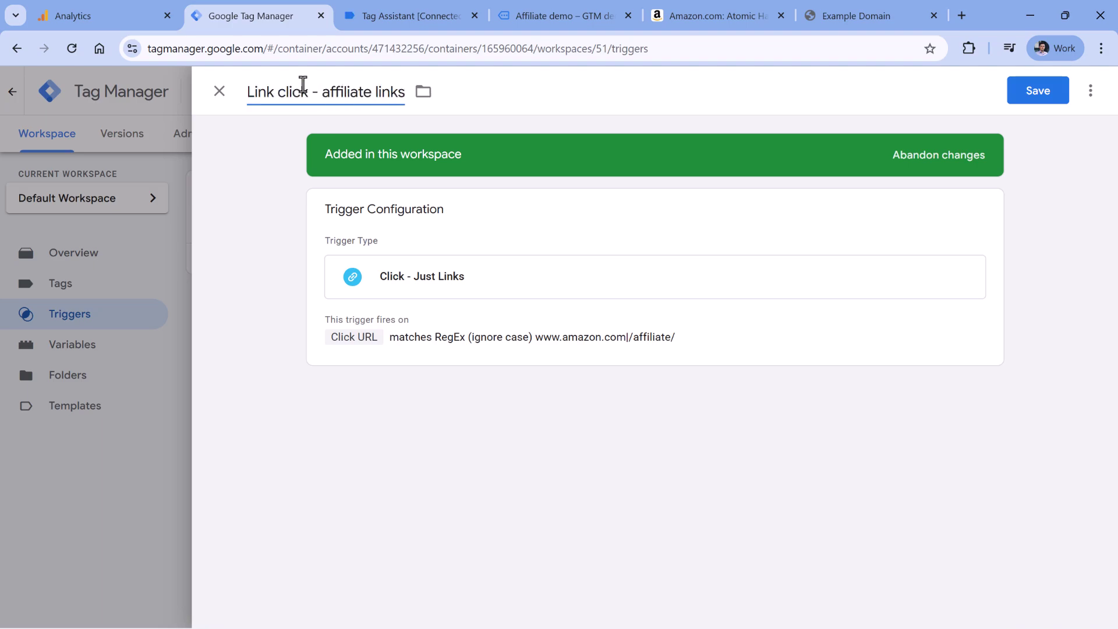
pyautogui.click(1033, 90)
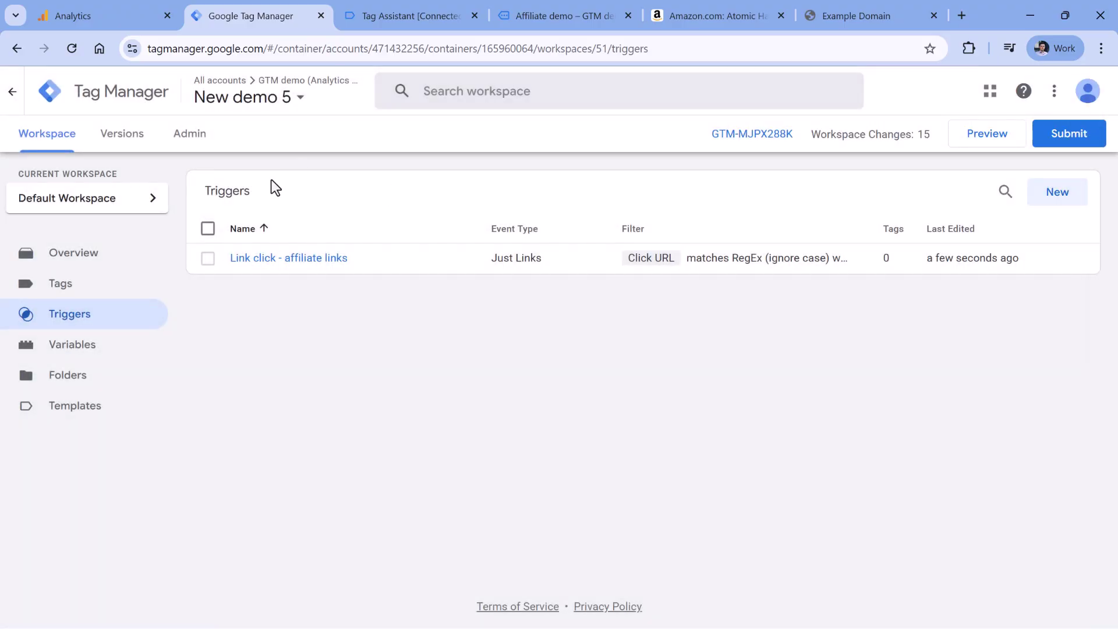
# Step: Grab measurement ID G-VSW03W7WS4 from the GA4 config tag's settings
pyautogui.click(65, 286)
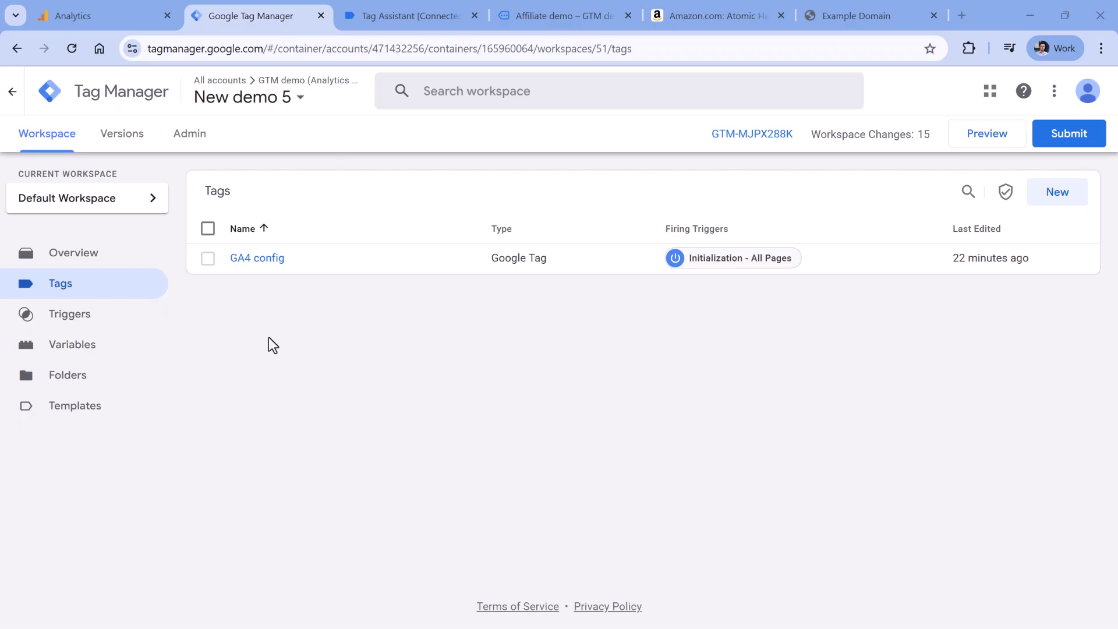
pyautogui.click(253, 259)
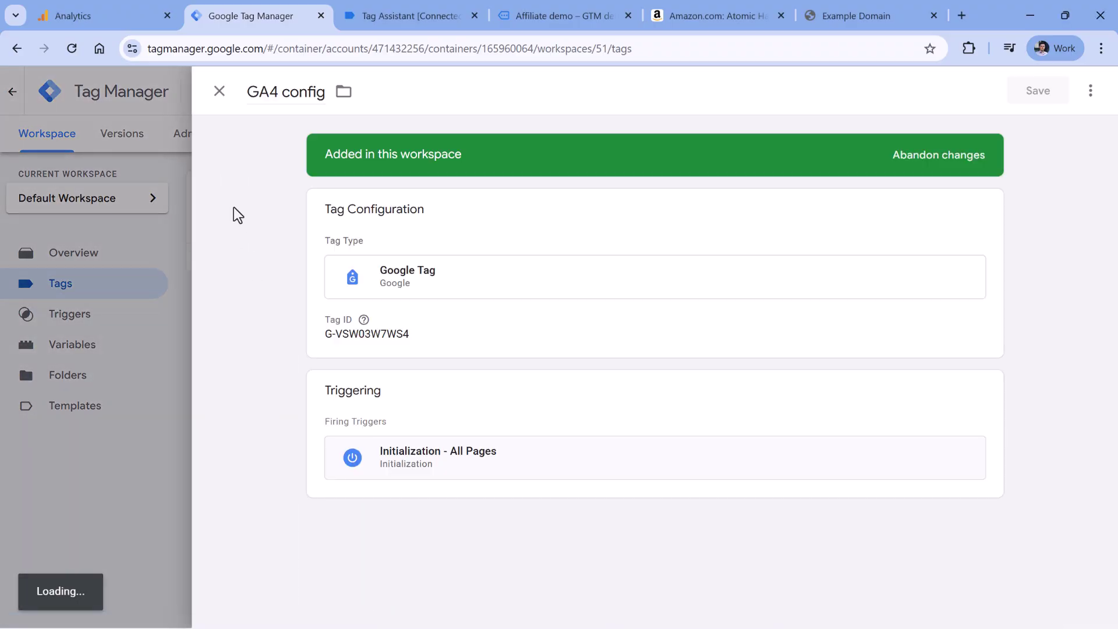
pyautogui.click(436, 332)
pyautogui.tripleClick(349, 362)
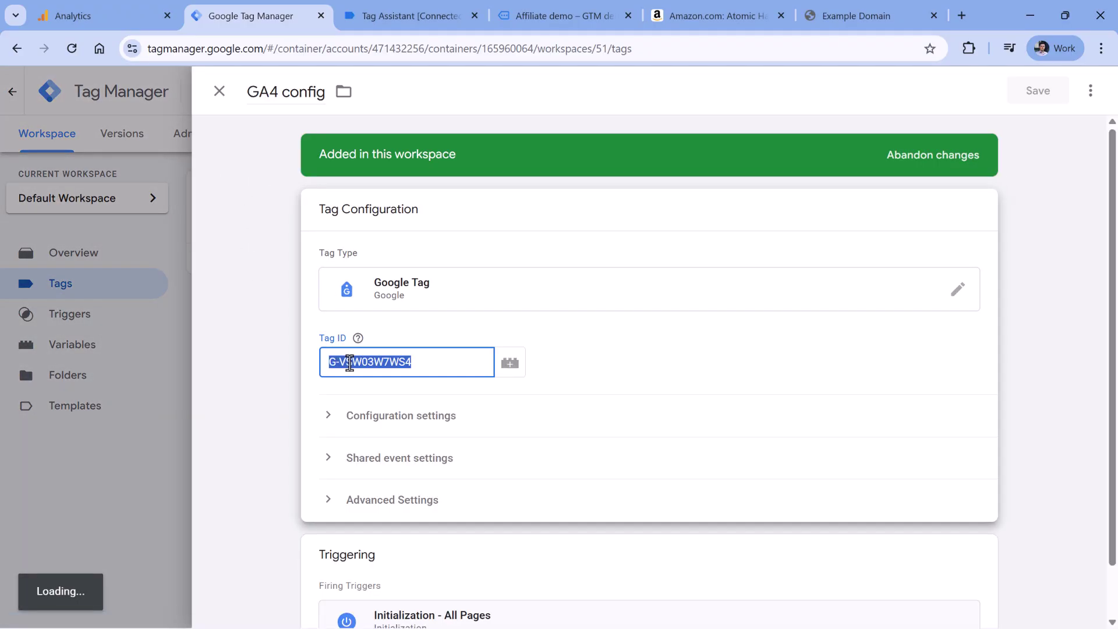
pyautogui.click(220, 92)
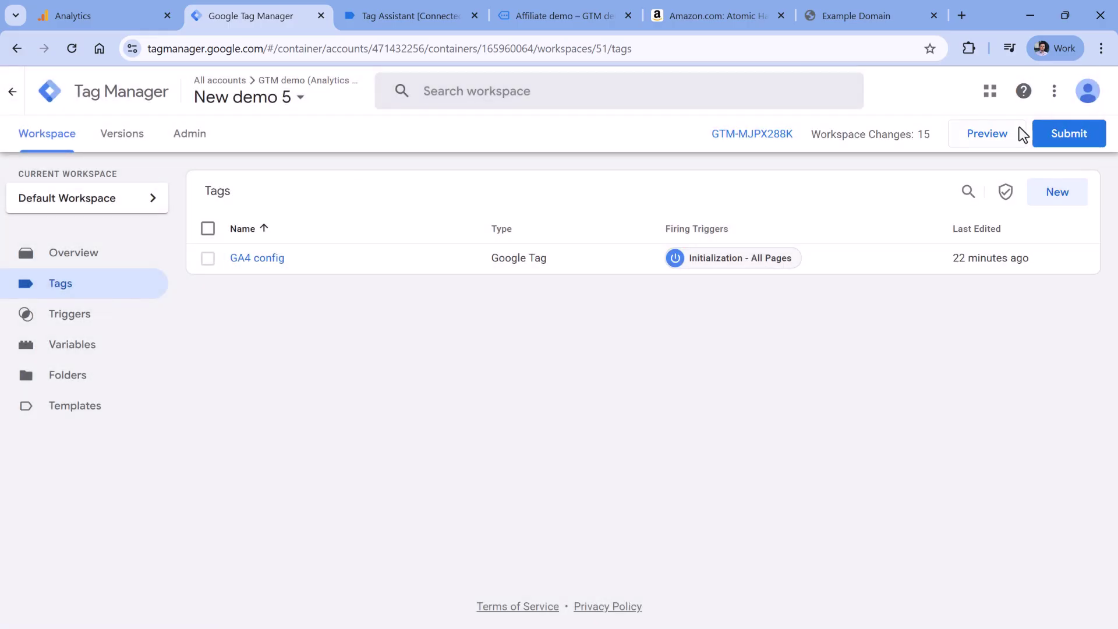
# Step: Create a new GA4 Event tag for G-VSW03W7WS4 with event name affiliate_link
pyautogui.click(1057, 197)
pyautogui.click(401, 231)
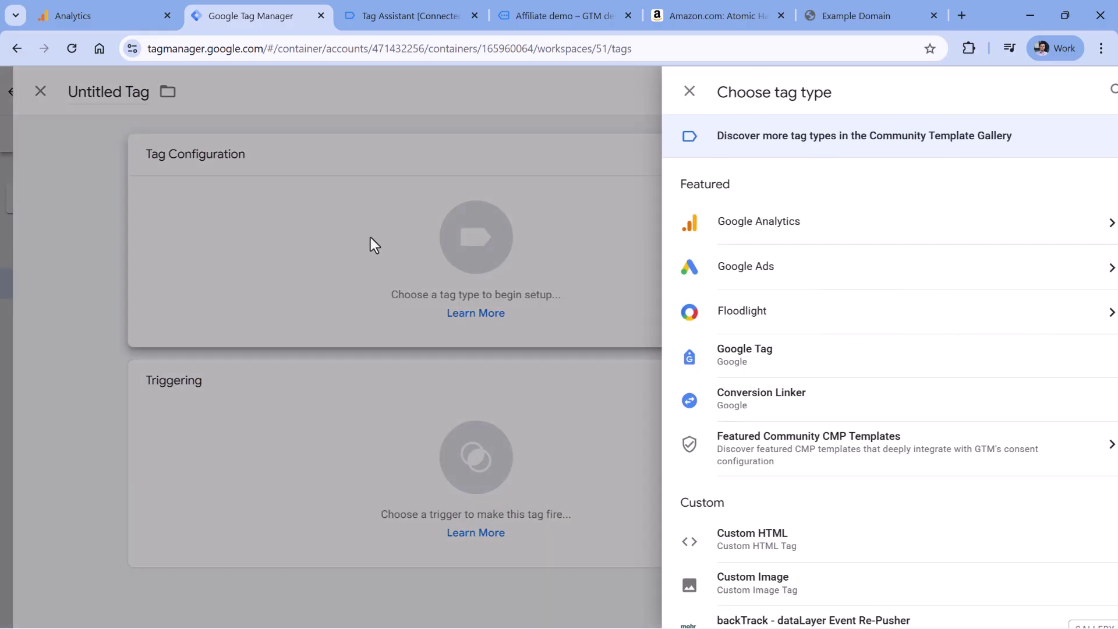
pyautogui.click(778, 235)
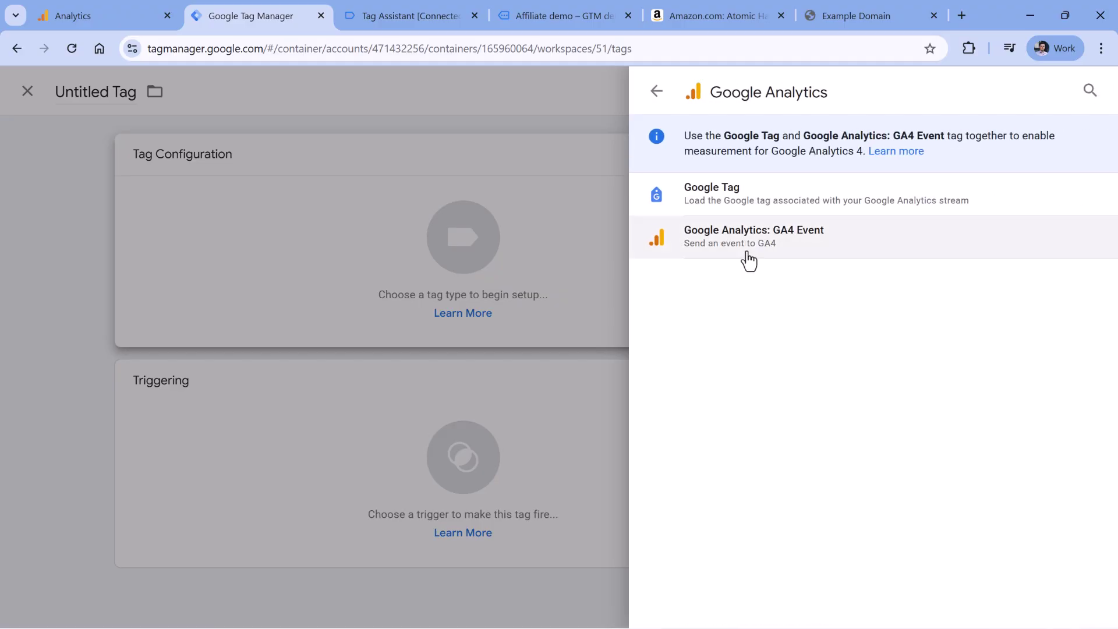
pyautogui.click(760, 249)
pyautogui.click(410, 319)
pyautogui.hotkey('ctrl', 'v')
pyautogui.click(409, 384)
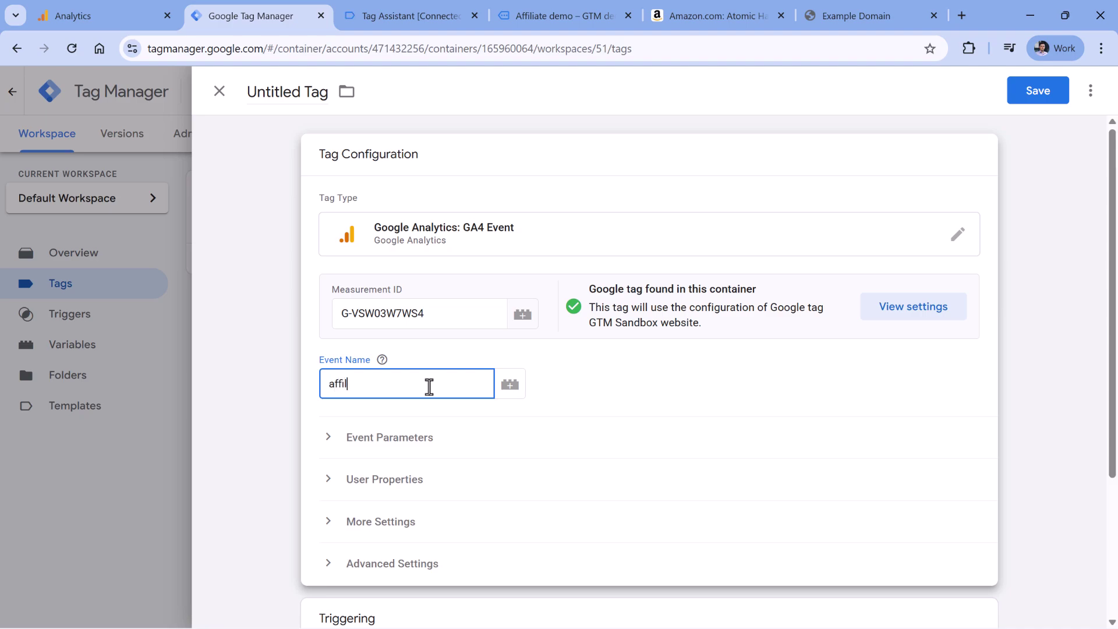
pyautogui.click(416, 407)
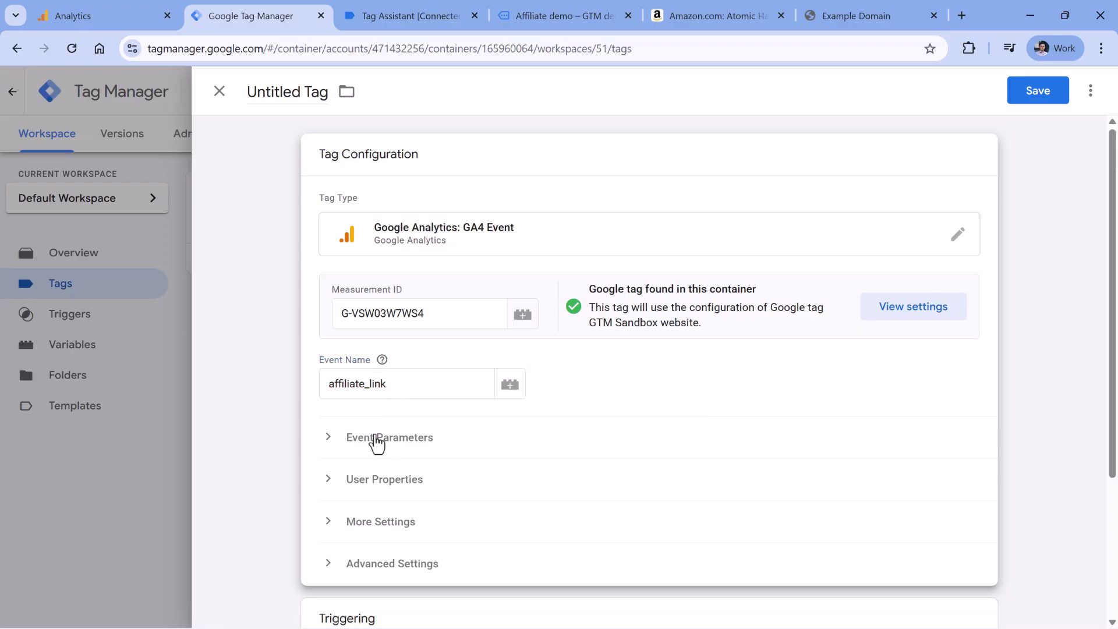
# Step: Review the link click's Click Text and Click URL values in the debugger
pyautogui.click(408, 16)
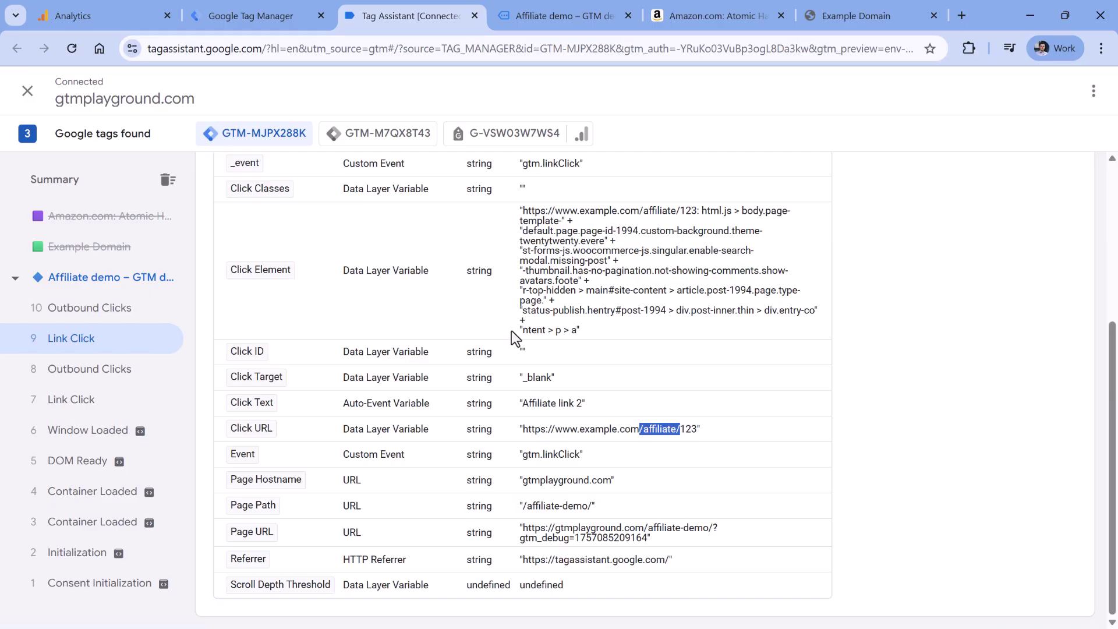
pyautogui.moveTo(523, 407); pyautogui.dragTo(588, 409)
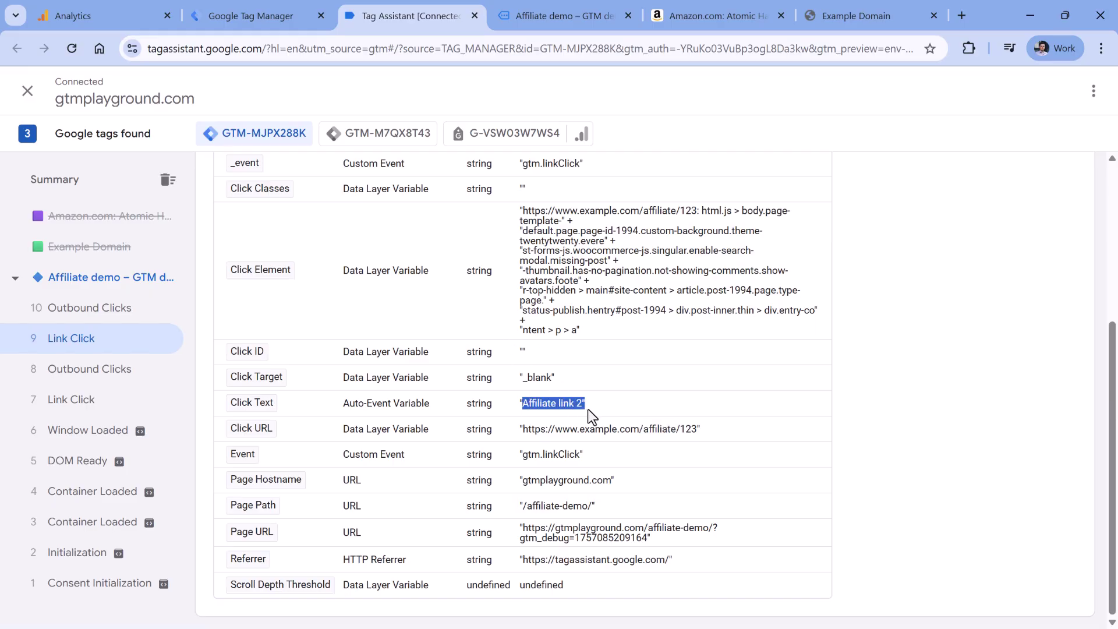
pyautogui.moveTo(521, 427); pyautogui.dragTo(595, 427)
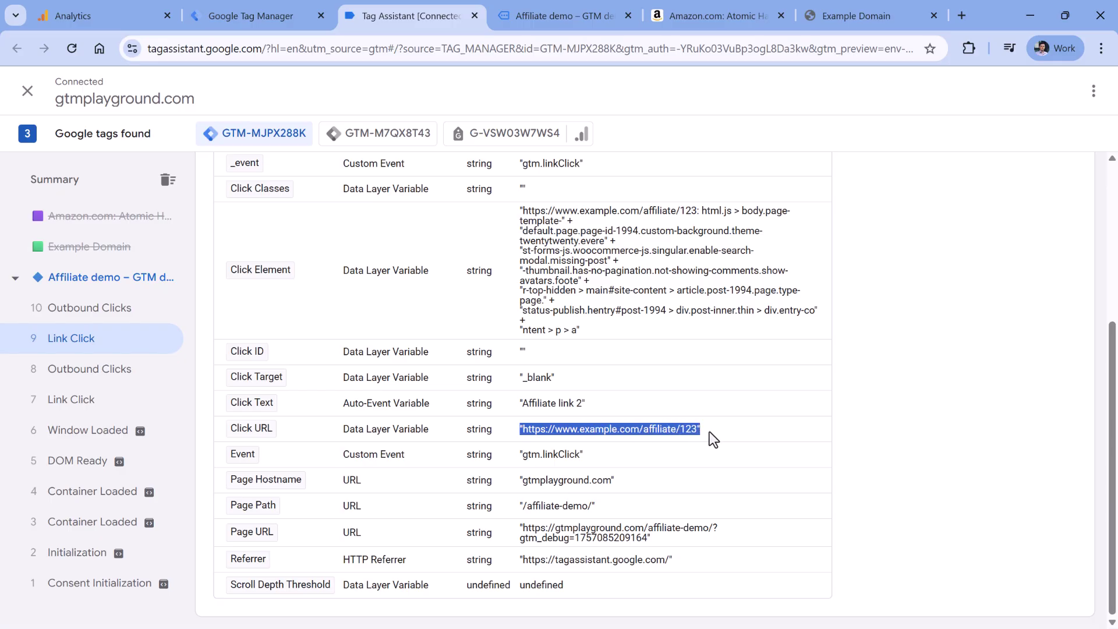
pyautogui.click(249, 17)
# Step: Add two event parameter rows, naming the first one link_url
pyautogui.click(393, 440)
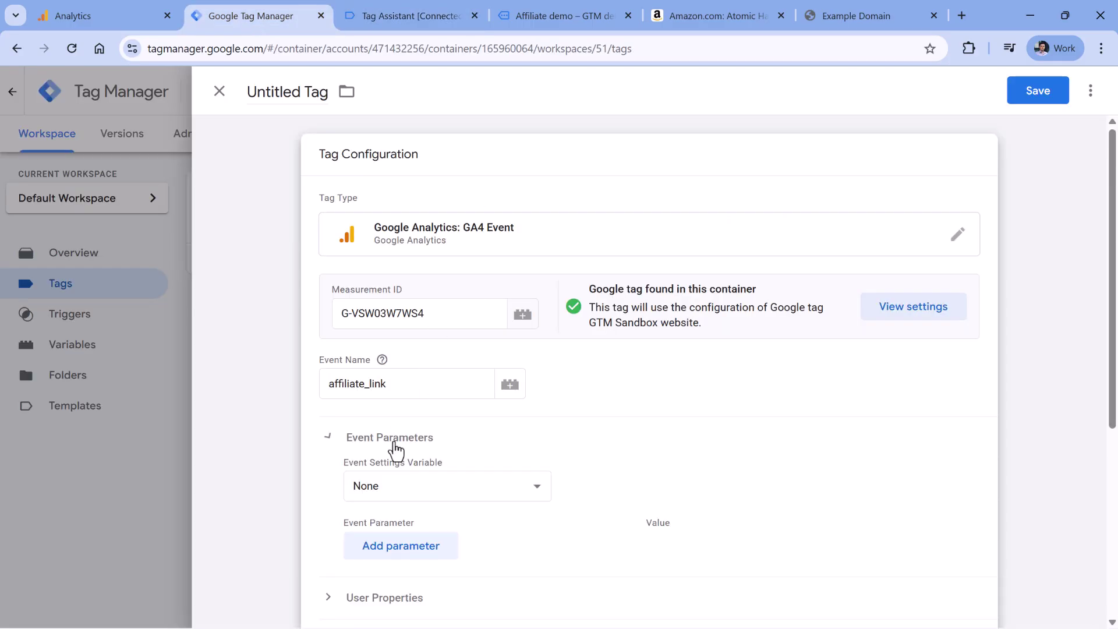
pyautogui.click(362, 440)
pyautogui.click(429, 437)
pyautogui.scroll(-3, 390, 402)
pyautogui.click(390, 400)
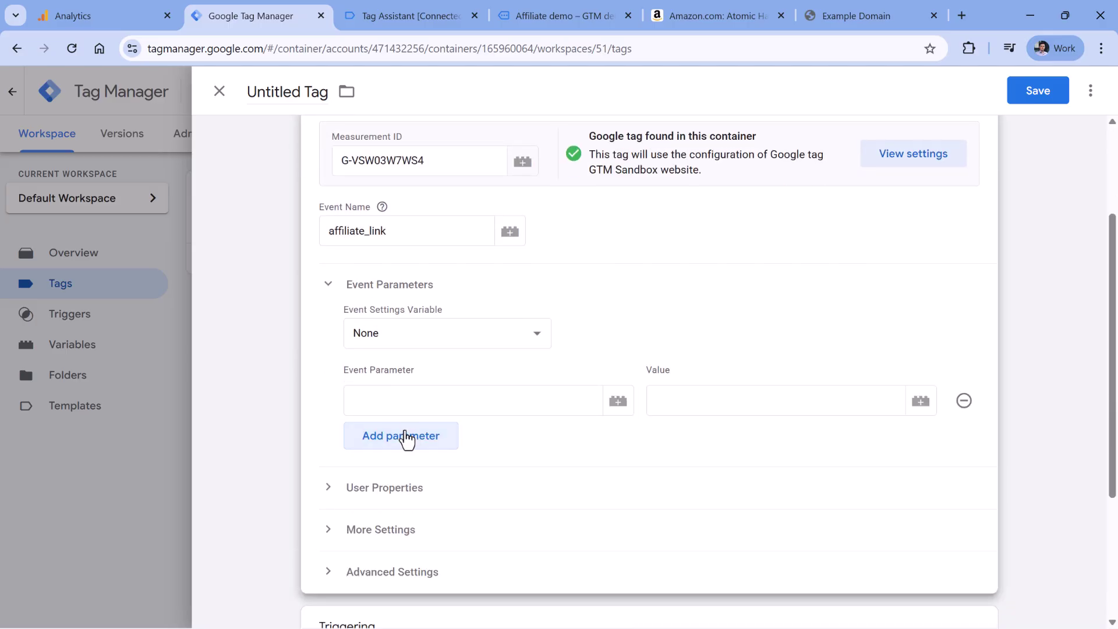
pyautogui.click(392, 436)
pyautogui.click(435, 403)
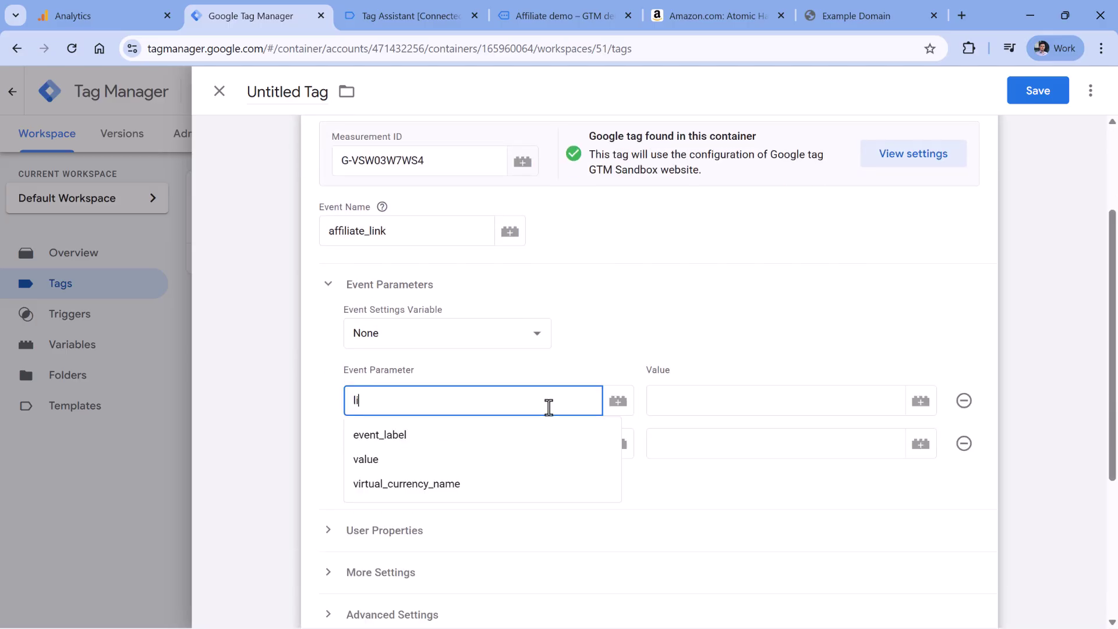
pyautogui.write('link_url')
pyautogui.click(521, 443)
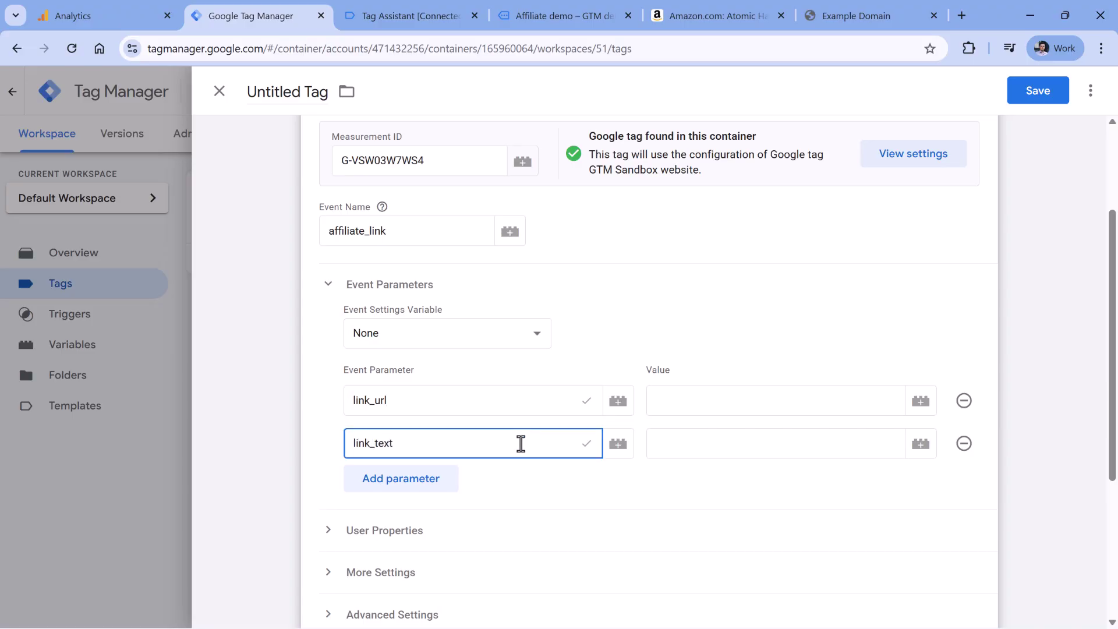
pyautogui.click(375, 402)
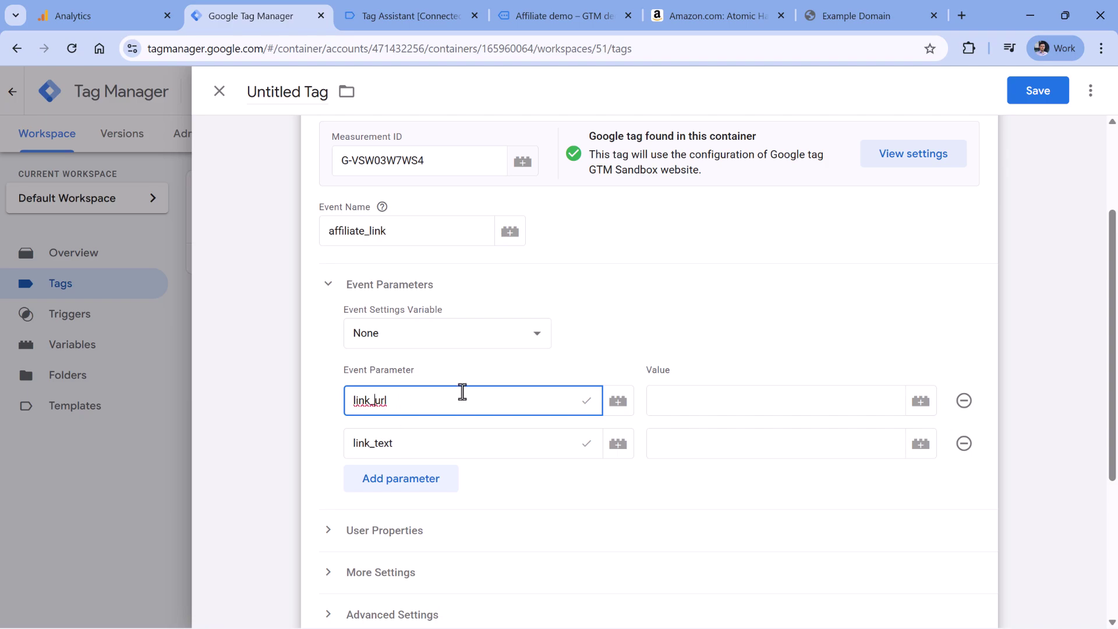
pyautogui.click(589, 402)
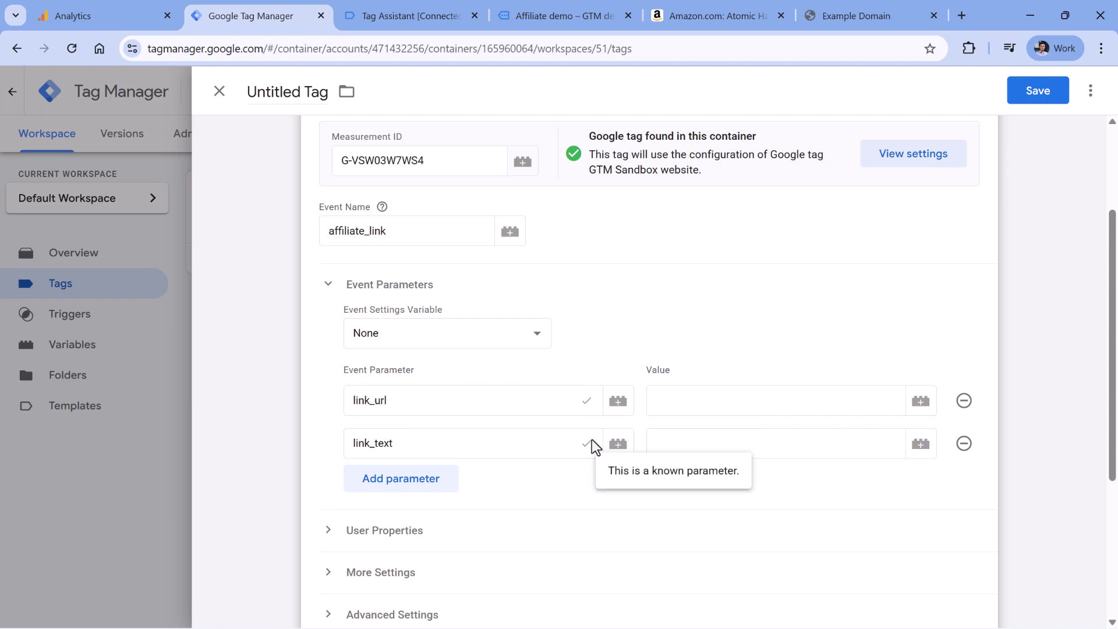
# Step: Set link_url's value to {{Click URL}} and link_text's value to {{Click Text}}
pyautogui.click(782, 403)
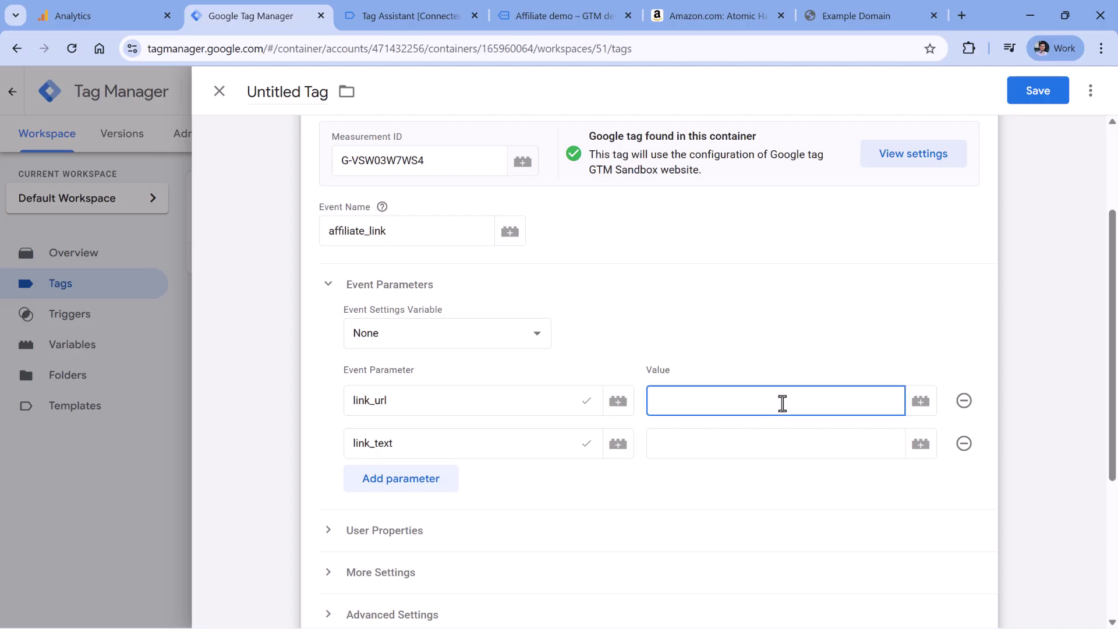
pyautogui.click(490, 396)
pyautogui.click(770, 396)
pyautogui.click(921, 402)
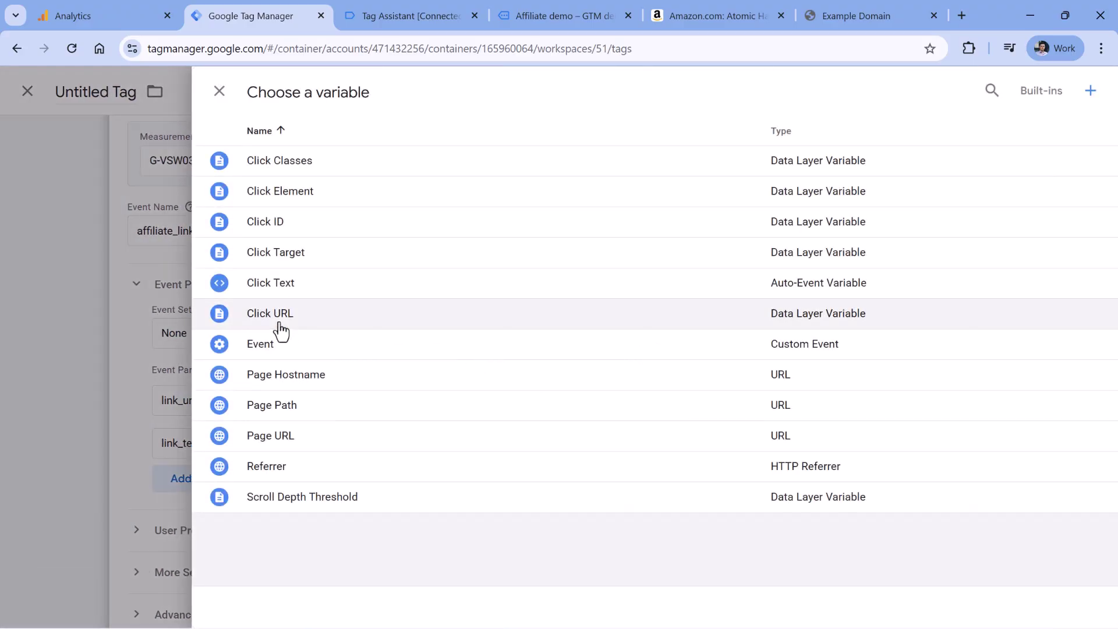
pyautogui.click(279, 317)
pyautogui.click(769, 446)
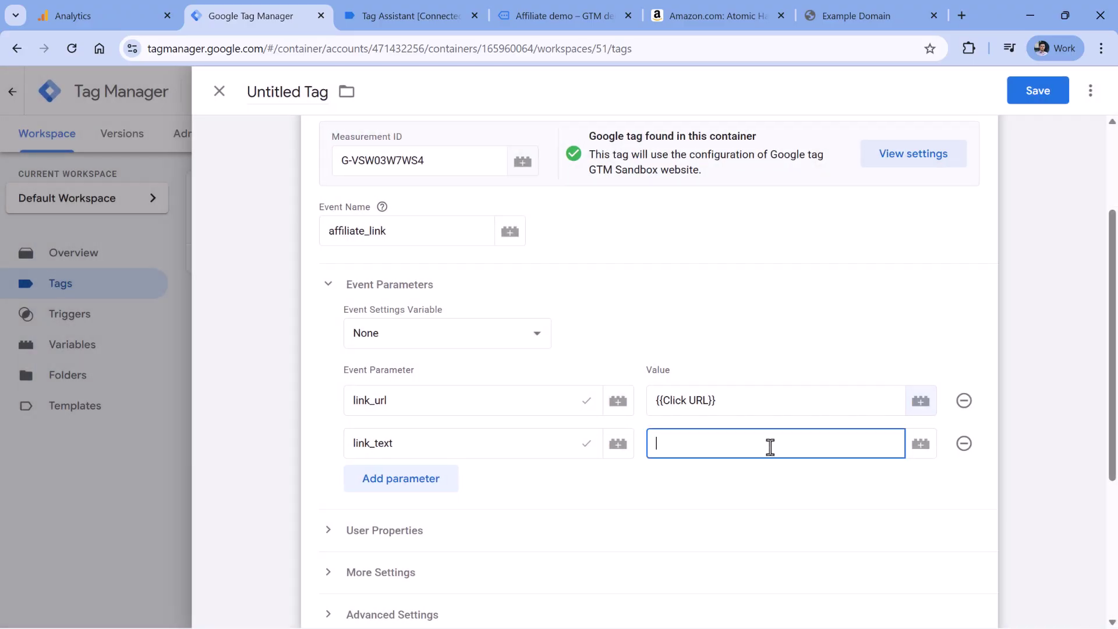
pyautogui.click(920, 453)
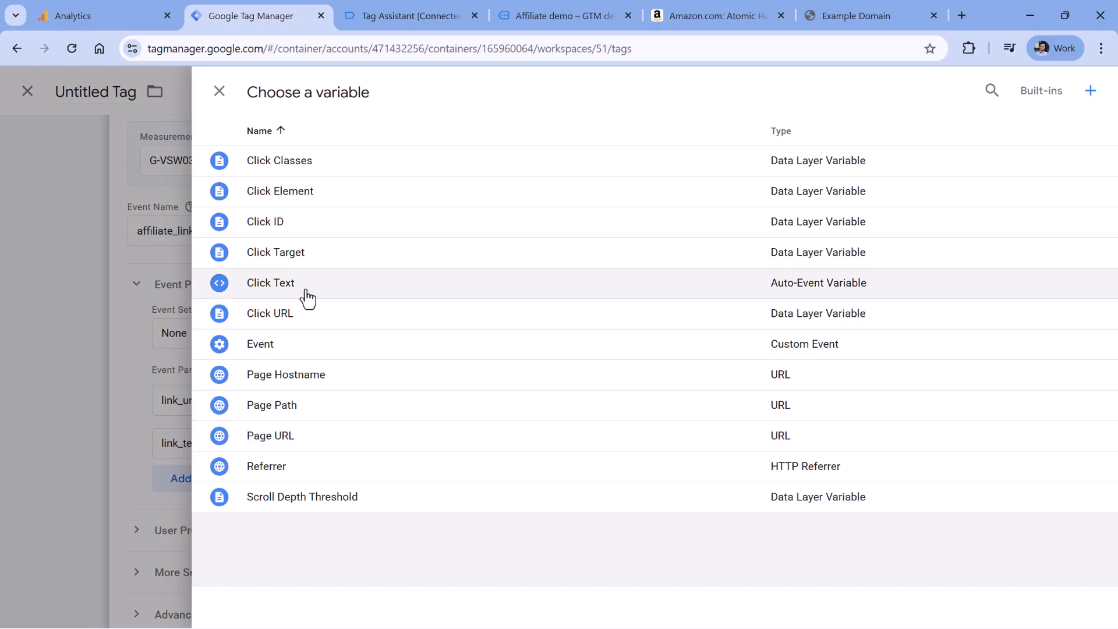
pyautogui.click(305, 285)
# Step: Fire the tag on Link click - affiliate links, name it 'GA4 Event - affiliate_link', and save
pyautogui.scroll(-4, 532, 389)
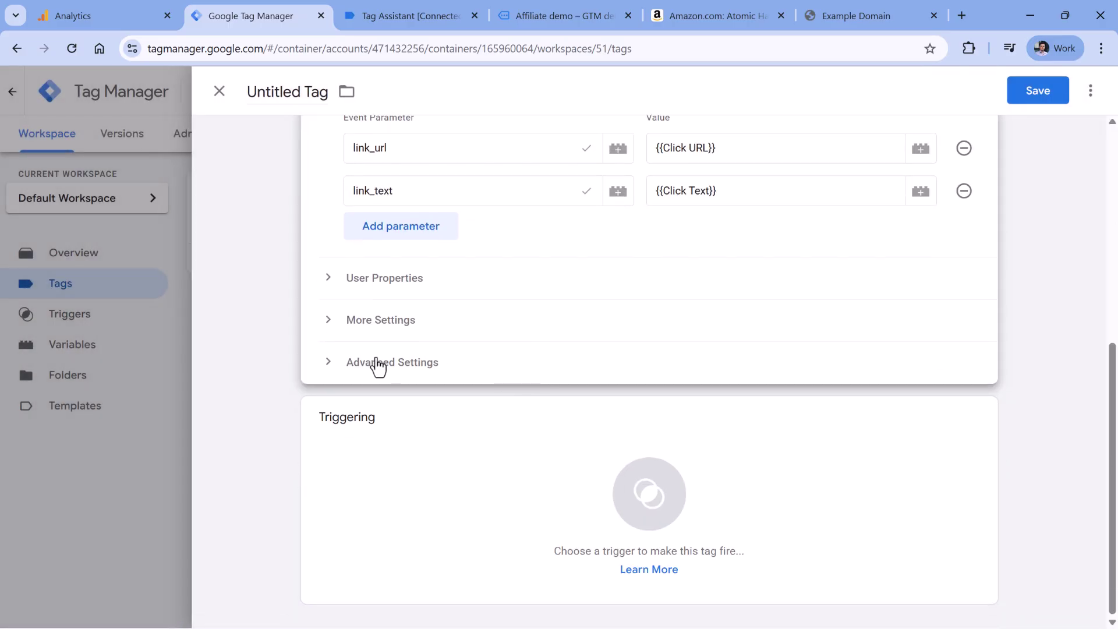
pyautogui.click(398, 455)
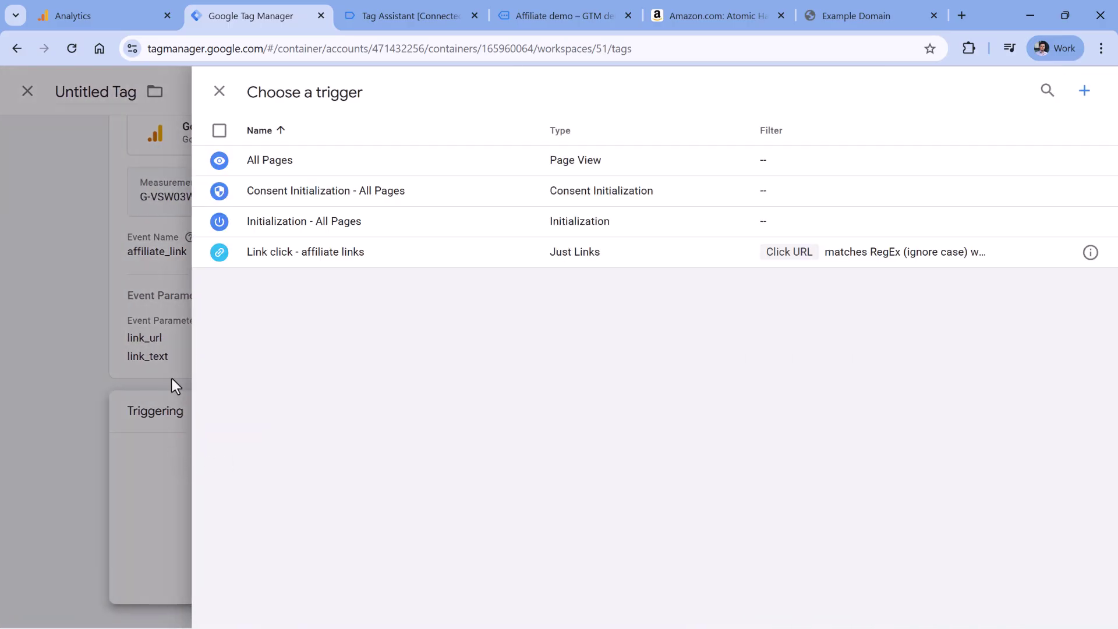
pyautogui.click(312, 260)
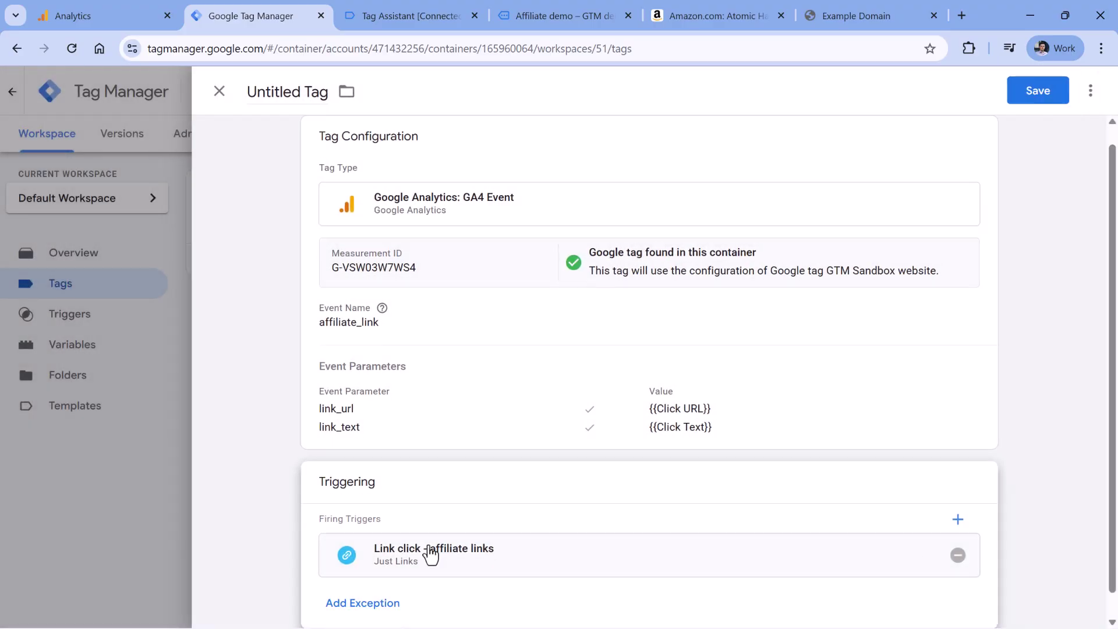
pyautogui.click(285, 93)
pyautogui.write('GA4 Ev')
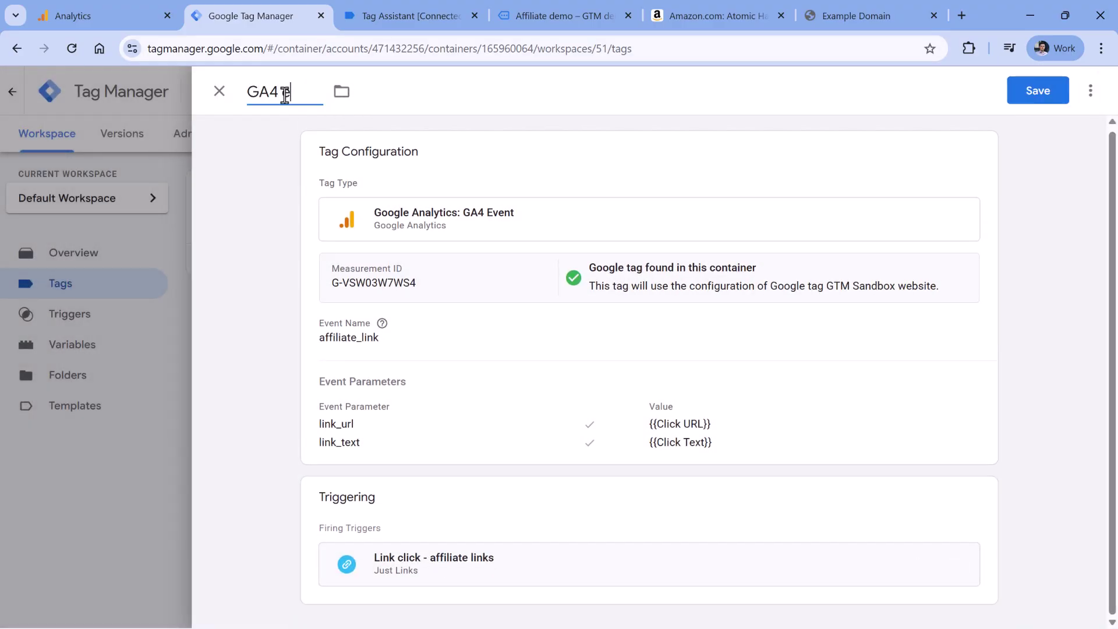
pyautogui.write('ent - aff')
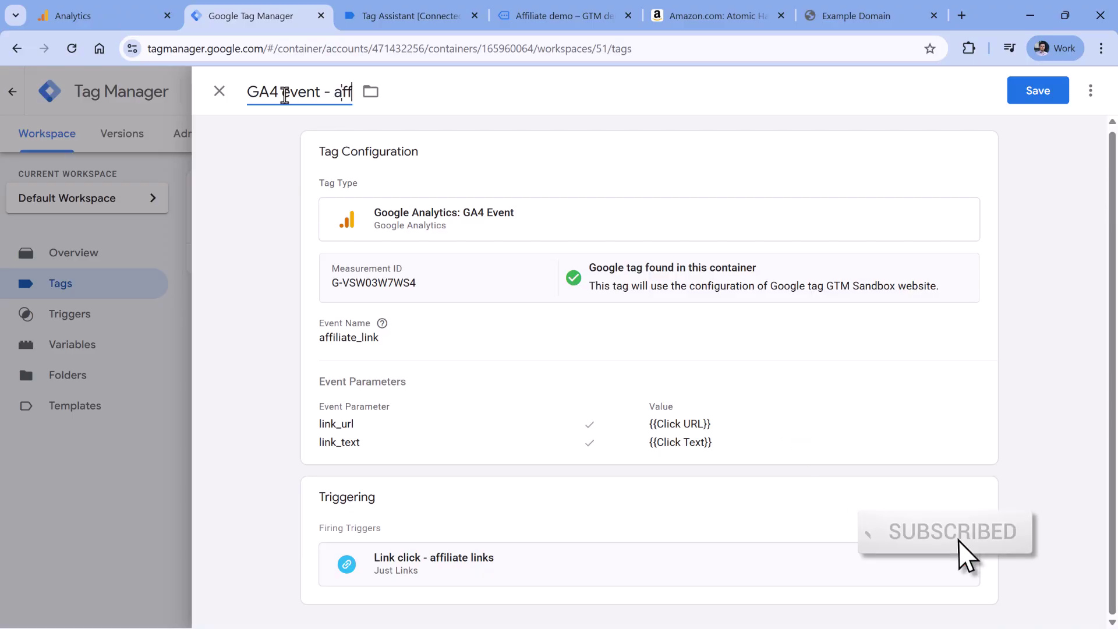
pyautogui.write('iliate_link')
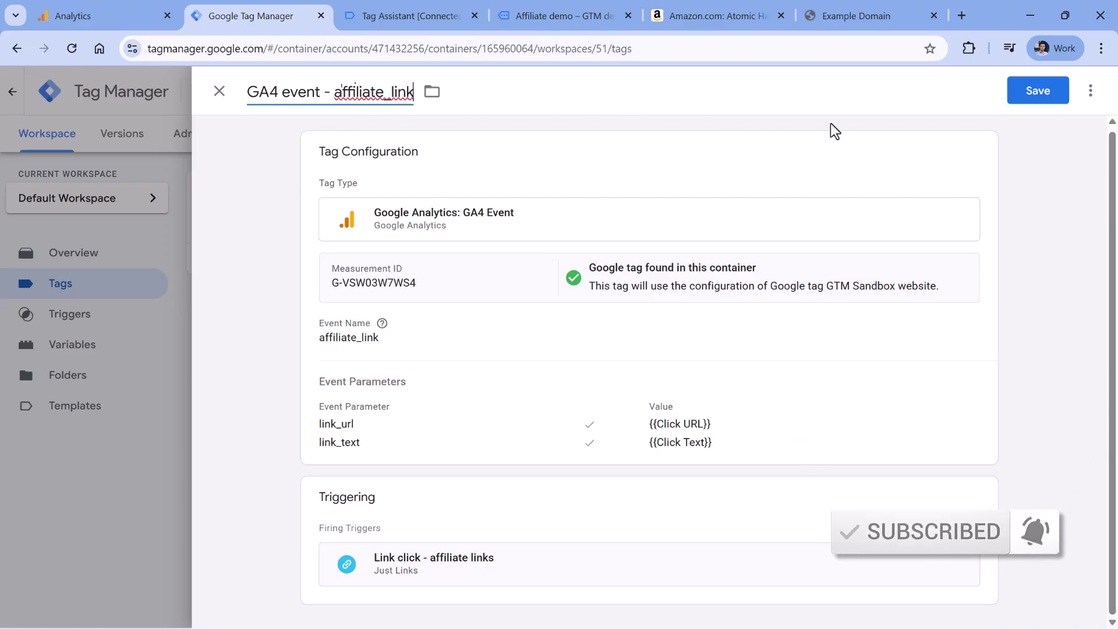
pyautogui.click(1038, 90)
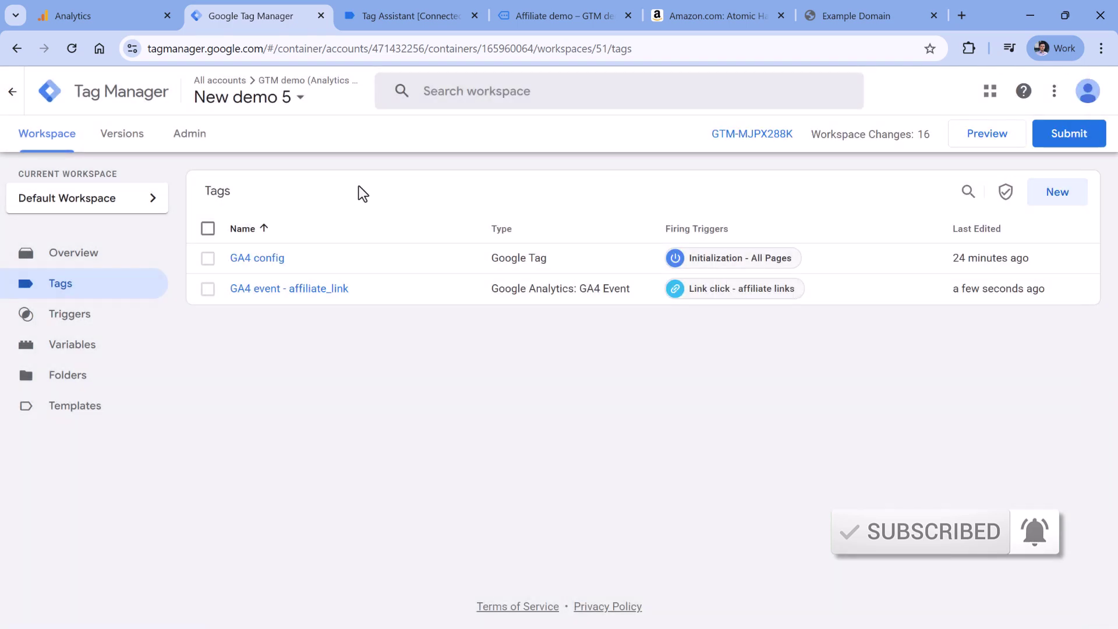
# Step: Start a new Preview session and dismiss both unknown-domain warnings
pyautogui.click(979, 142)
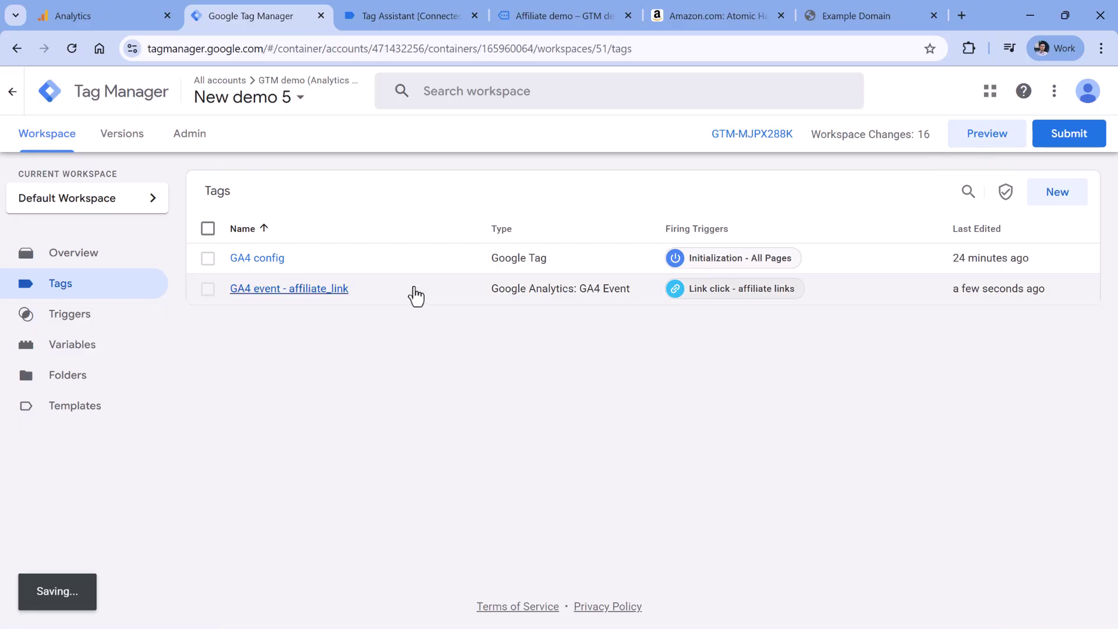
pyautogui.click(559, 354)
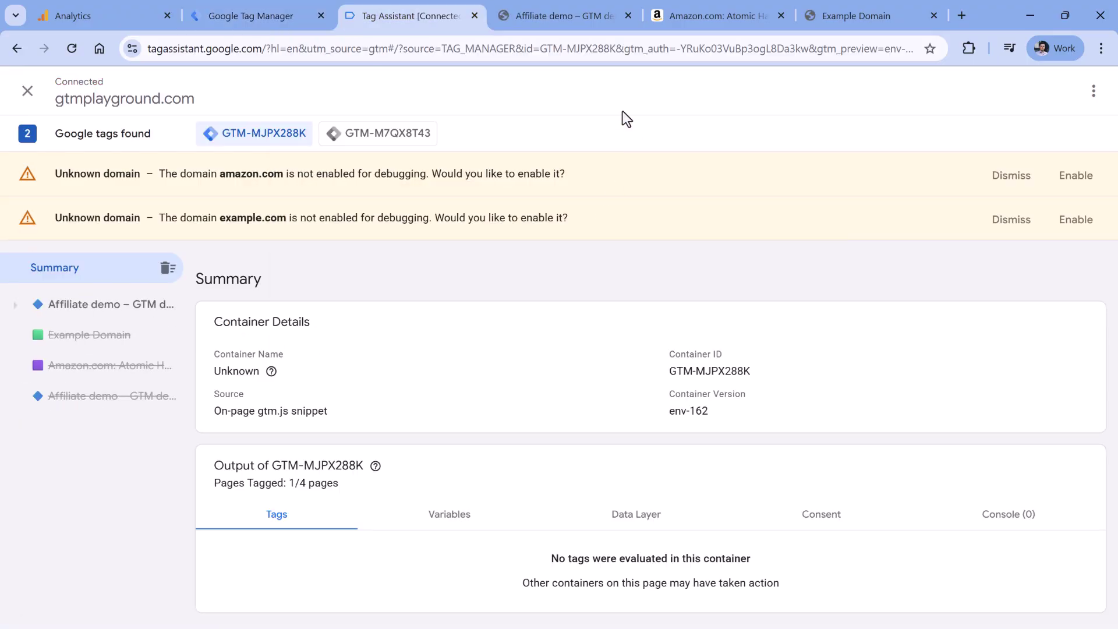
pyautogui.click(1009, 178)
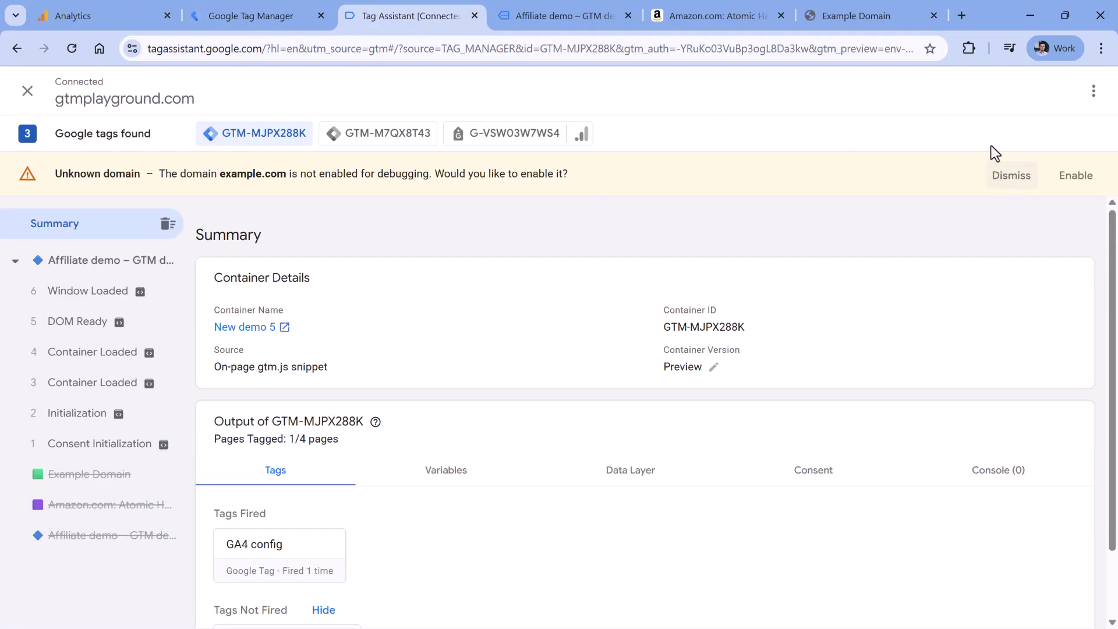
pyautogui.click(1003, 179)
# Step: Click Affiliate link 1 and 2 on the demo page, then close the pages they opened
pyautogui.click(781, 16)
pyautogui.click(781, 16)
pyautogui.click(570, 15)
pyautogui.click(373, 353)
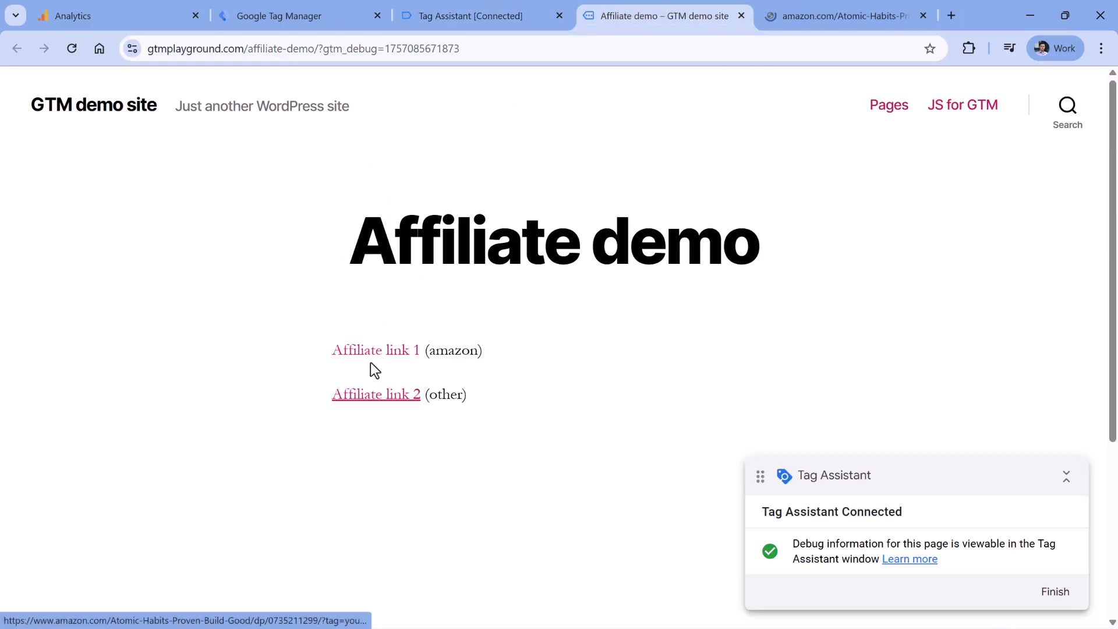
pyautogui.click(376, 396)
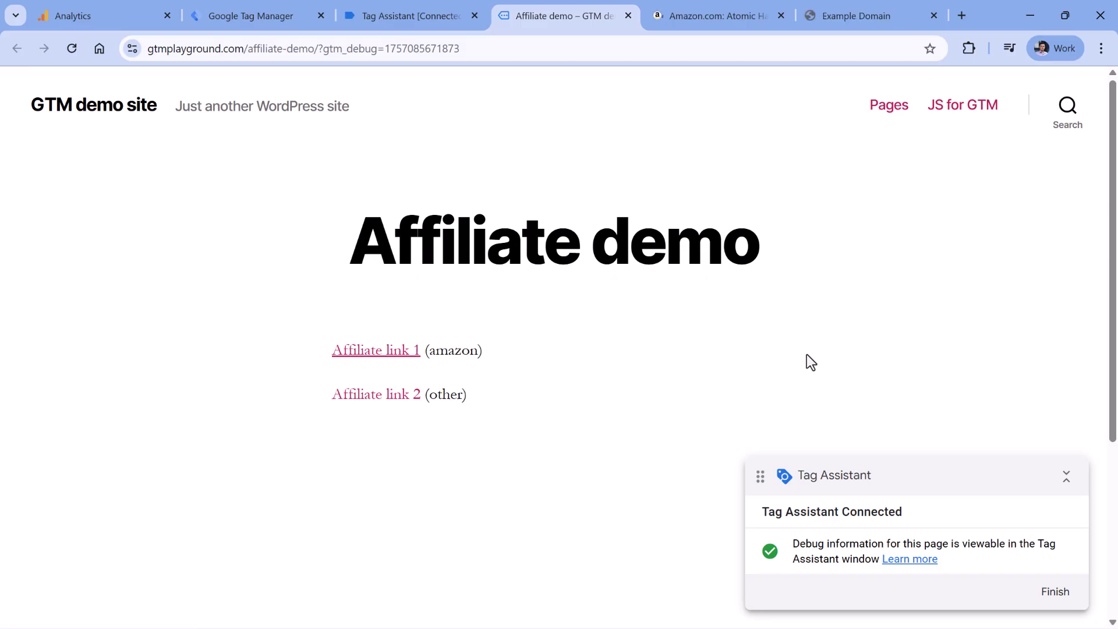
pyautogui.click(891, 109)
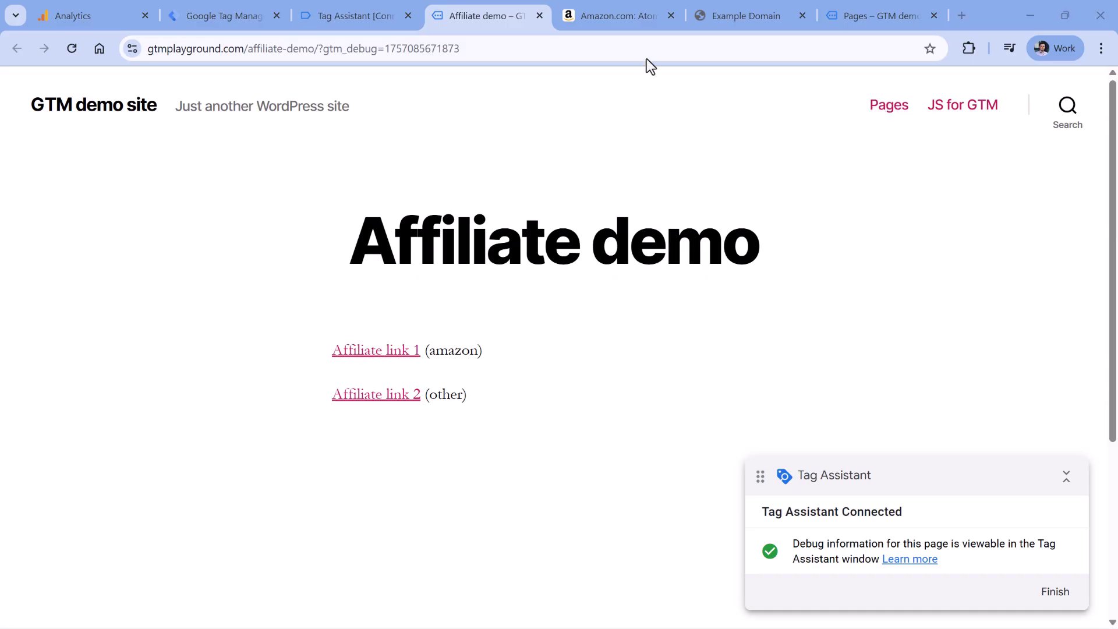
pyautogui.click(672, 18)
pyautogui.click(673, 16)
pyautogui.click(673, 16)
# Step: Dismiss the unknown-domain banners and check Tags Fired for Link Click events 9, 11 and 13
pyautogui.click(480, 16)
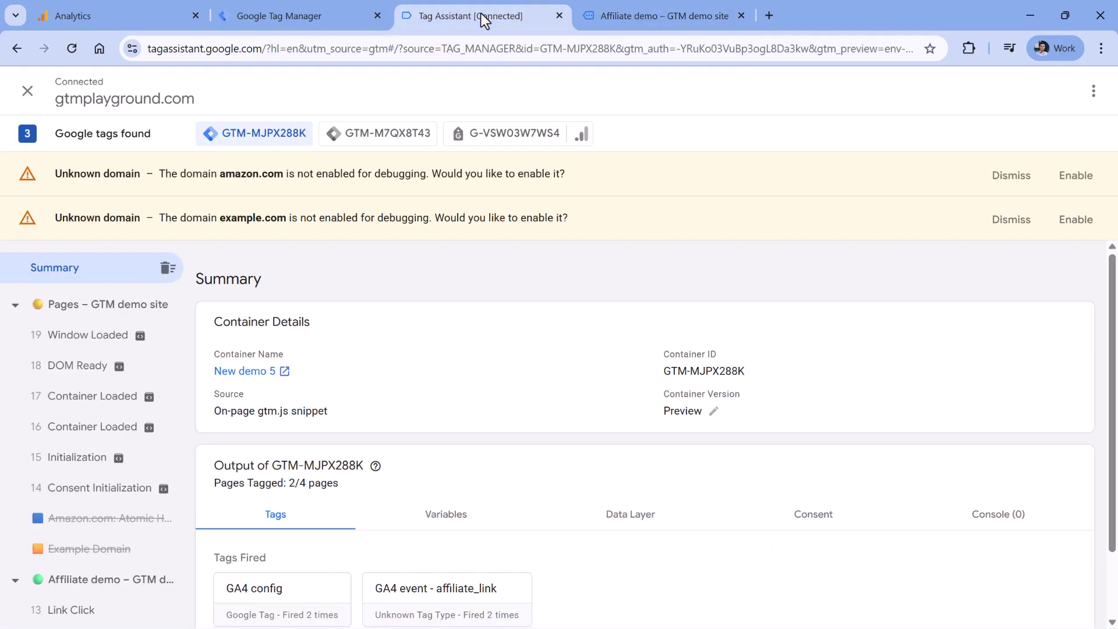
pyautogui.click(1010, 178)
pyautogui.scroll(-4, 93, 396)
pyautogui.click(87, 419)
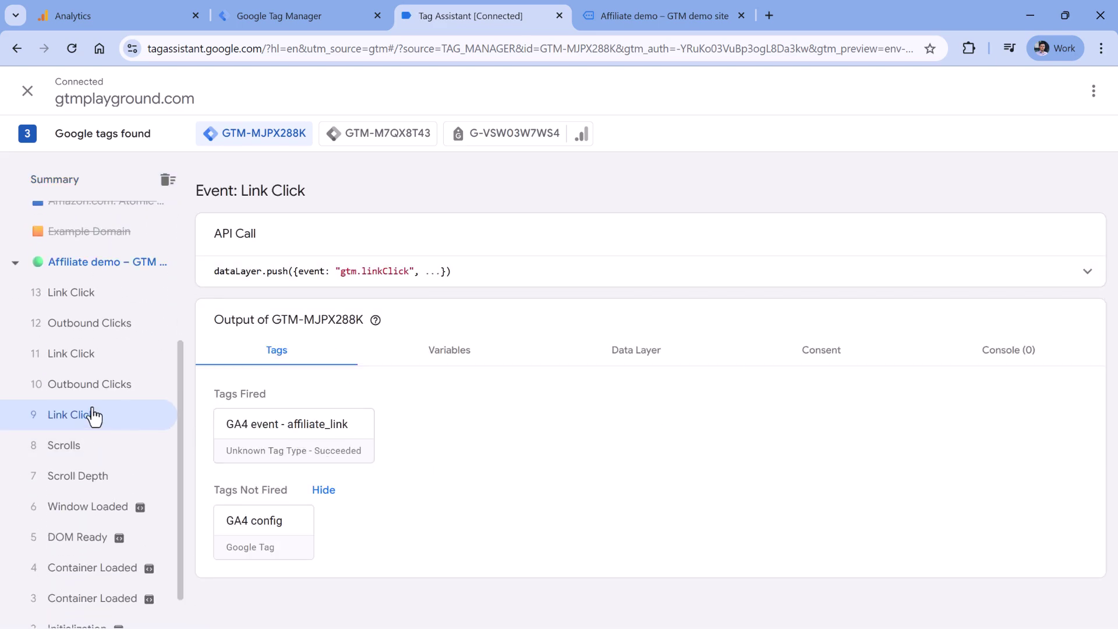
pyautogui.click(77, 357)
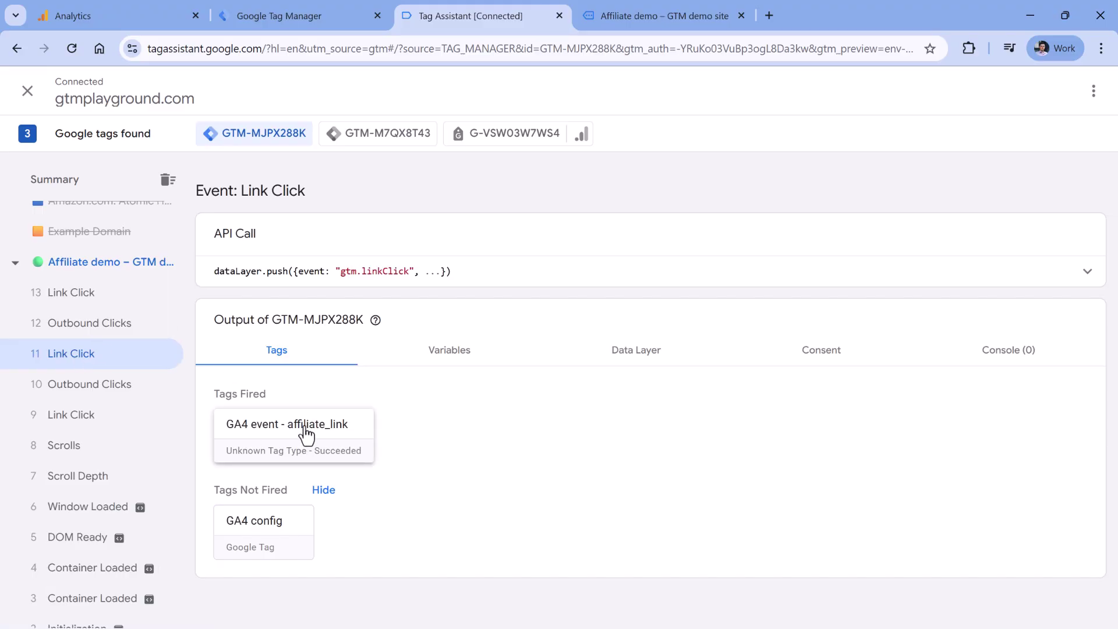
pyautogui.click(72, 301)
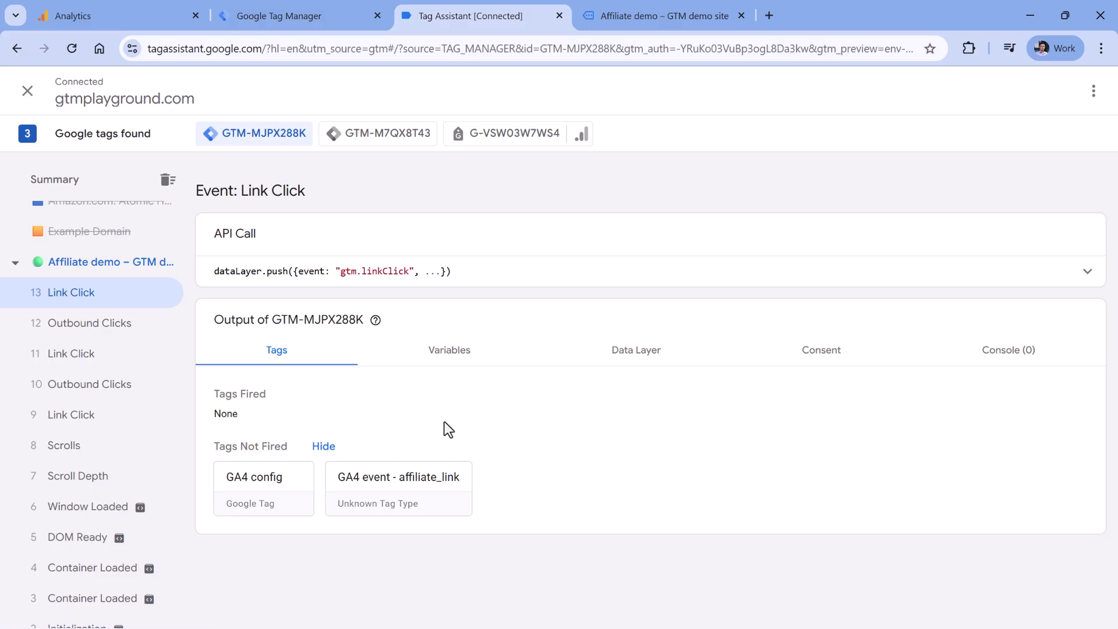
# Step: Open the first affiliate_link hit from G-VSW03W7WS4 and highlight its link_url value
pyautogui.click(519, 147)
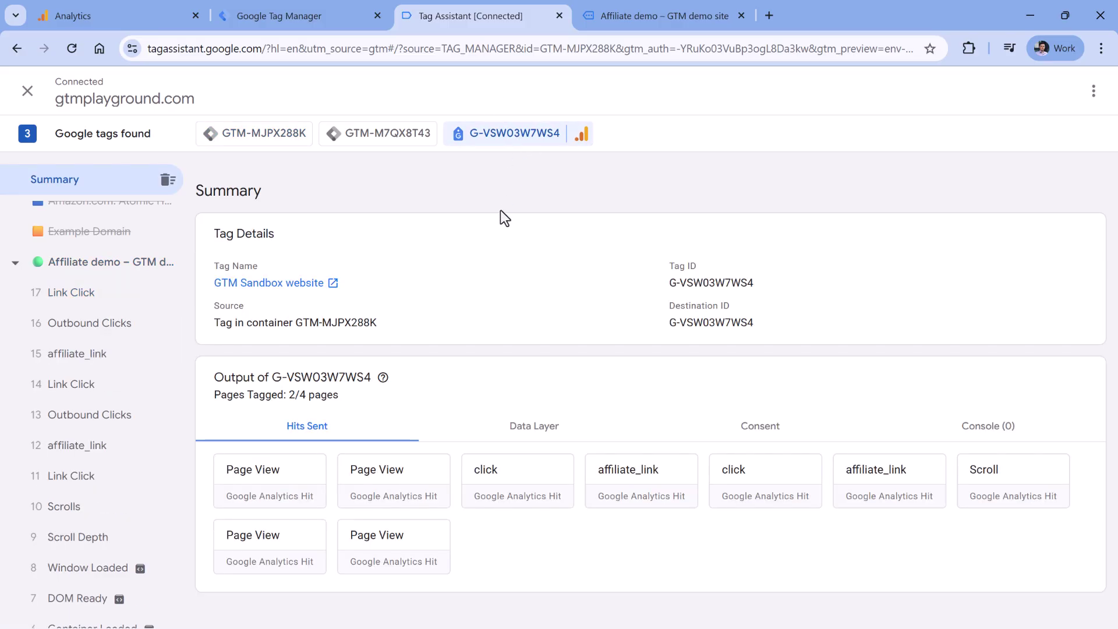
pyautogui.click(890, 486)
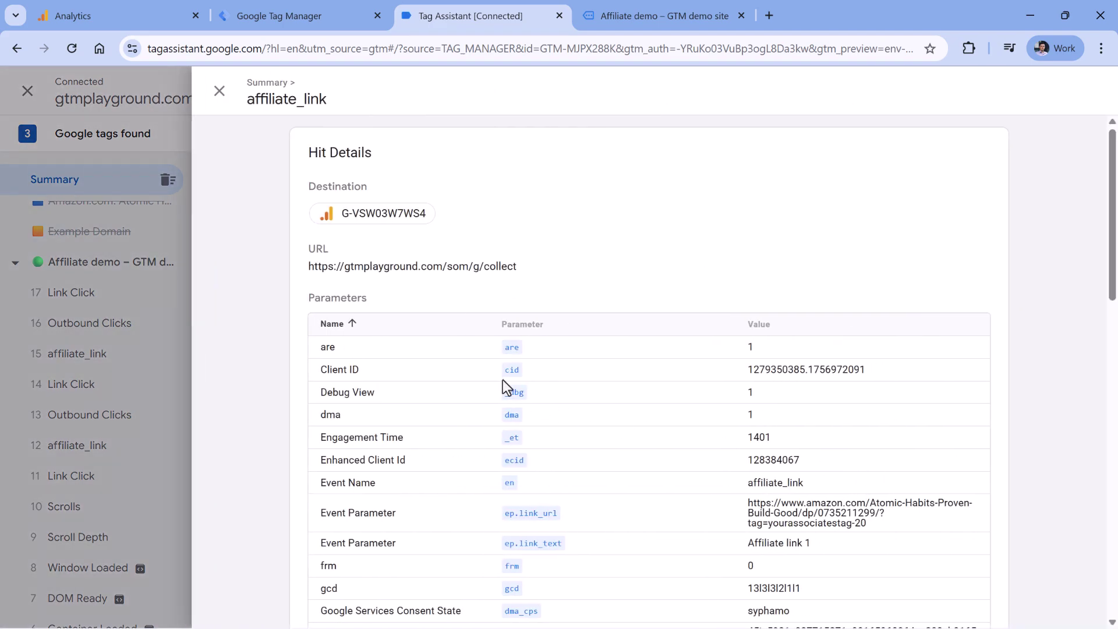
pyautogui.scroll(-4, 585, 364)
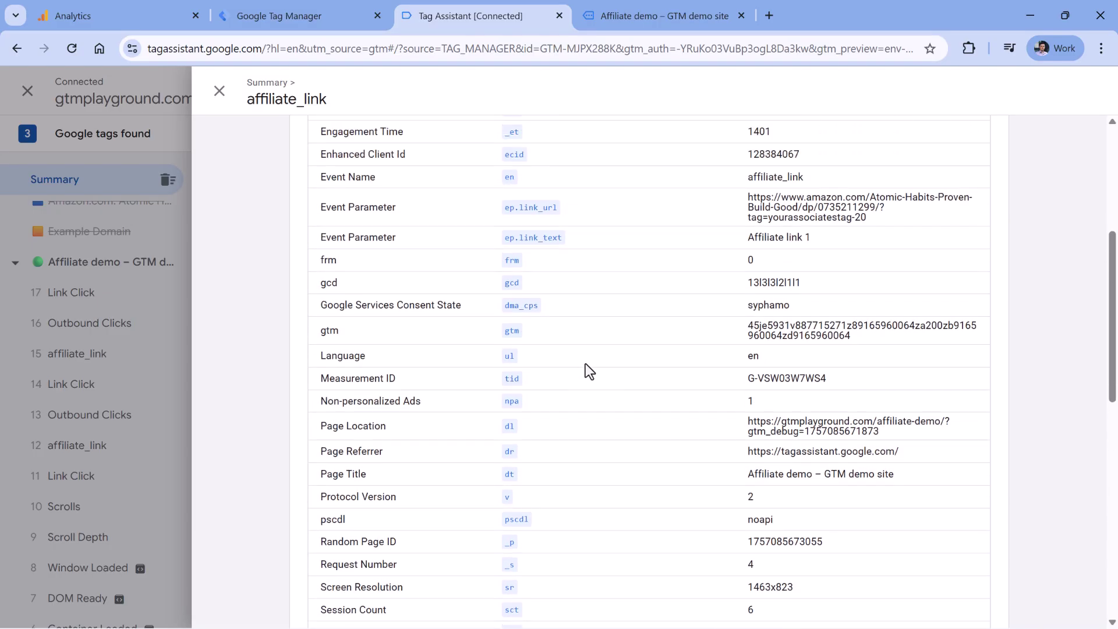
pyautogui.scroll(2, 669, 395)
pyautogui.moveTo(747, 273); pyautogui.dragTo(826, 320)
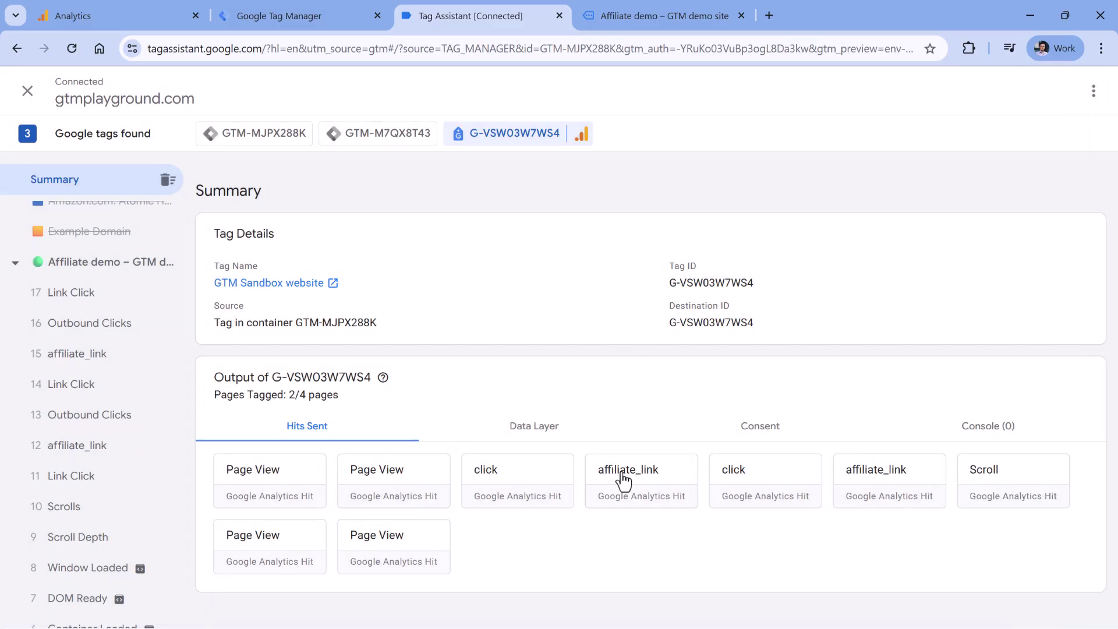
# Step: Open the other affiliate_link hit and highlight its link_url and link_text values
pyautogui.click(621, 480)
pyautogui.scroll(-1, 614, 421)
pyautogui.scroll(-3, 614, 422)
pyautogui.moveTo(750, 274); pyautogui.dragTo(801, 299)
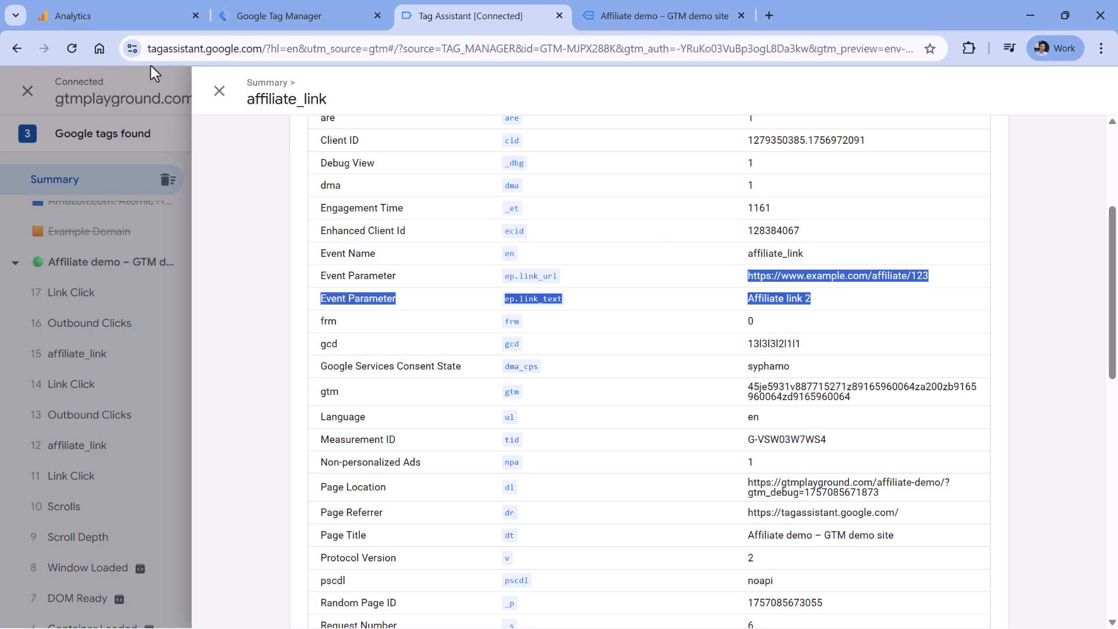
# Step: Open DebugView from the Google Analytics property's Admin settings
pyautogui.click(76, 16)
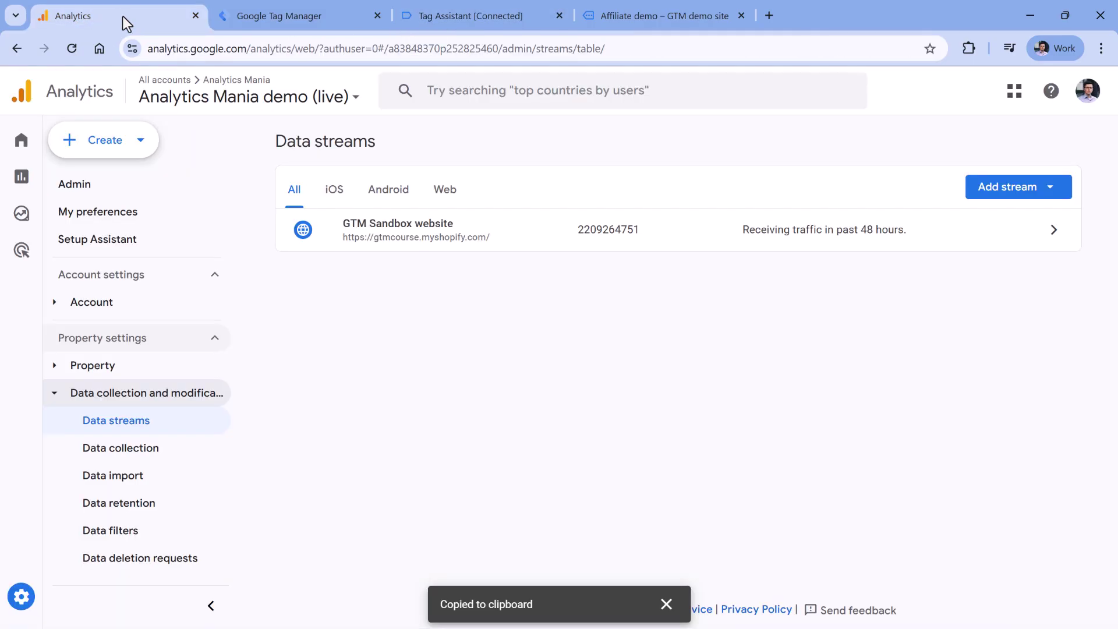
pyautogui.click(30, 600)
pyautogui.scroll(-2, 572, 352)
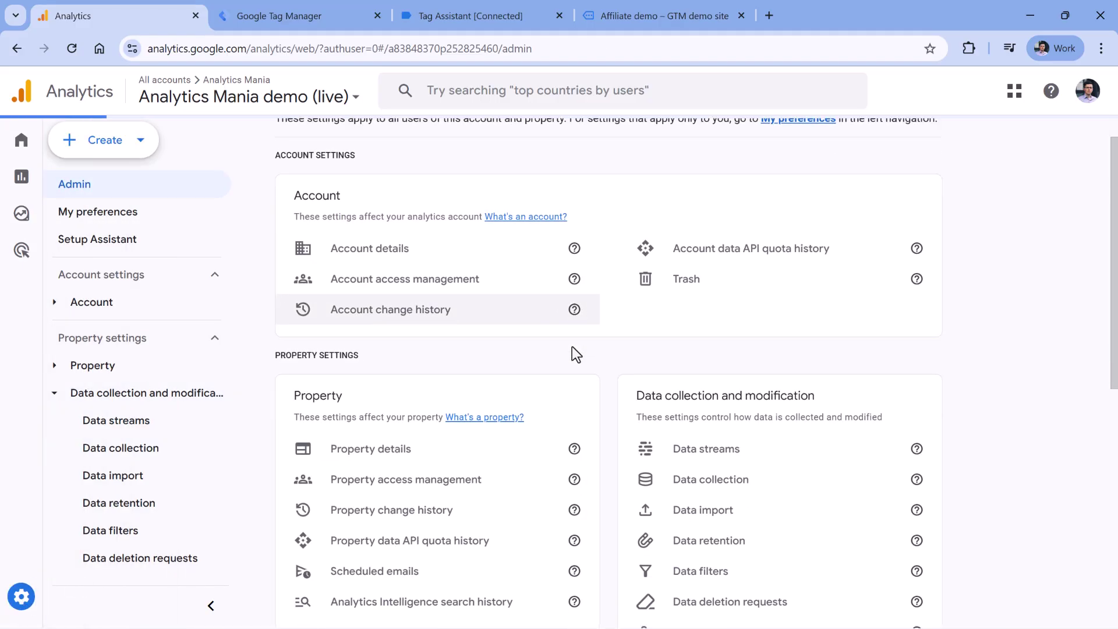
pyautogui.scroll(-7, 571, 353)
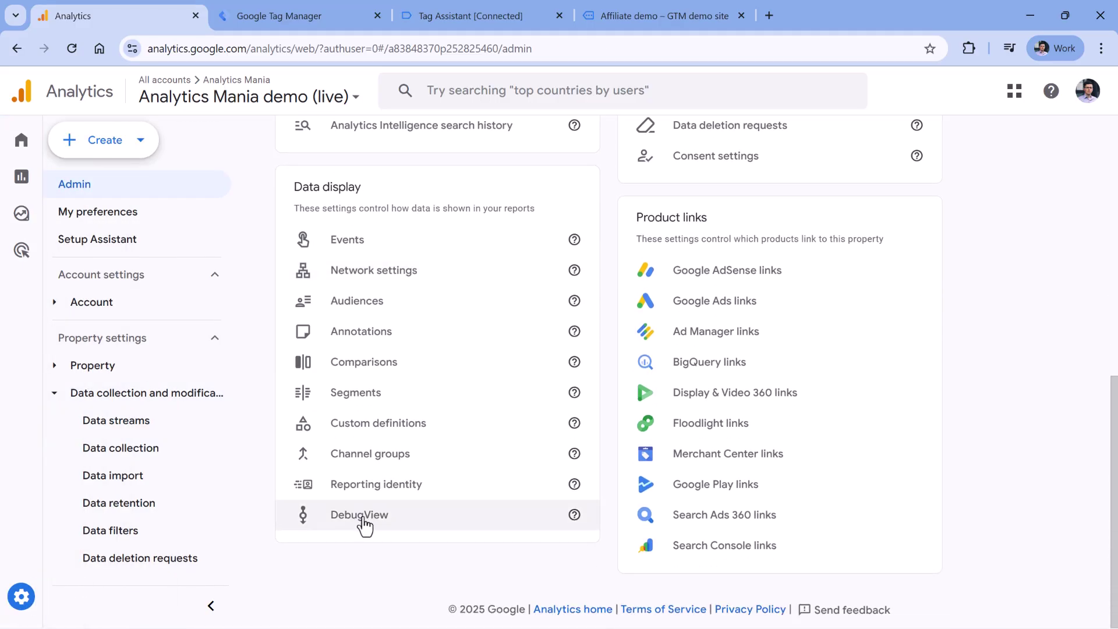
pyautogui.click(362, 516)
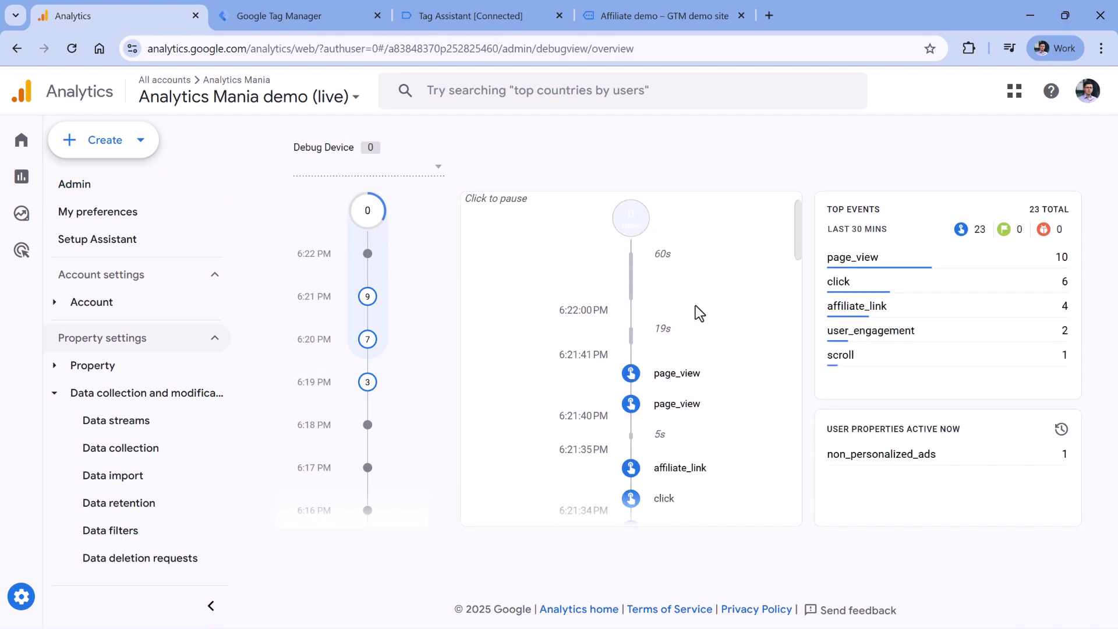
# Step: Review an affiliate_link event's parameters in the debug stream, then close the details
pyautogui.scroll(-3, 696, 305)
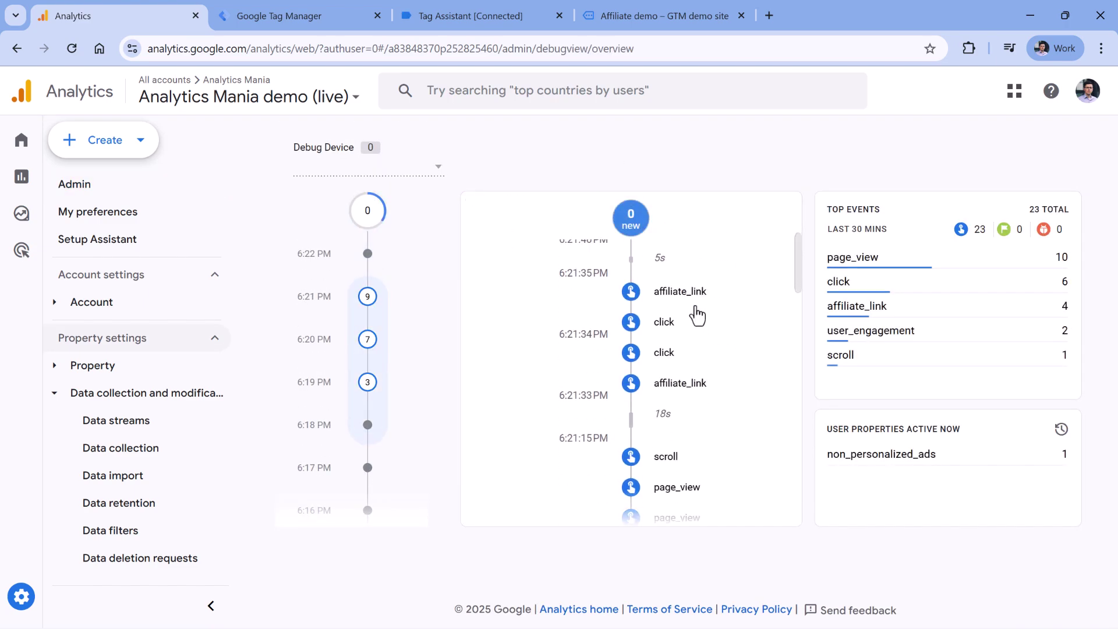
pyautogui.click(681, 385)
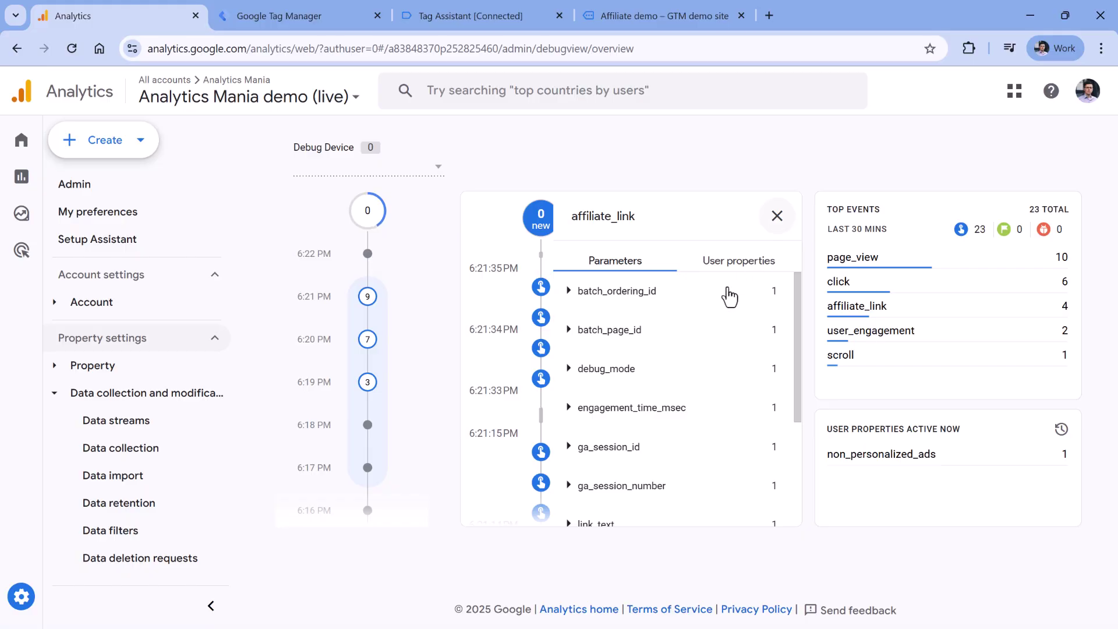
pyautogui.click(670, 291)
pyautogui.click(777, 215)
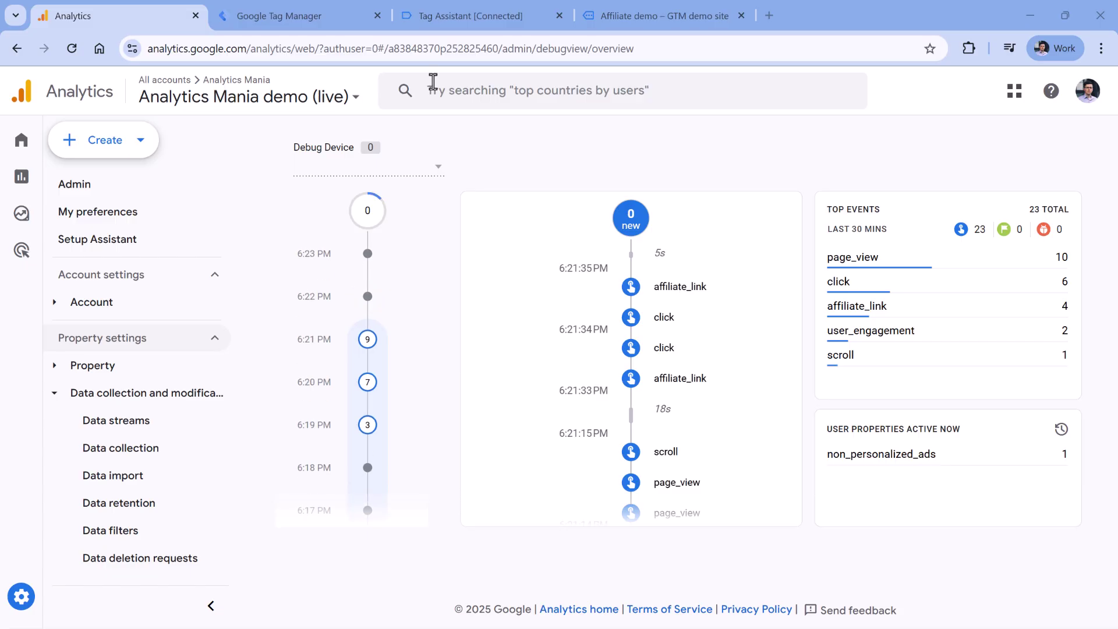
# Step: Close the Tag Assistant hit details, submit the GTM workspace, and name the version 'Affiliate link tracking'
pyautogui.click(479, 17)
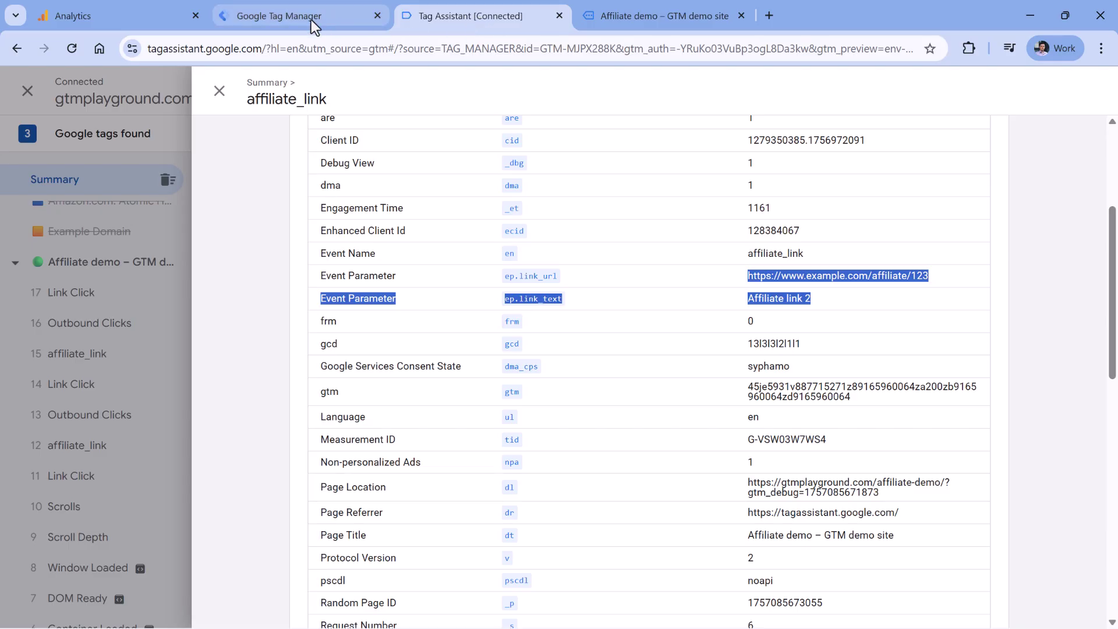
pyautogui.click(211, 100)
pyautogui.click(302, 17)
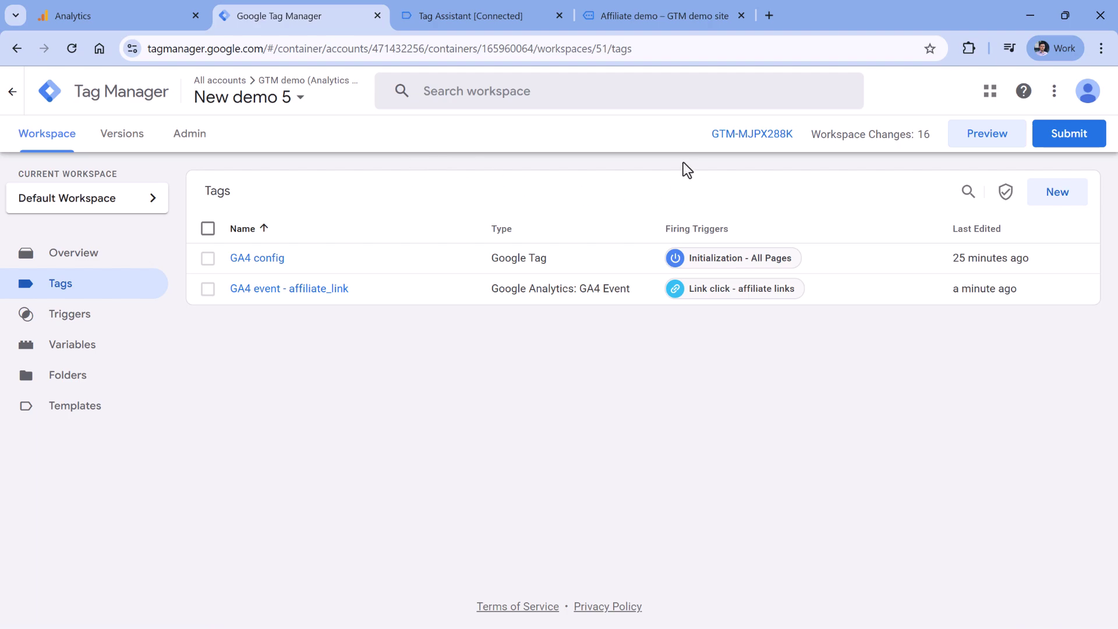
pyautogui.click(1069, 135)
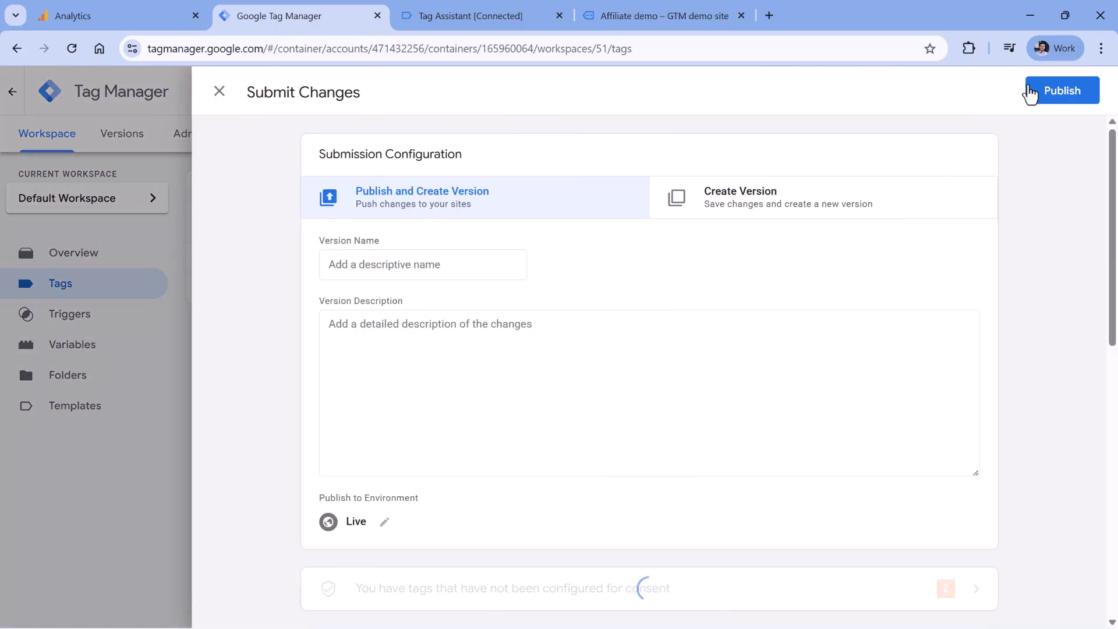
pyautogui.click(418, 263)
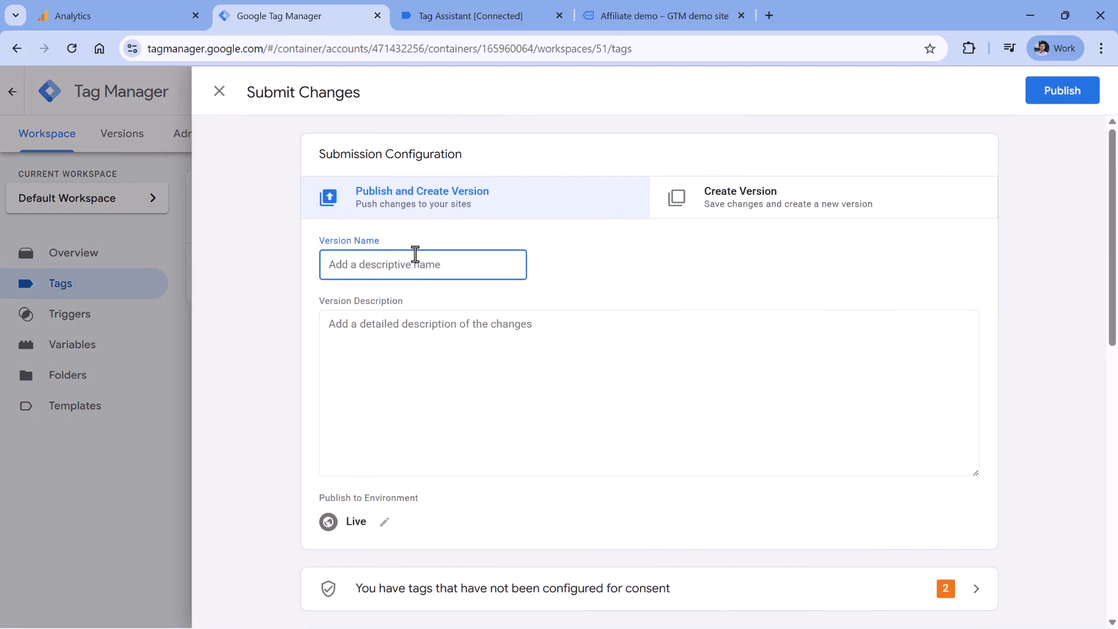
pyautogui.write('Affilia')
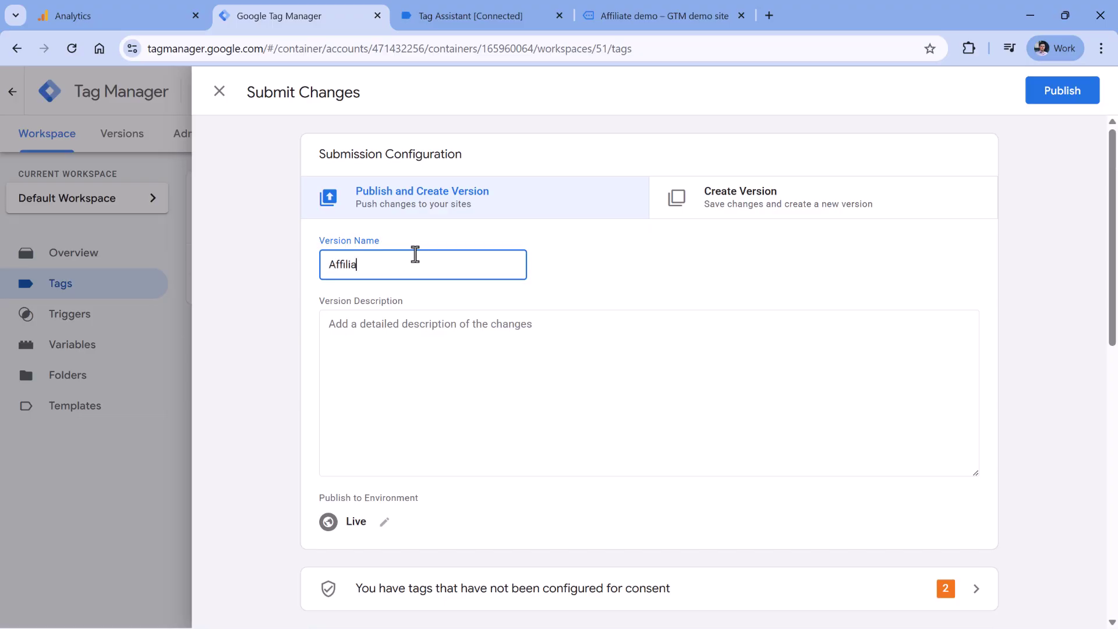
pyautogui.write('te link tracking with GA4')
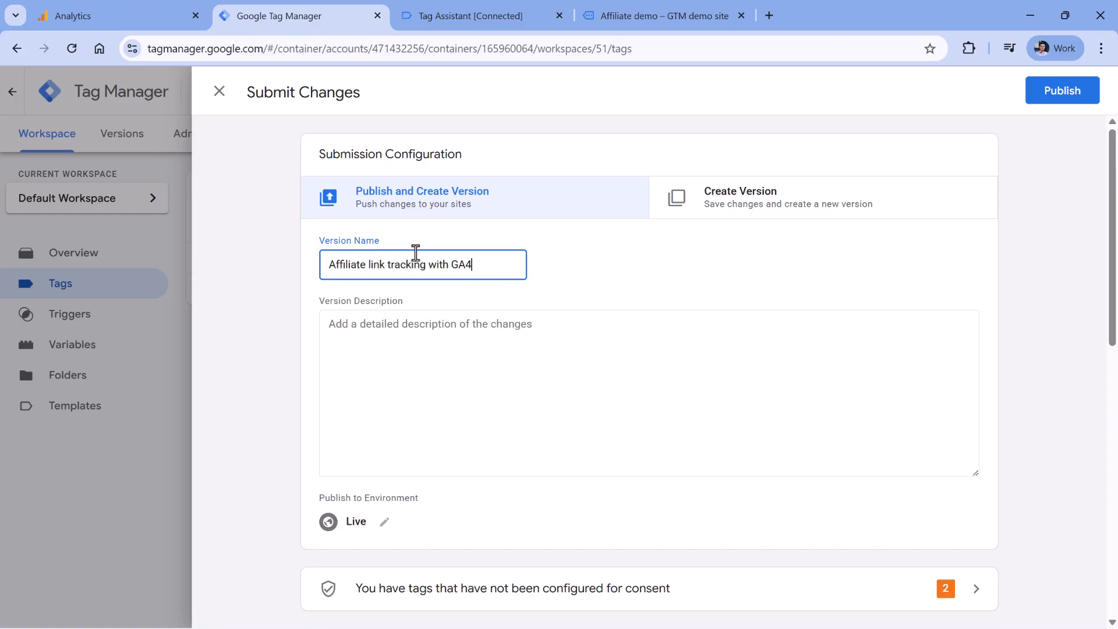
# Step: Publish the container version live and dismiss the version summary
pyautogui.click(1051, 100)
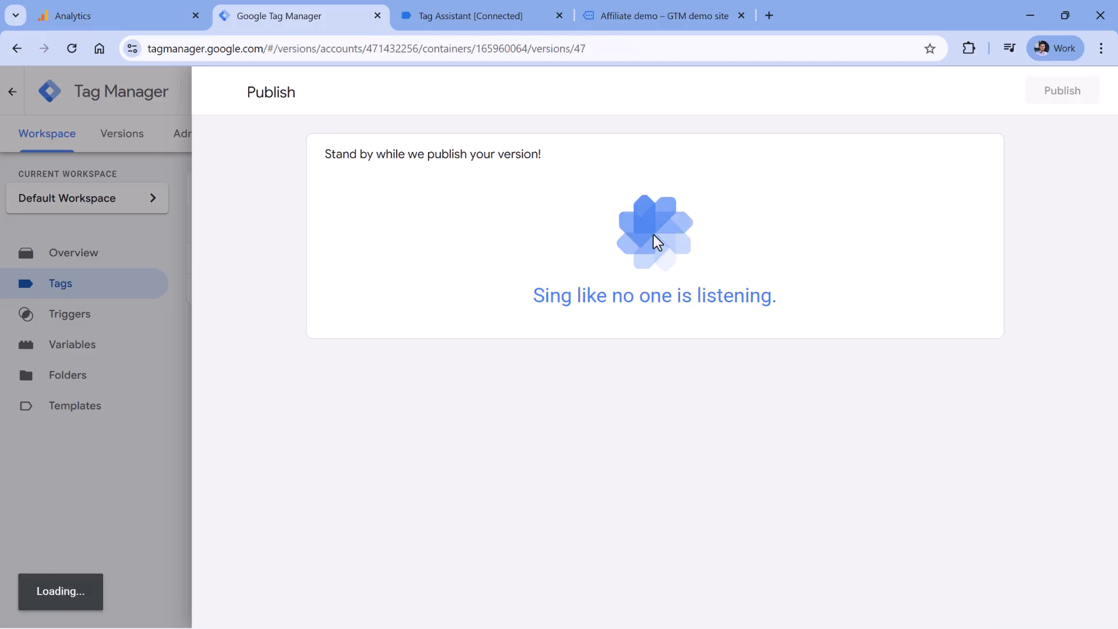
pyautogui.press('Escape')
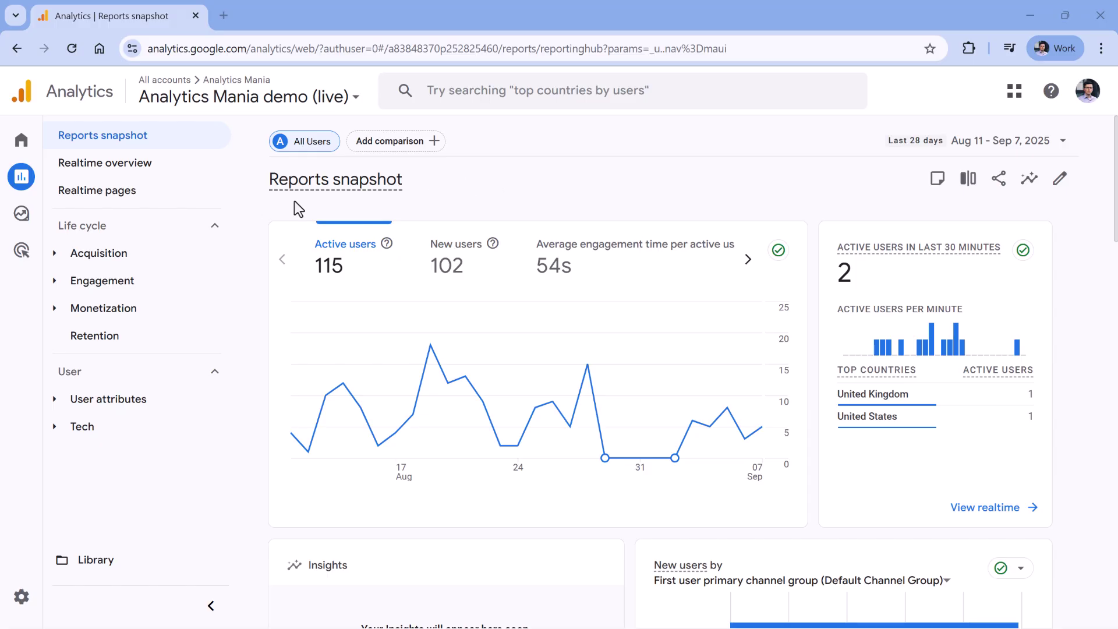
# Step: Start a new blank exploration in Explore
pyautogui.moveTo(27, 224)
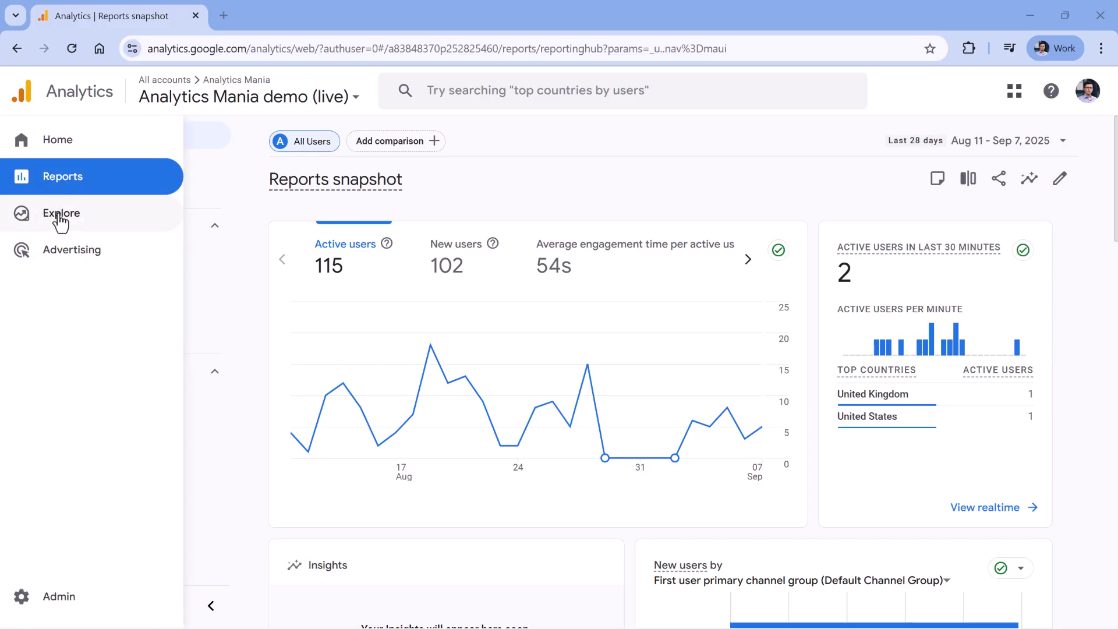
pyautogui.click(56, 216)
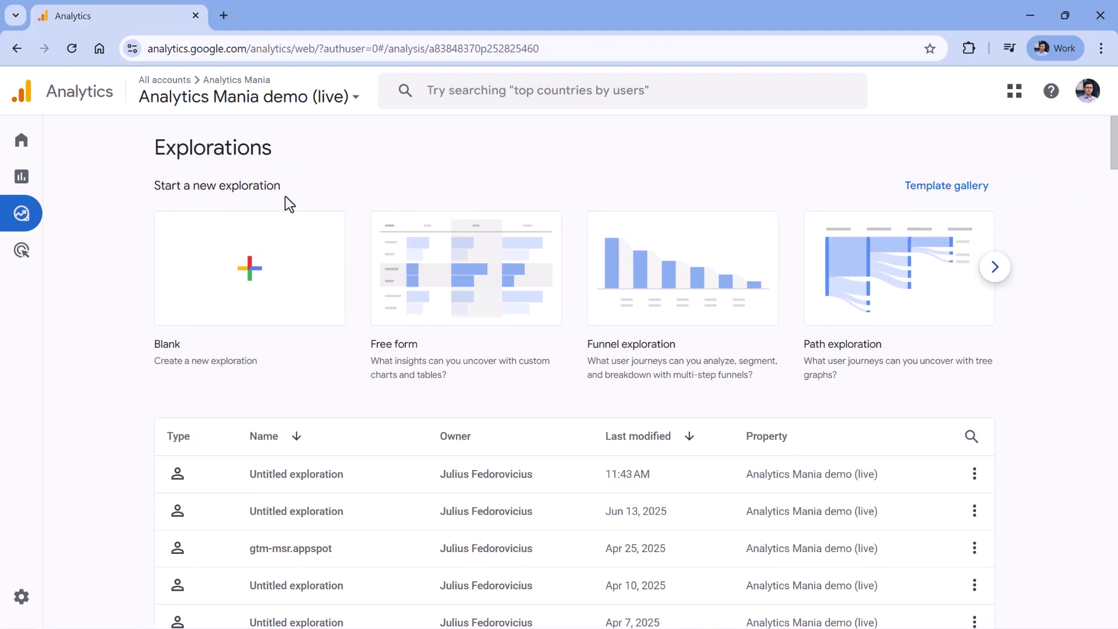
pyautogui.click(227, 263)
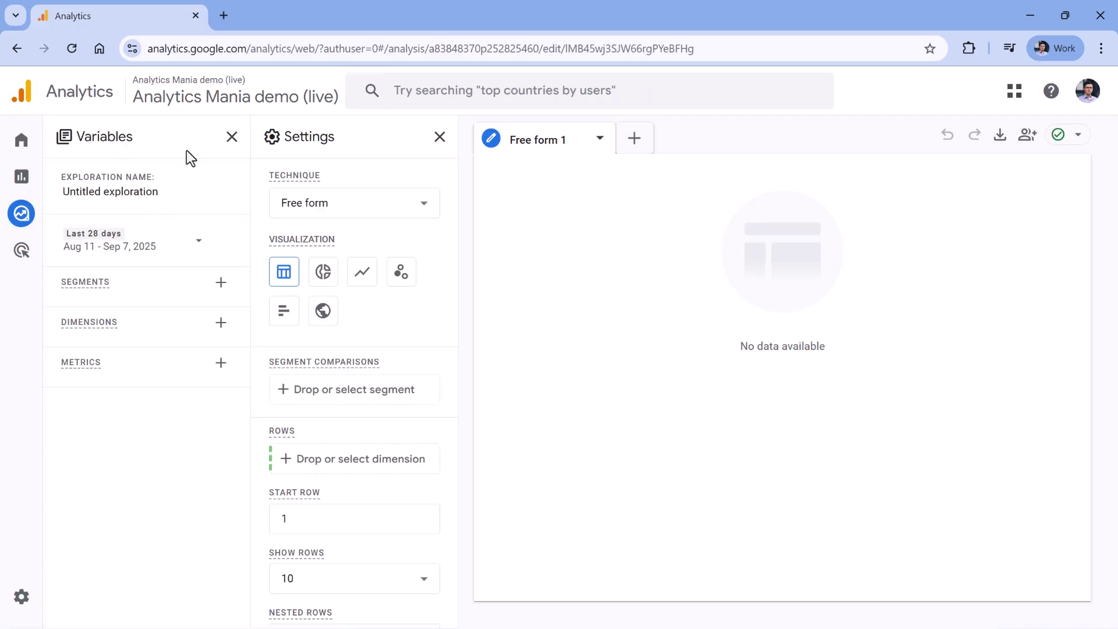
# Step: Add the Link URL and Event name dimensions to the exploration
pyautogui.click(221, 324)
pyautogui.write('link')
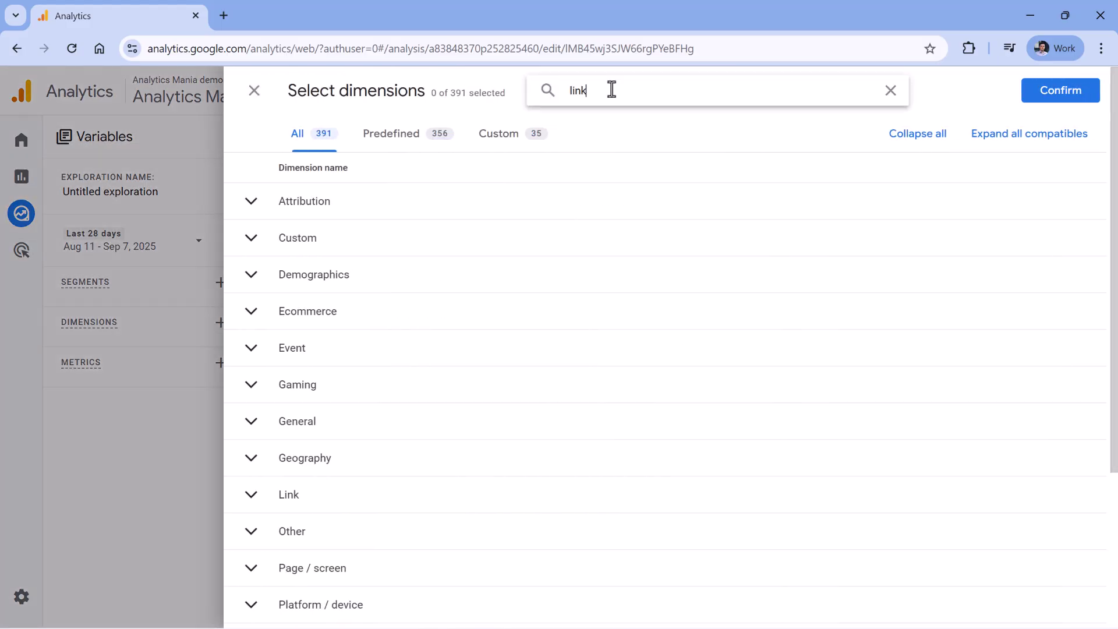
pyautogui.write(' url')
pyautogui.click(250, 302)
pyautogui.click(1052, 93)
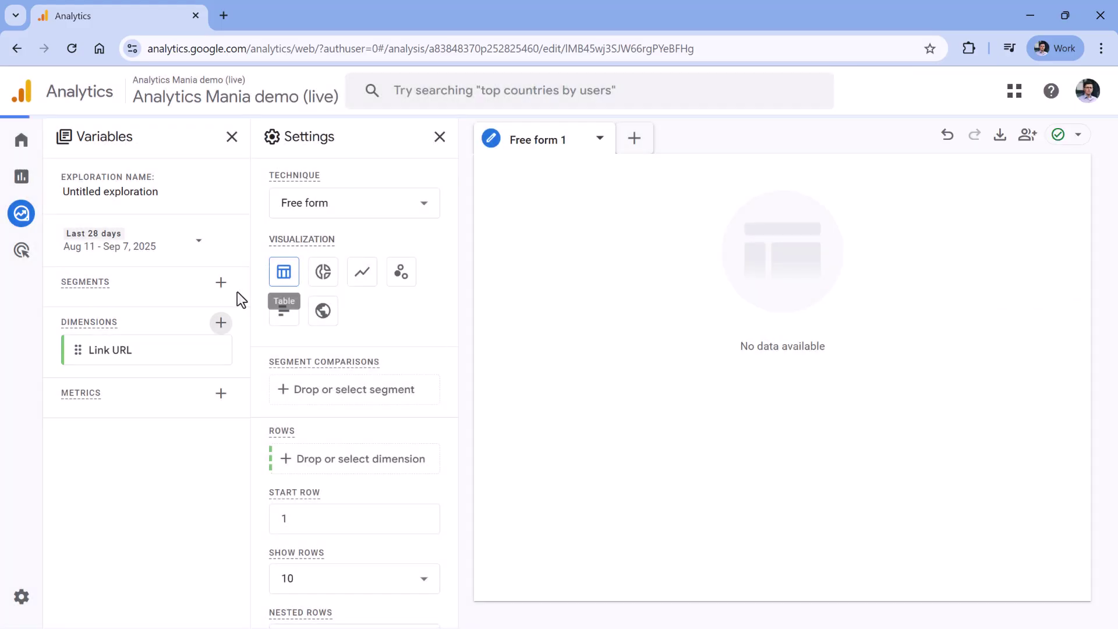
pyautogui.click(221, 322)
pyautogui.write('event name')
pyautogui.click(251, 235)
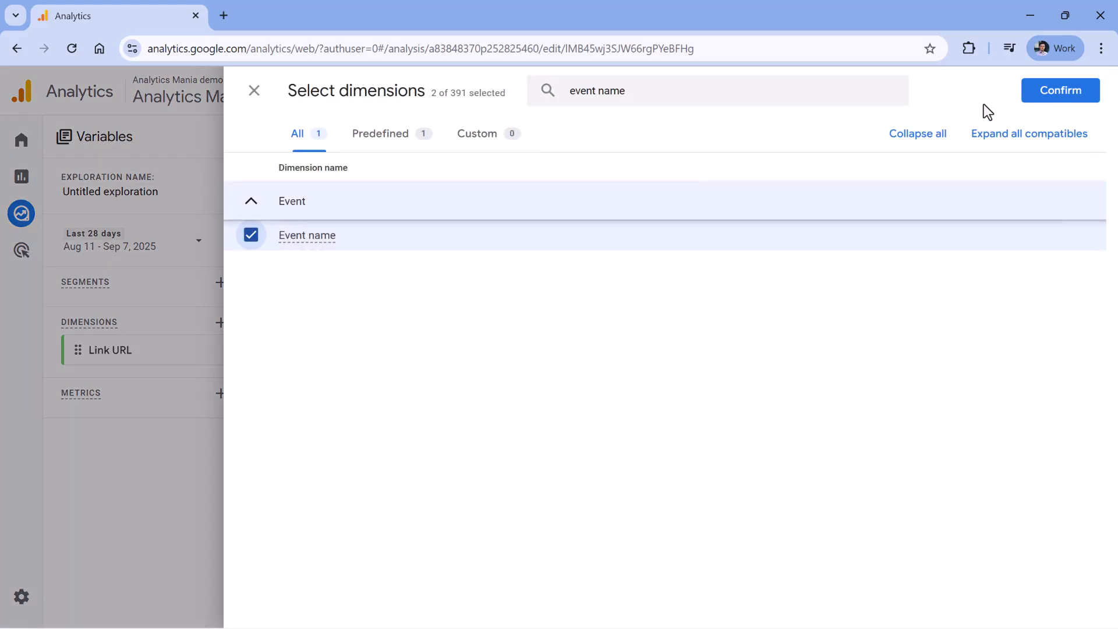
pyautogui.click(1045, 93)
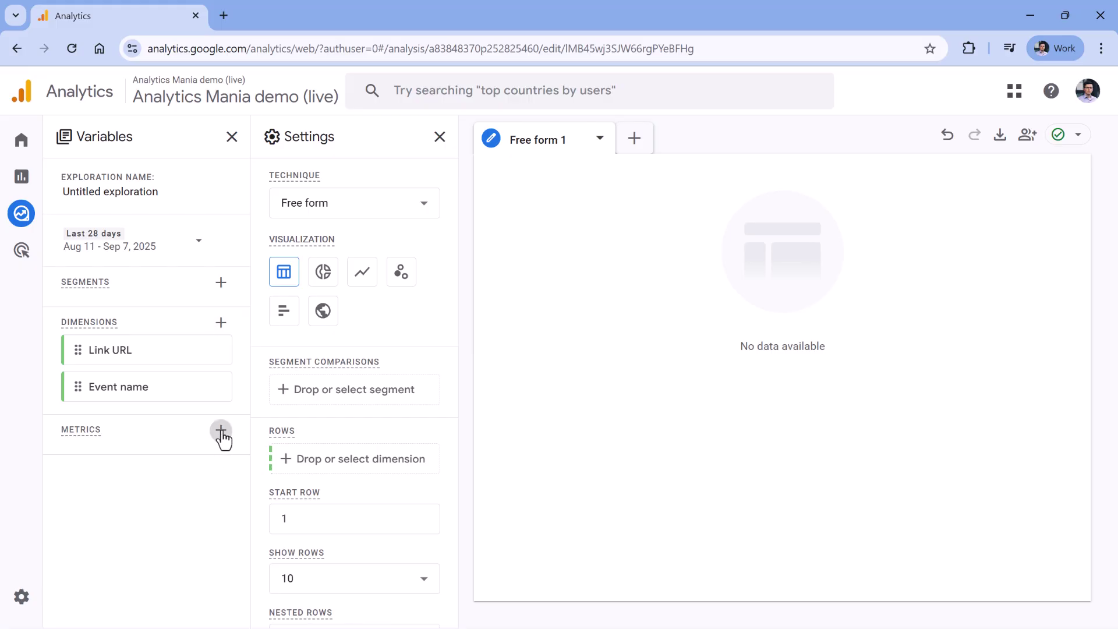
# Step: Tick the Event count and Total users metrics
pyautogui.click(221, 430)
pyautogui.click(614, 95)
pyautogui.write('event count')
pyautogui.click(251, 234)
pyautogui.tripleClick(582, 90)
pyautogui.write('total users')
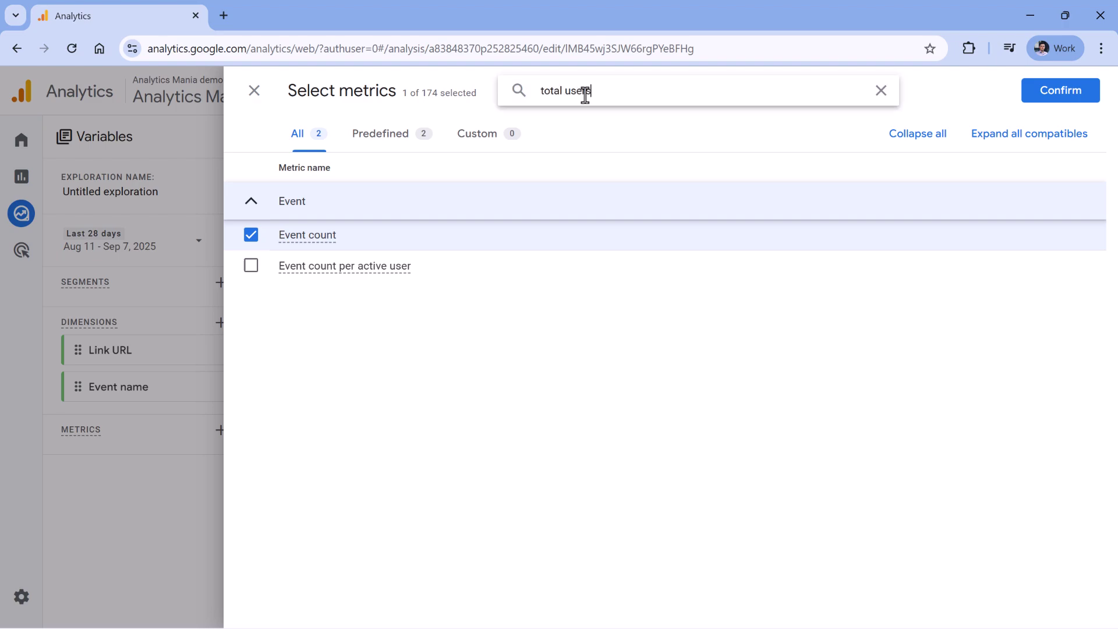
pyautogui.click(251, 236)
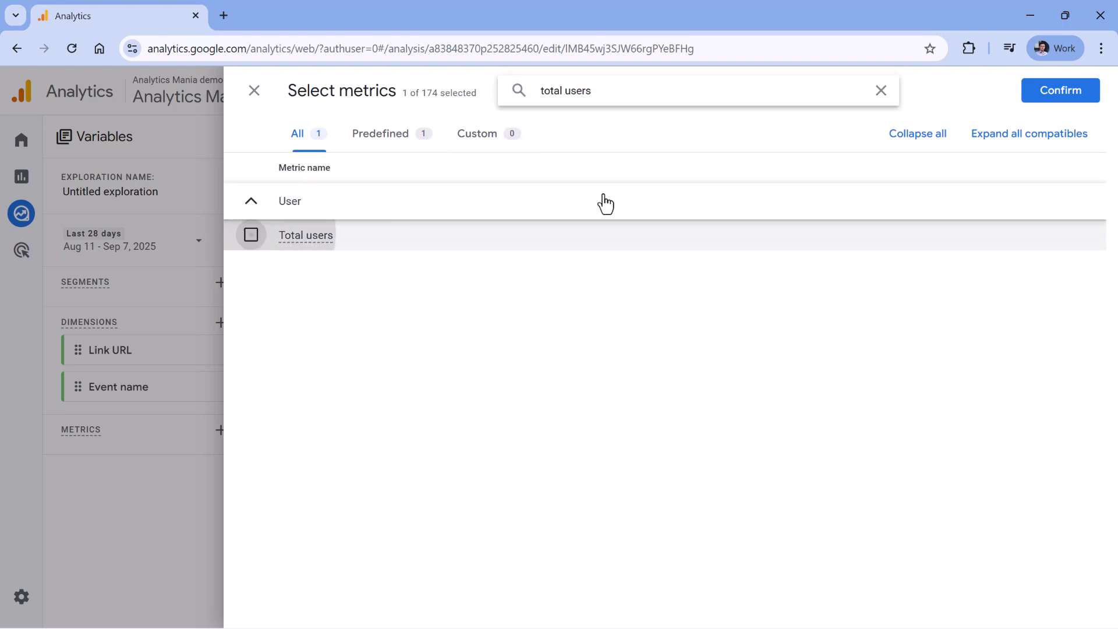
# Step: Confirm the metrics and build a table of Link URL rows with Event count and Total users values
pyautogui.click(1058, 98)
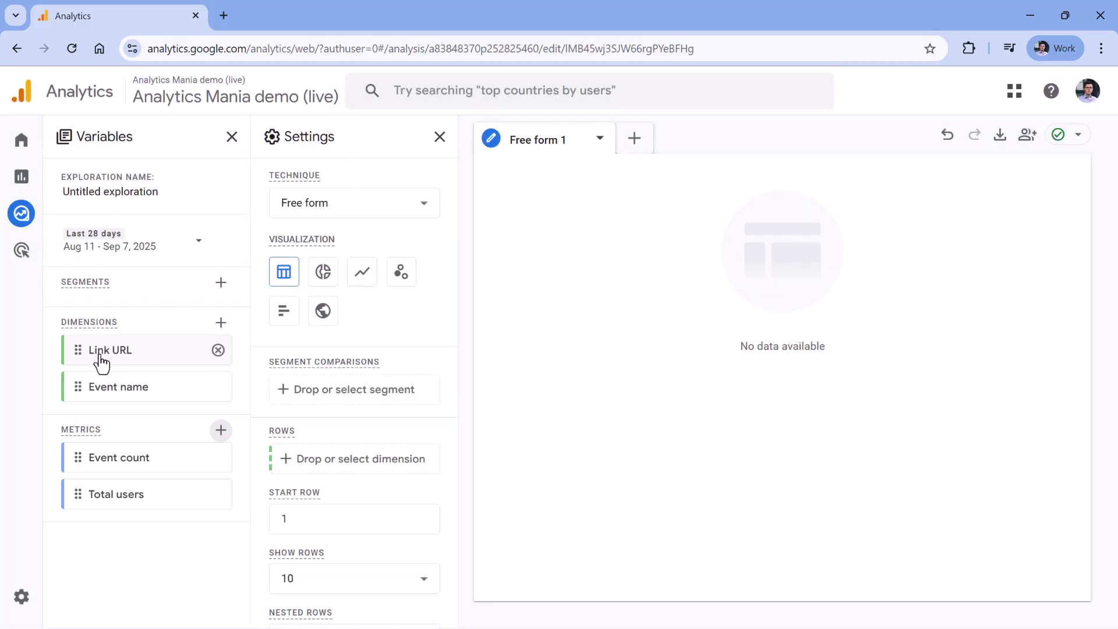
pyautogui.moveTo(76, 348); pyautogui.dragTo(135, 375)
pyautogui.doubleClick(80, 352)
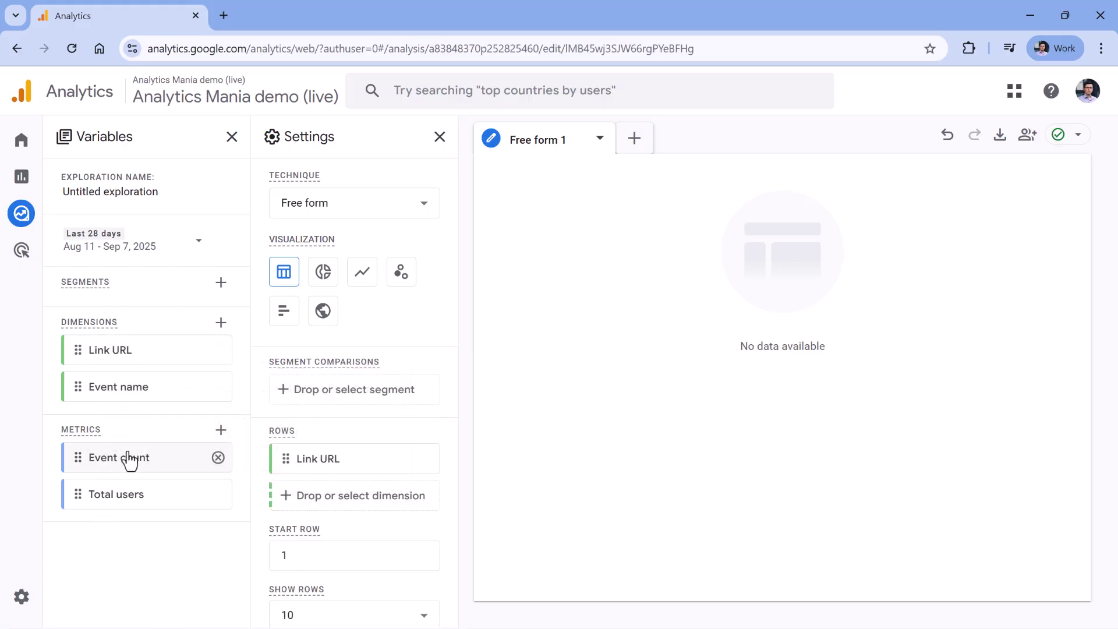
pyautogui.doubleClick(115, 466)
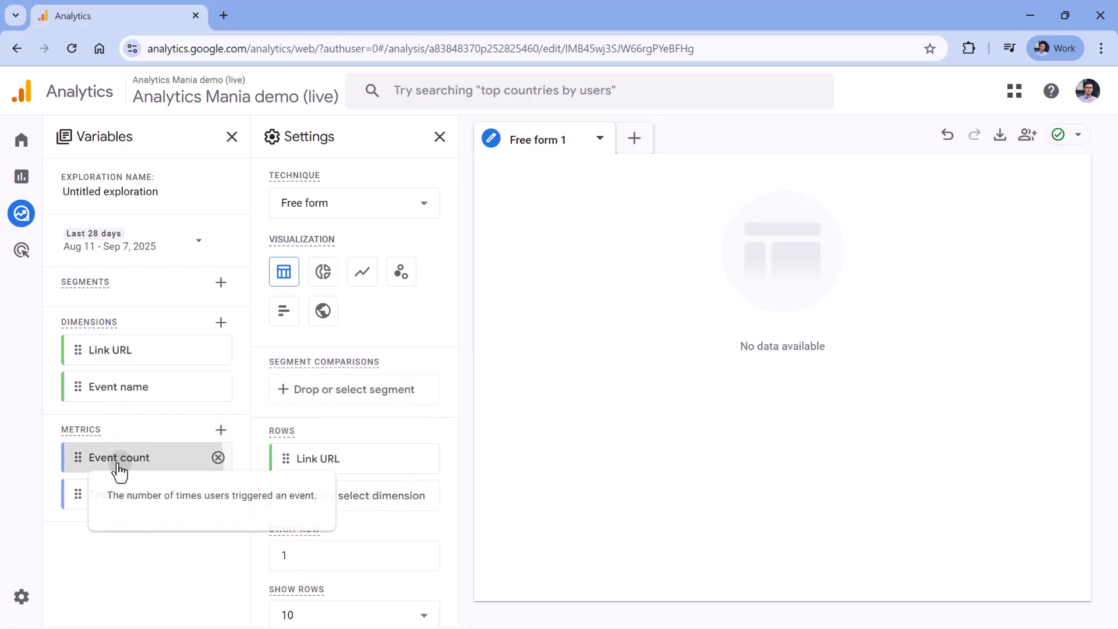
pyautogui.doubleClick(76, 494)
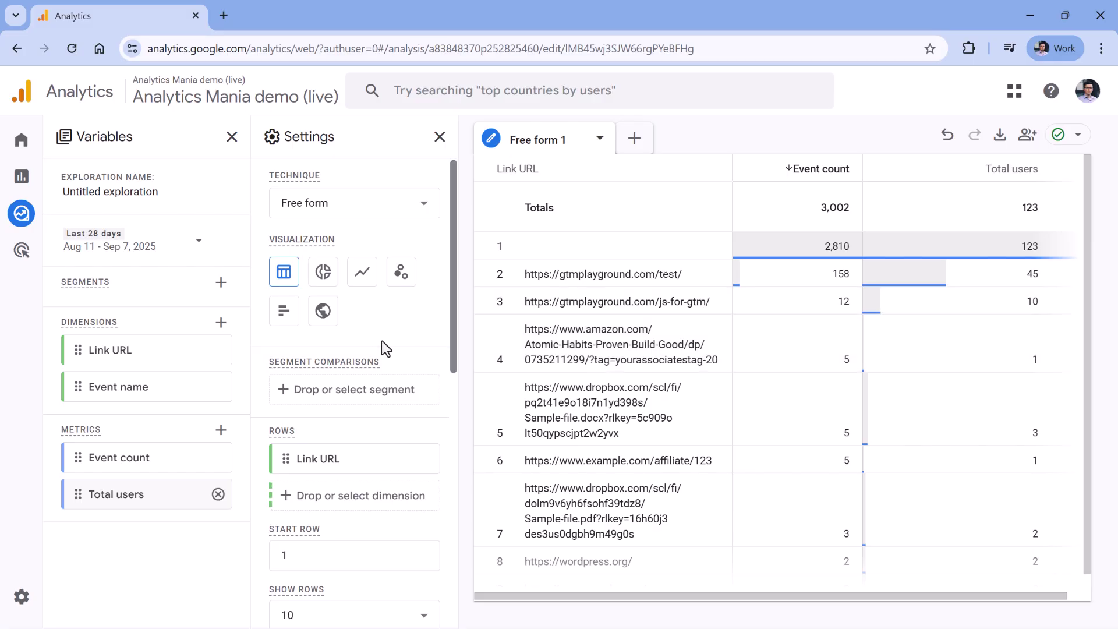
pyautogui.scroll(-9, 381, 340)
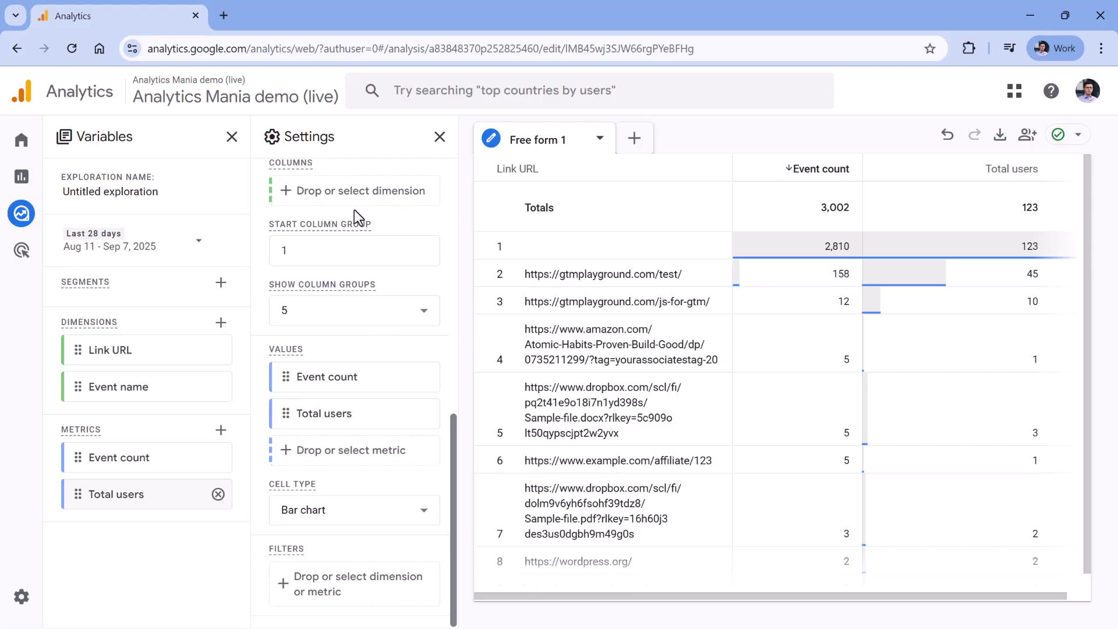
# Step: Add a filter where Event name exactly matches affiliate_link and apply it
pyautogui.scroll(3, 378, 265)
pyautogui.scroll(-3, 371, 262)
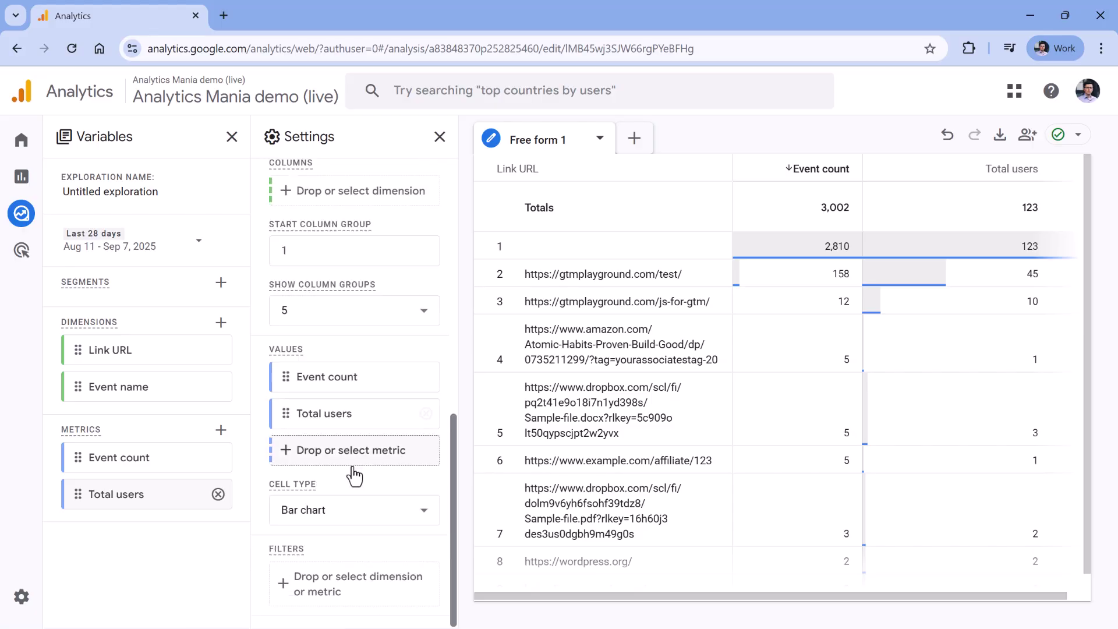
pyautogui.click(358, 584)
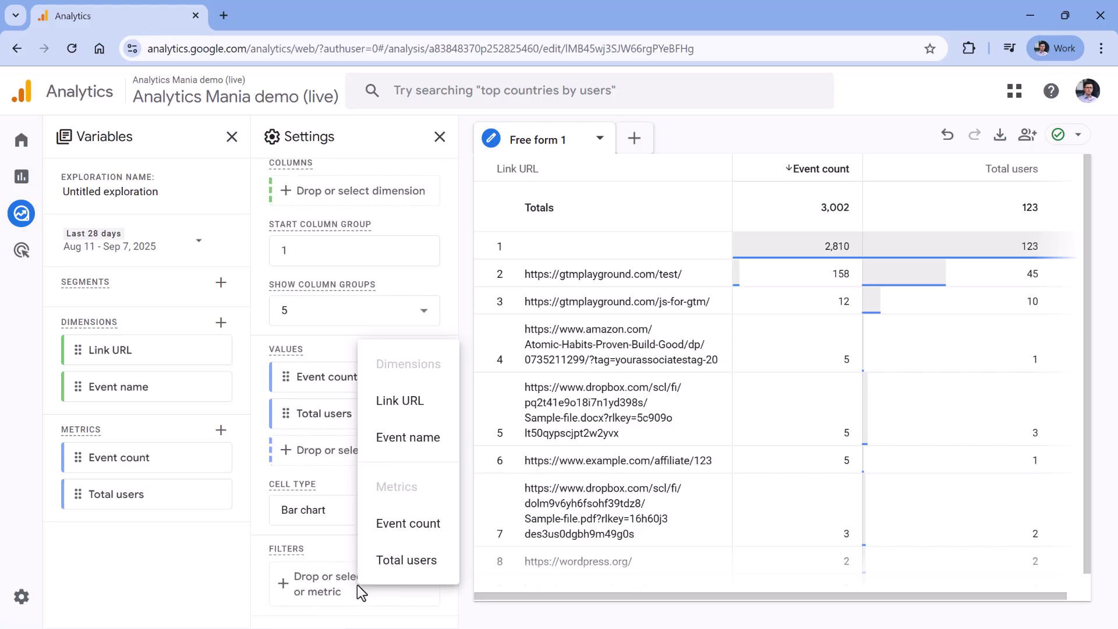
pyautogui.click(401, 448)
pyautogui.click(358, 466)
pyautogui.click(349, 250)
pyautogui.click(350, 487)
pyautogui.write('aff')
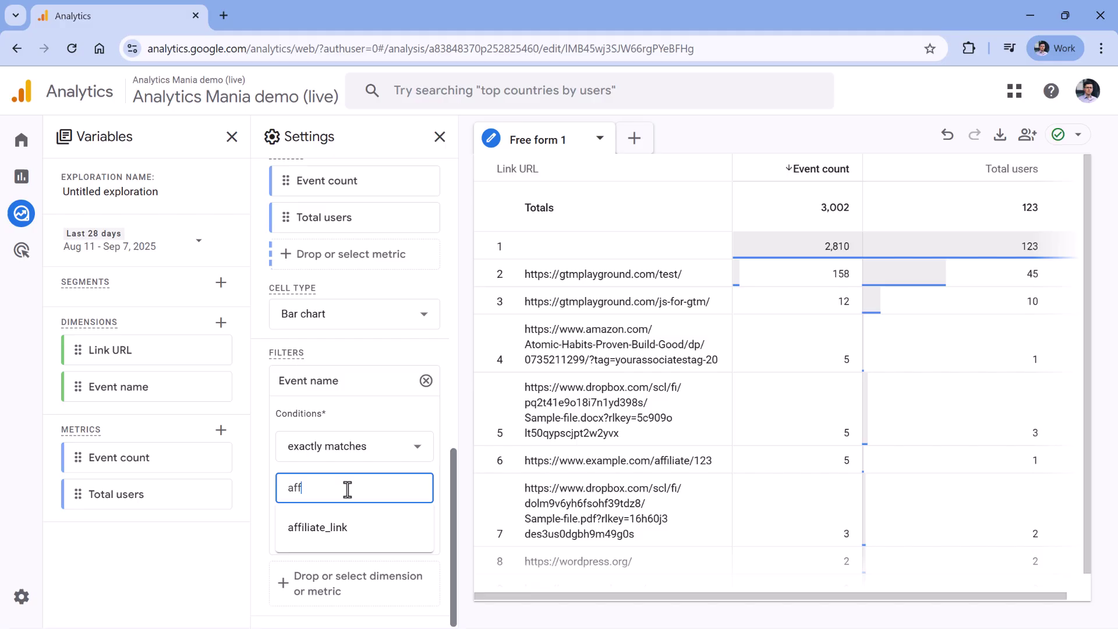
pyautogui.click(344, 529)
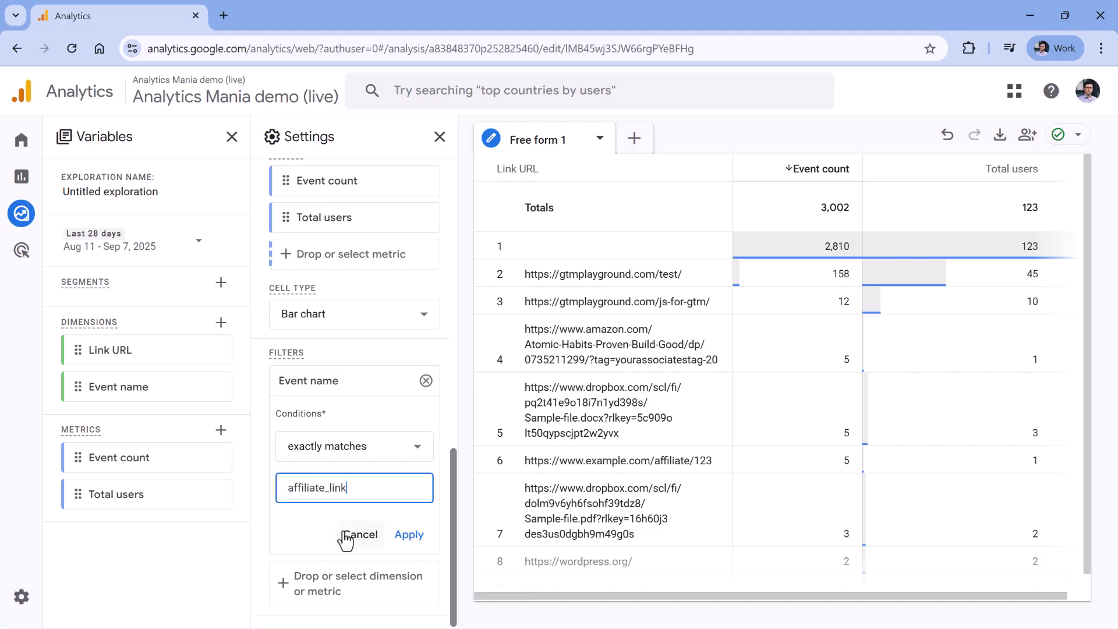
pyautogui.click(407, 538)
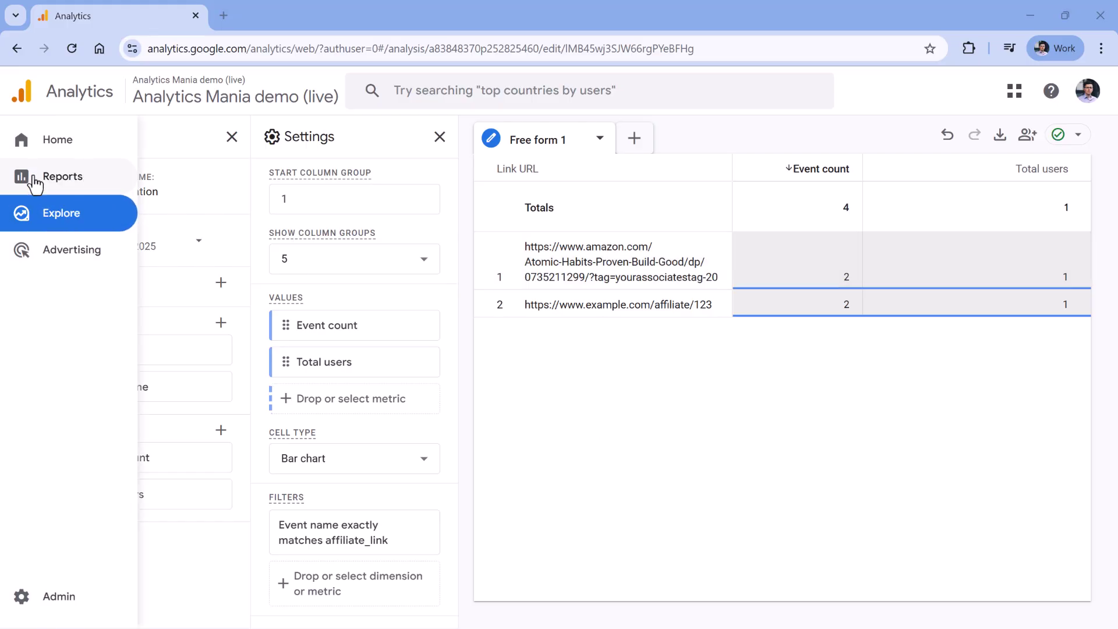
# Step: Create a new blank detail report from the Library
pyautogui.click(55, 181)
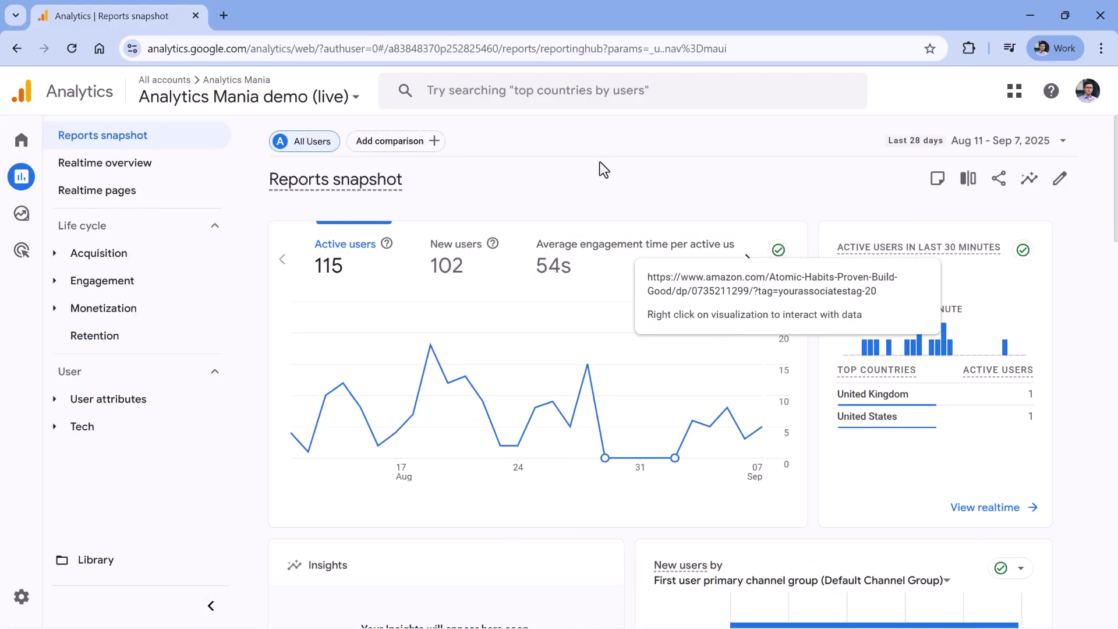
pyautogui.click(56, 282)
pyautogui.click(57, 284)
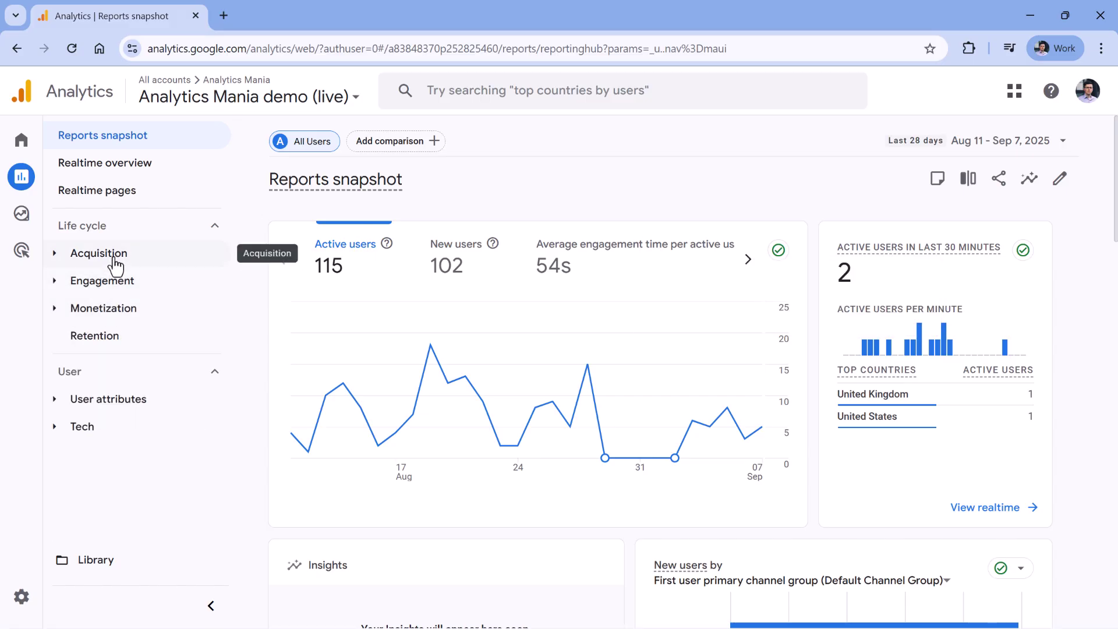
pyautogui.click(100, 561)
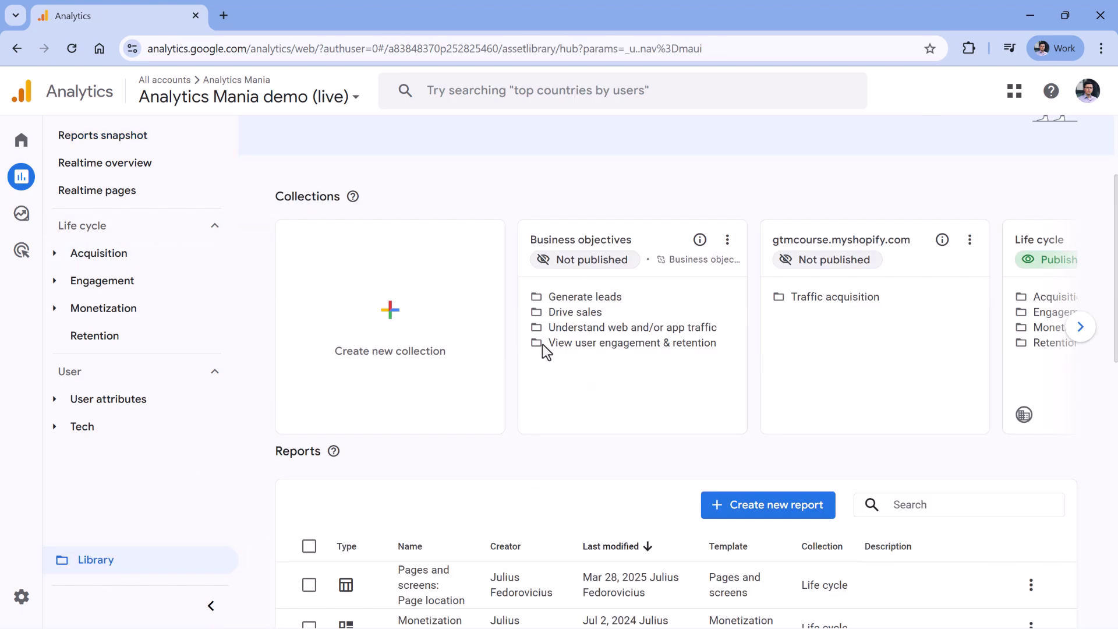
pyautogui.scroll(-3, 535, 332)
pyautogui.click(777, 310)
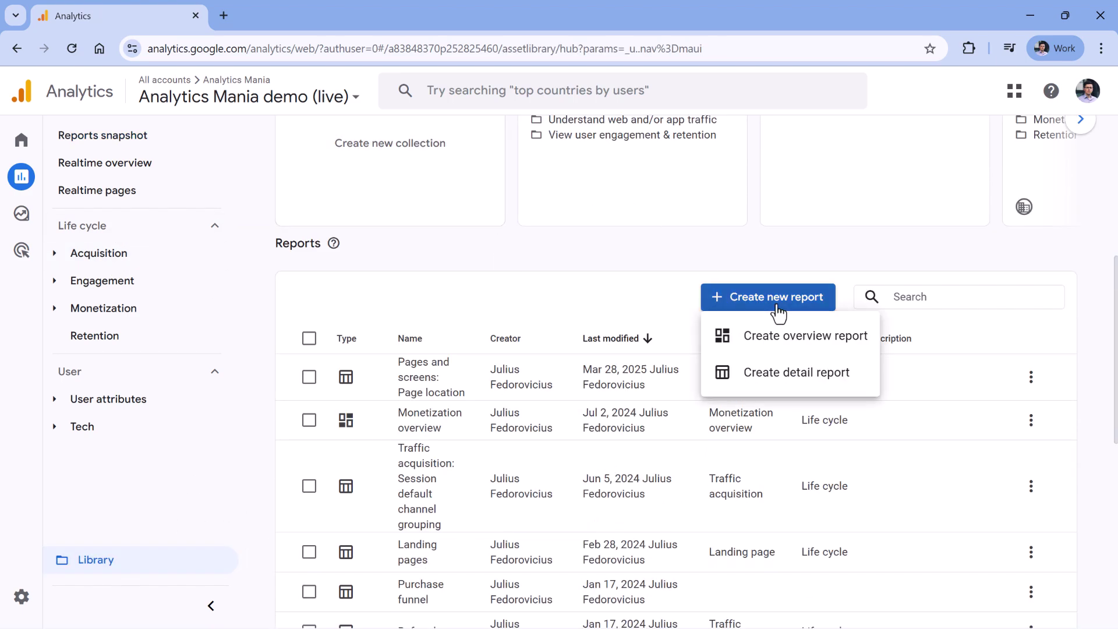
pyautogui.click(794, 384)
pyautogui.click(199, 208)
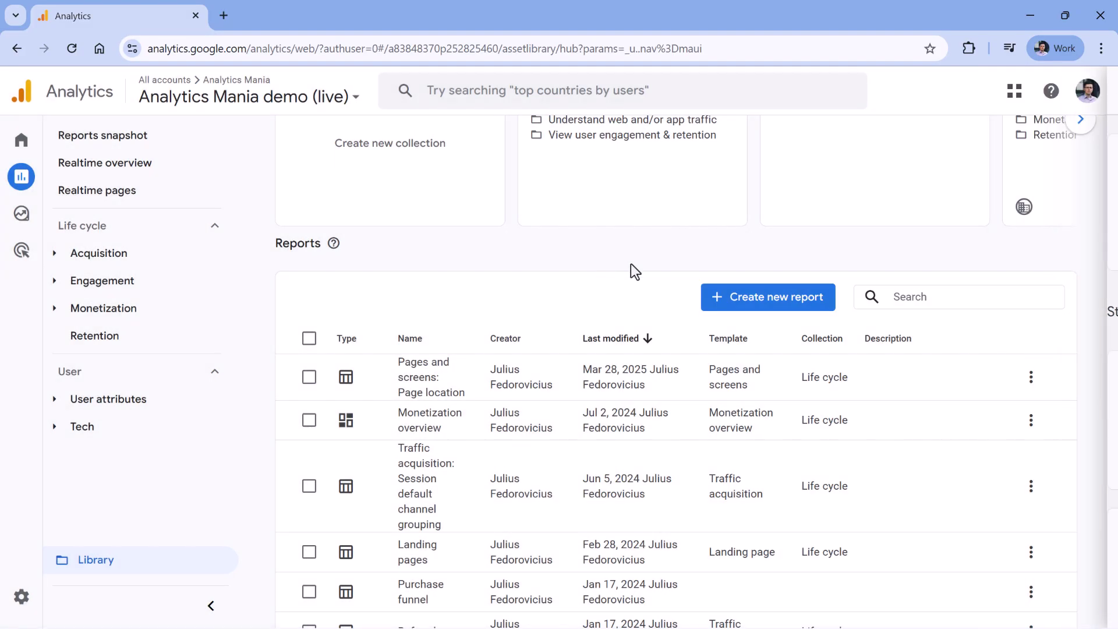
# Step: Set Link URL as the report's dimension
pyautogui.click(1012, 207)
pyautogui.click(1002, 218)
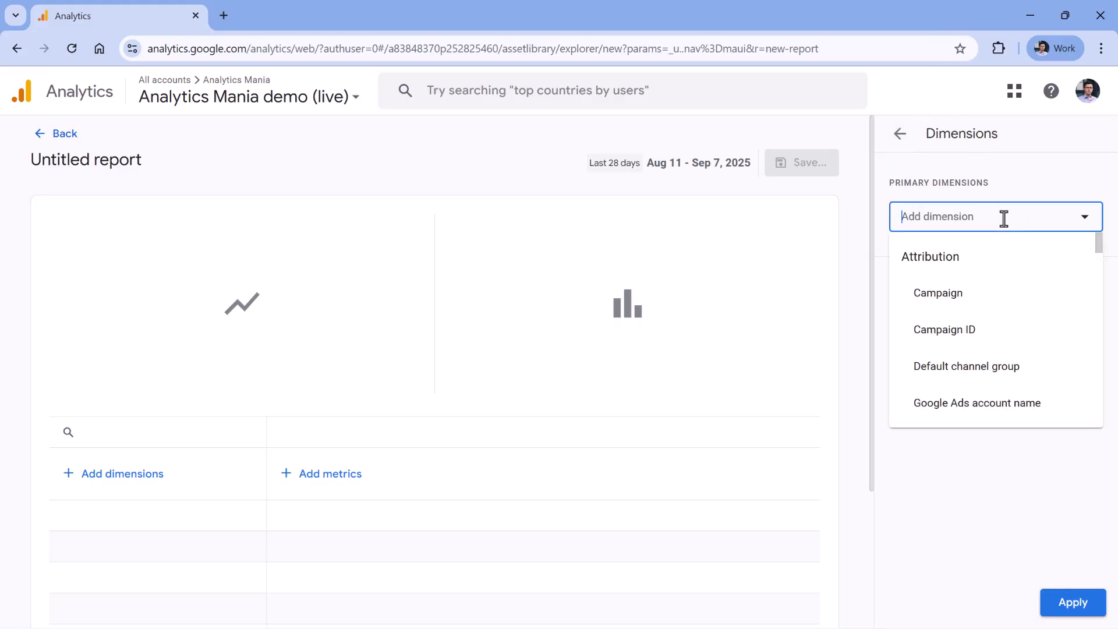
pyautogui.write('link url')
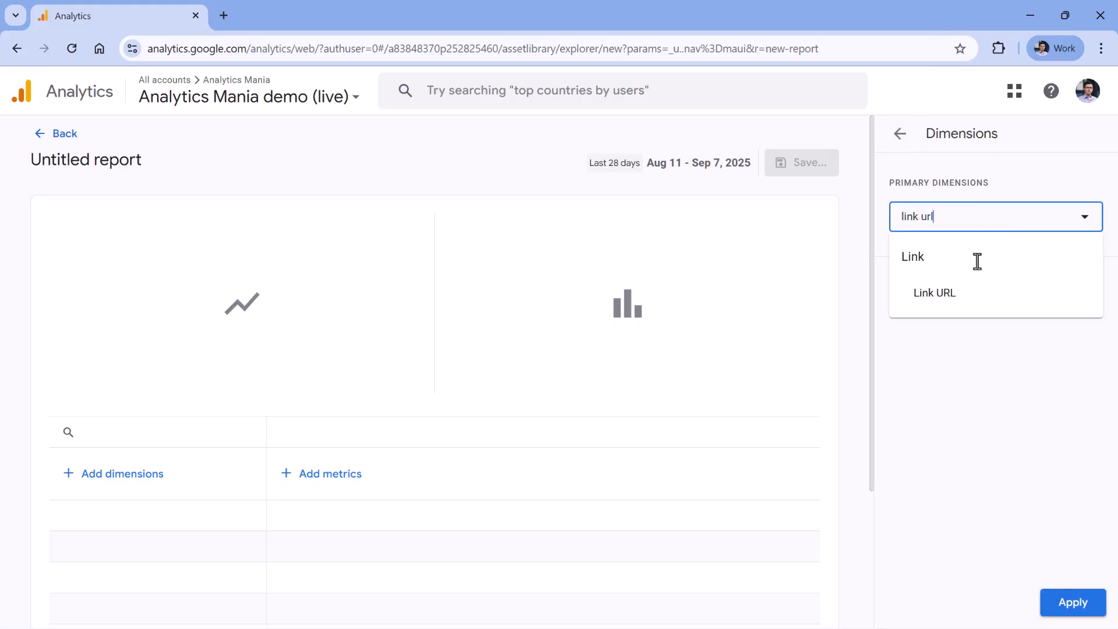
pyautogui.click(976, 289)
pyautogui.click(1073, 603)
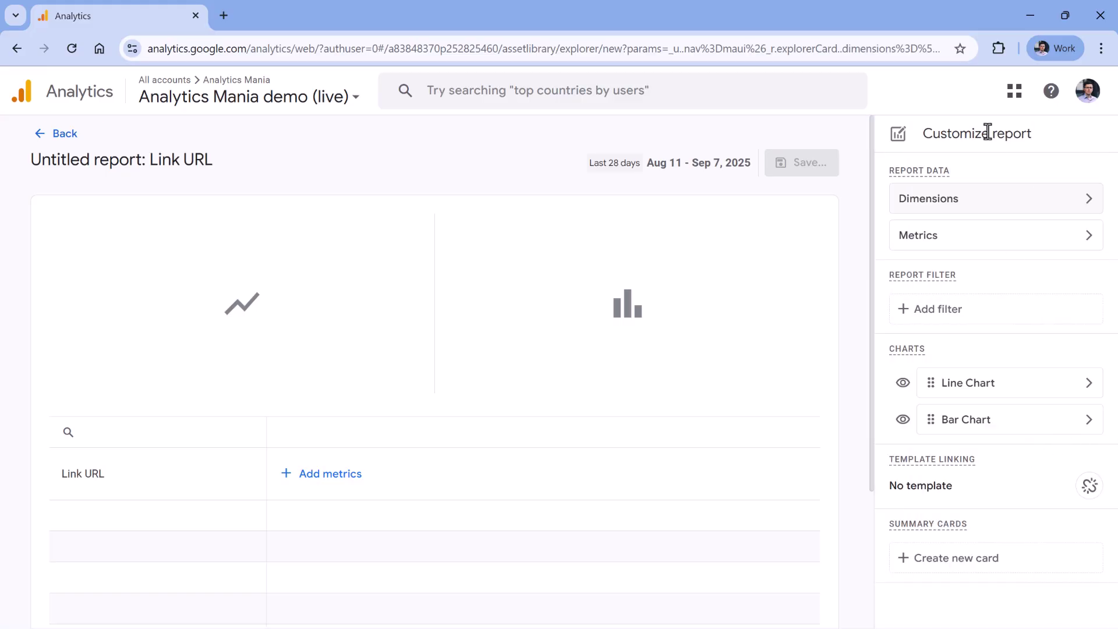
# Step: Add Event count and Total users as the report's metrics
pyautogui.click(1001, 238)
pyautogui.click(950, 216)
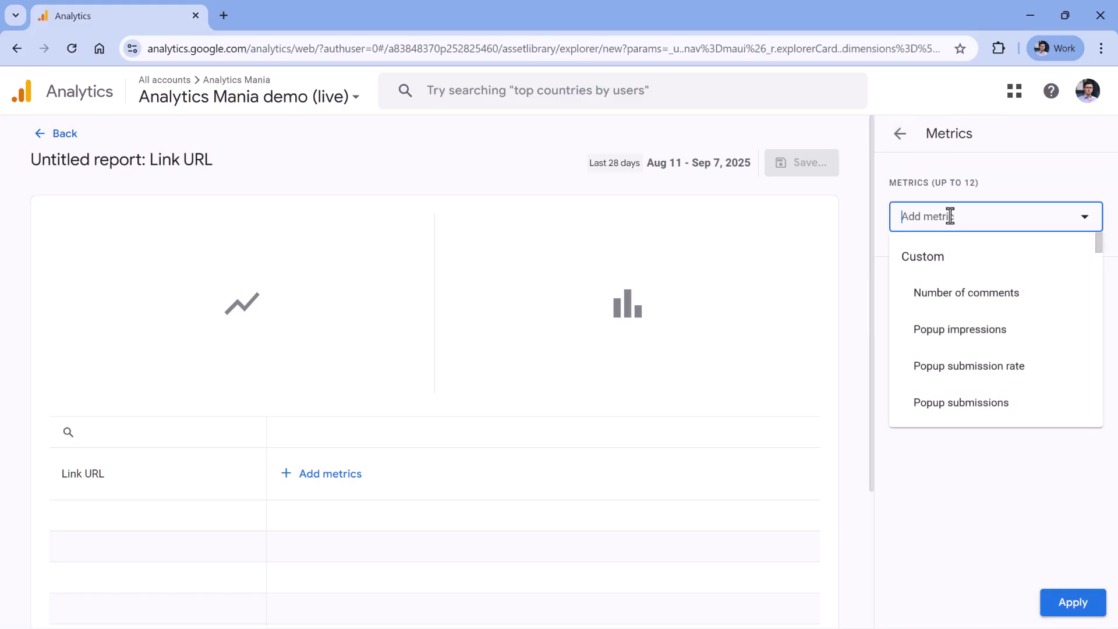
pyautogui.write('event count')
pyautogui.press('Return')
pyautogui.write('total u')
pyautogui.press('Return')
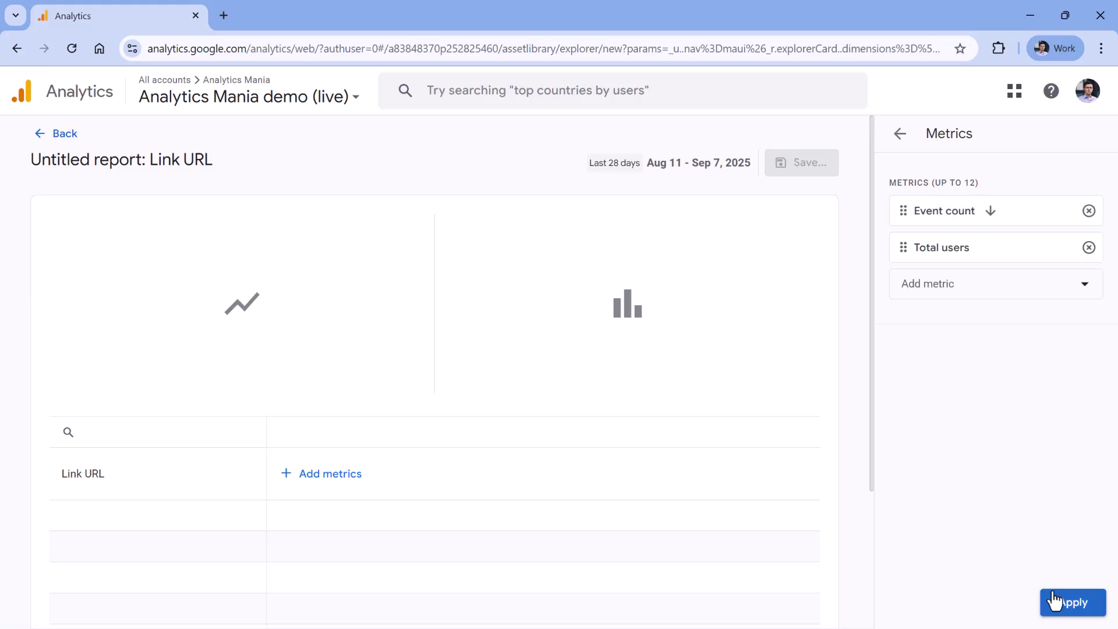
pyautogui.click(1060, 601)
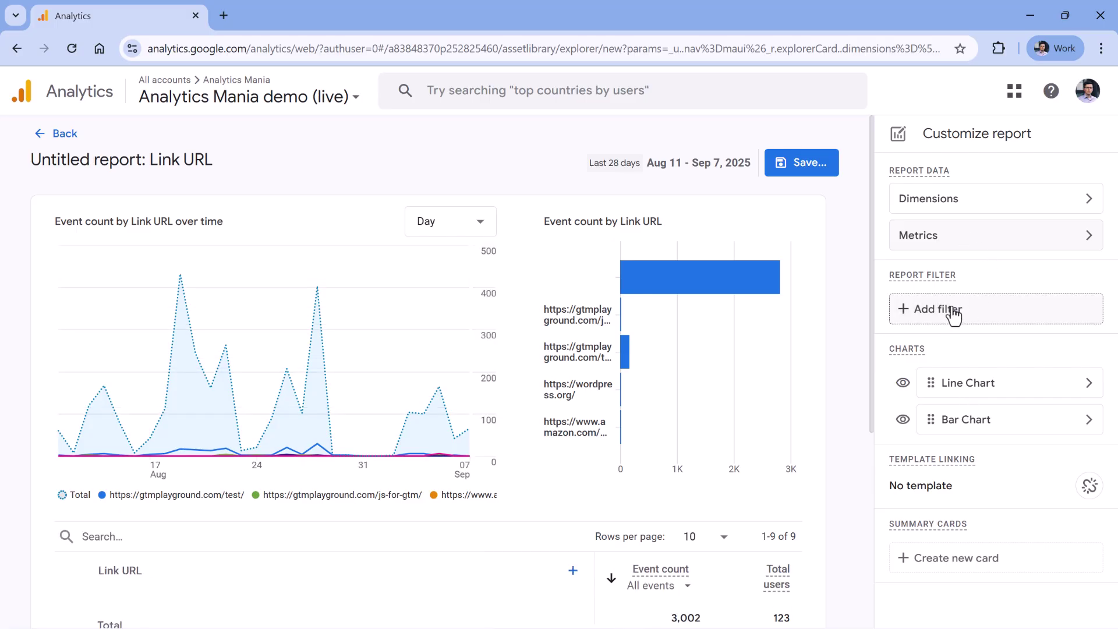
# Step: Filter the report to Event name exactly matching affiliate_link
pyautogui.click(949, 311)
pyautogui.click(975, 244)
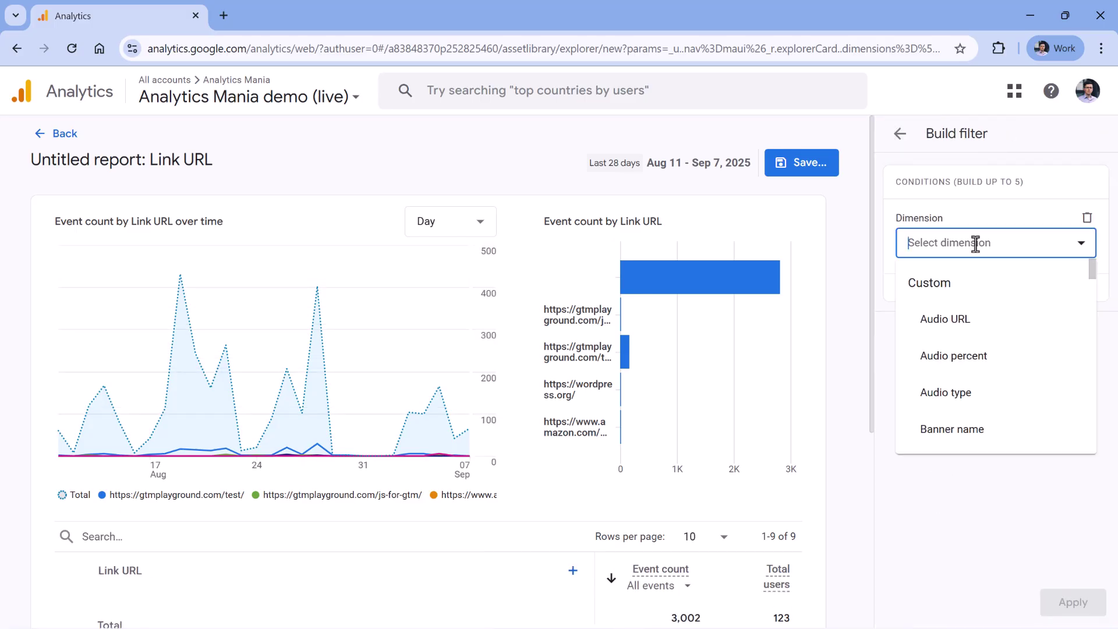
pyautogui.write('event')
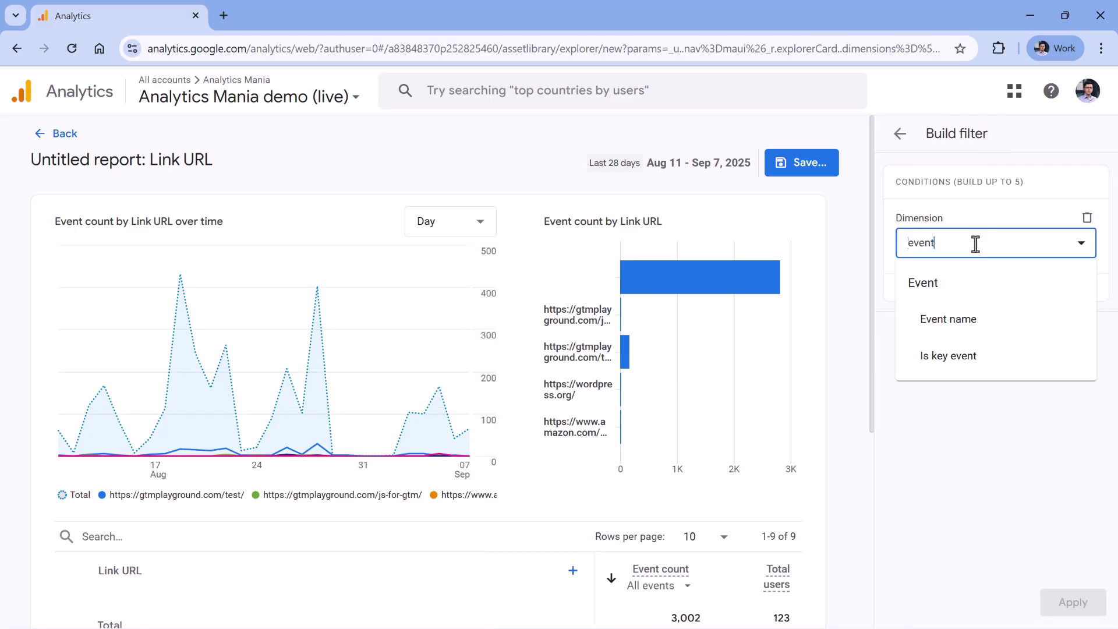
pyautogui.click(968, 319)
pyautogui.click(960, 344)
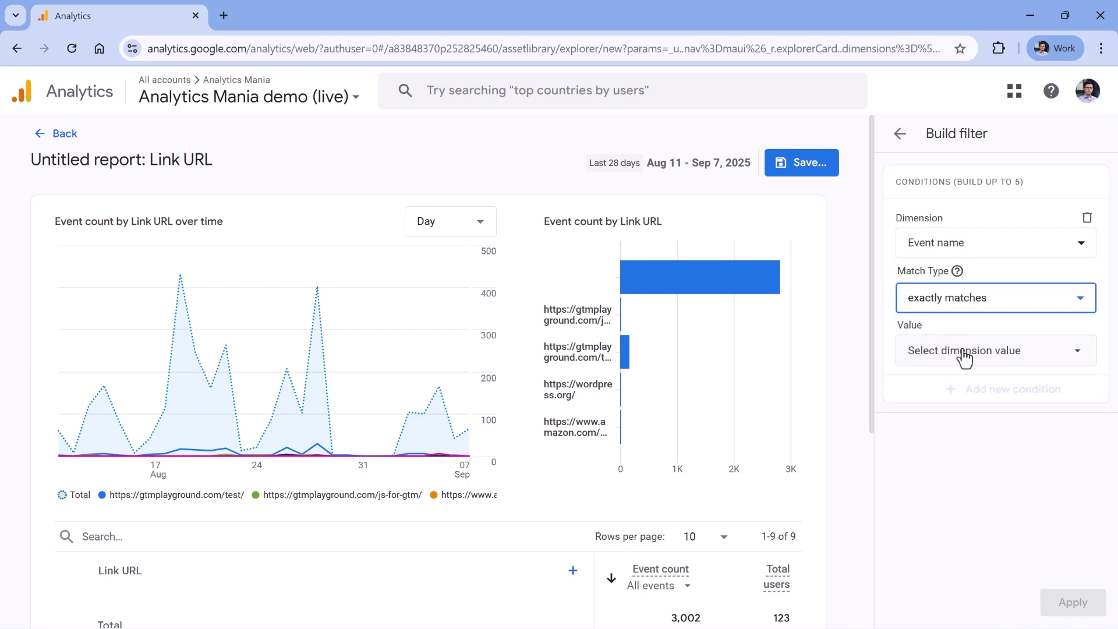
pyautogui.click(964, 352)
pyautogui.write('aff')
pyautogui.click(930, 420)
pyautogui.click(996, 502)
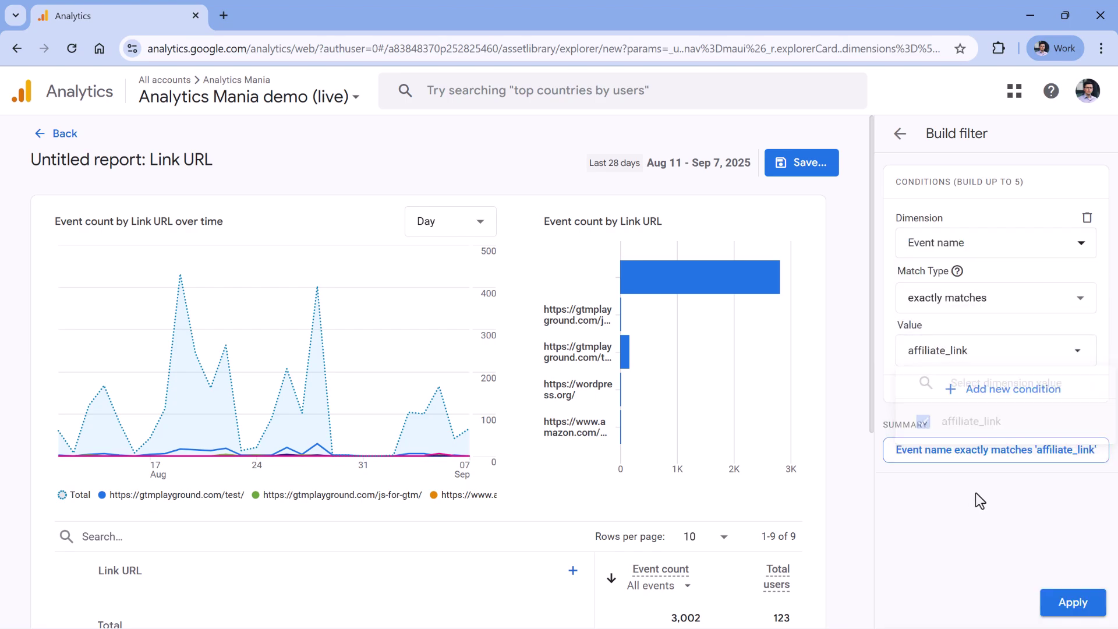
pyautogui.click(1072, 603)
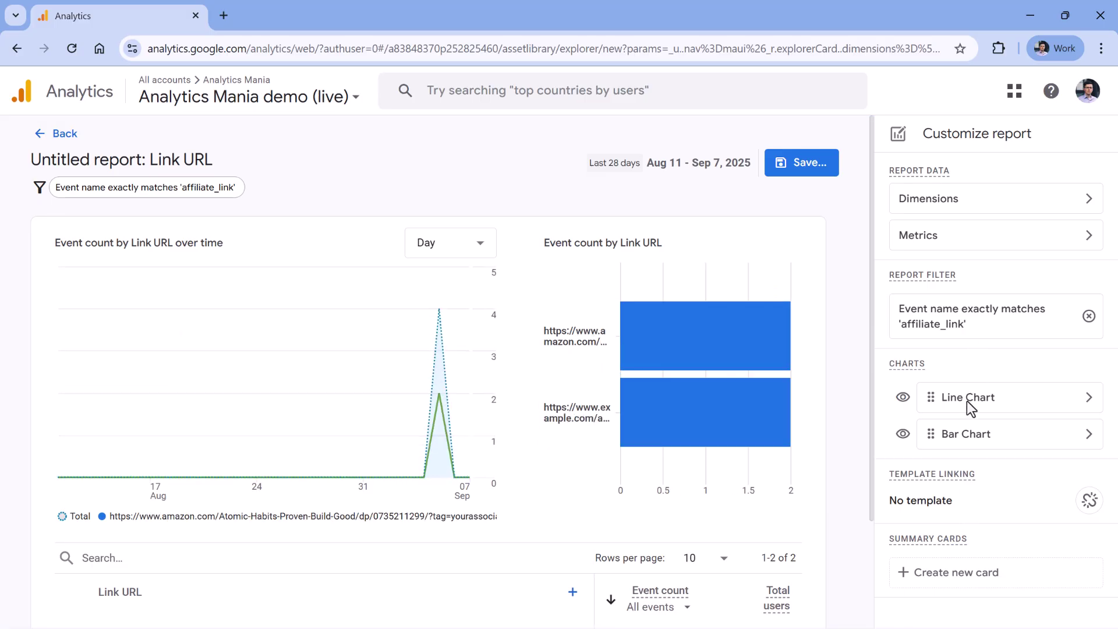
# Step: Hide the bar chart so only the line chart remains
pyautogui.click(903, 436)
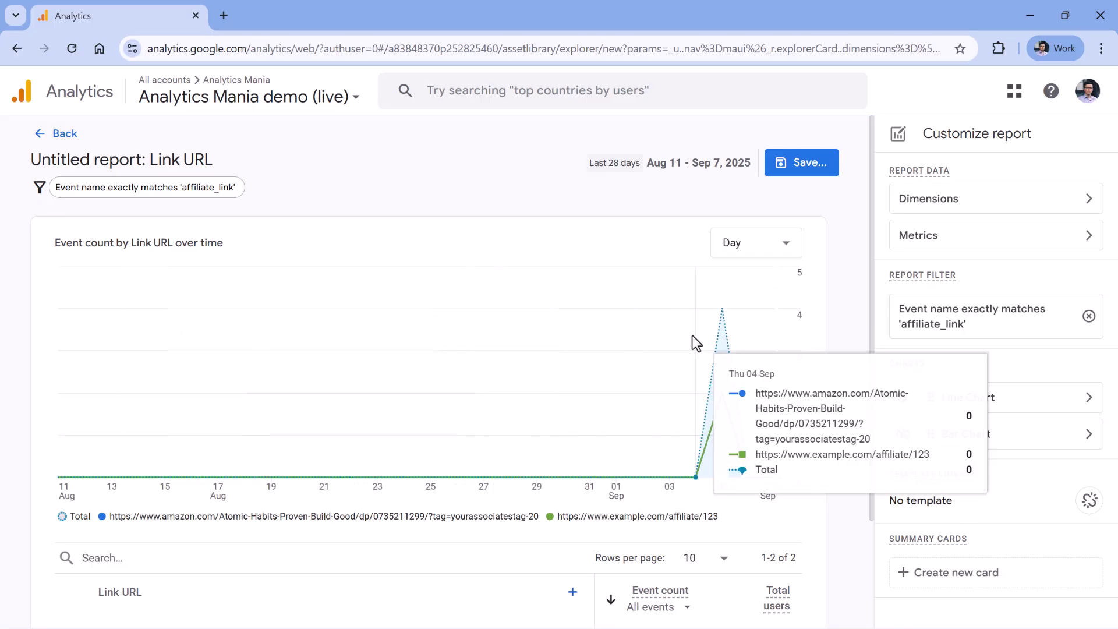
pyautogui.scroll(-2, 687, 326)
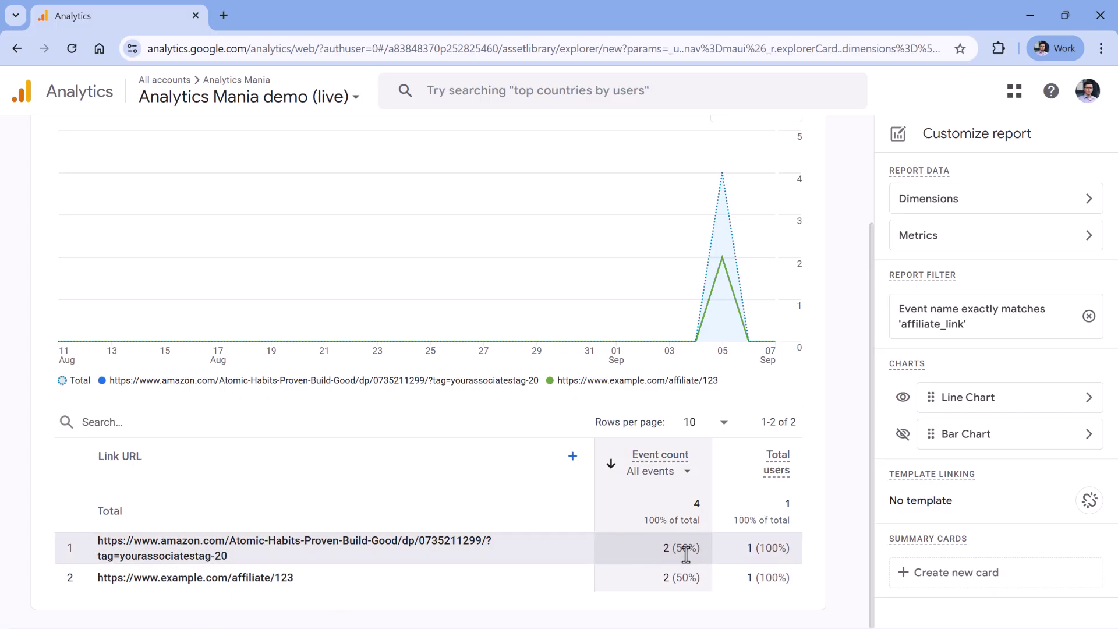
pyautogui.scroll(1, 641, 466)
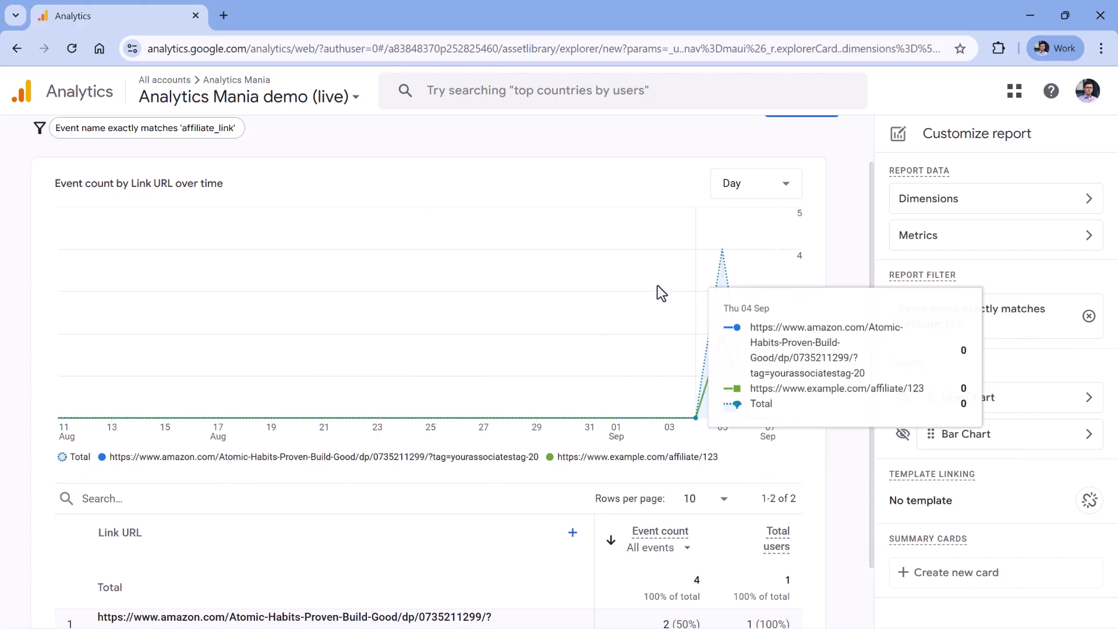
# Step: Save the detail report as a new report named 'Affiliate links'
pyautogui.scroll(1, 576, 337)
pyautogui.click(804, 168)
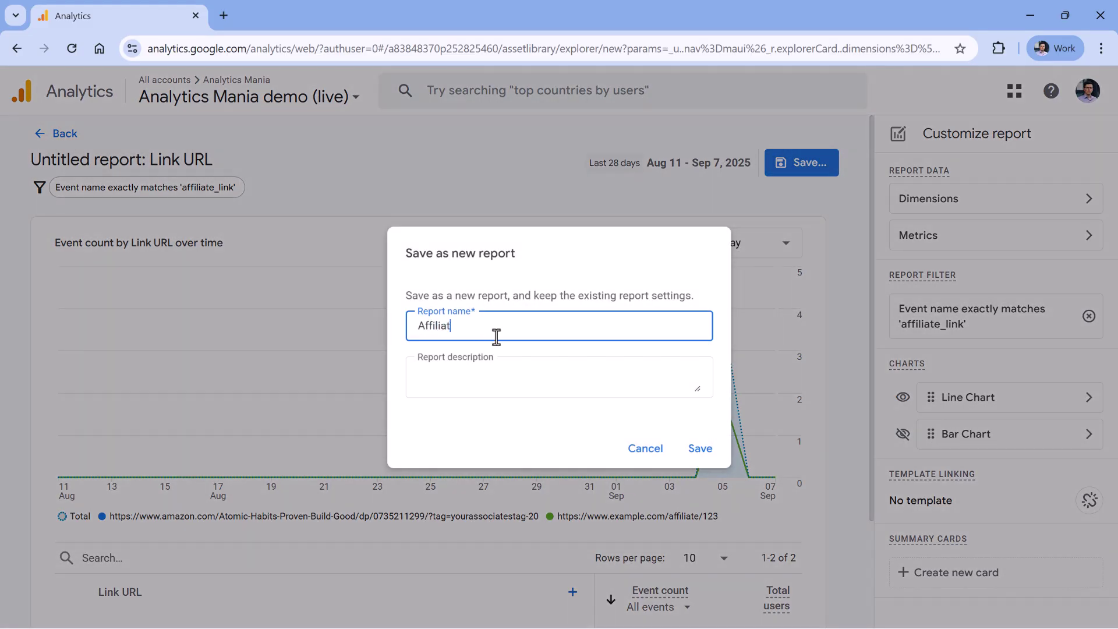
pyautogui.click(699, 447)
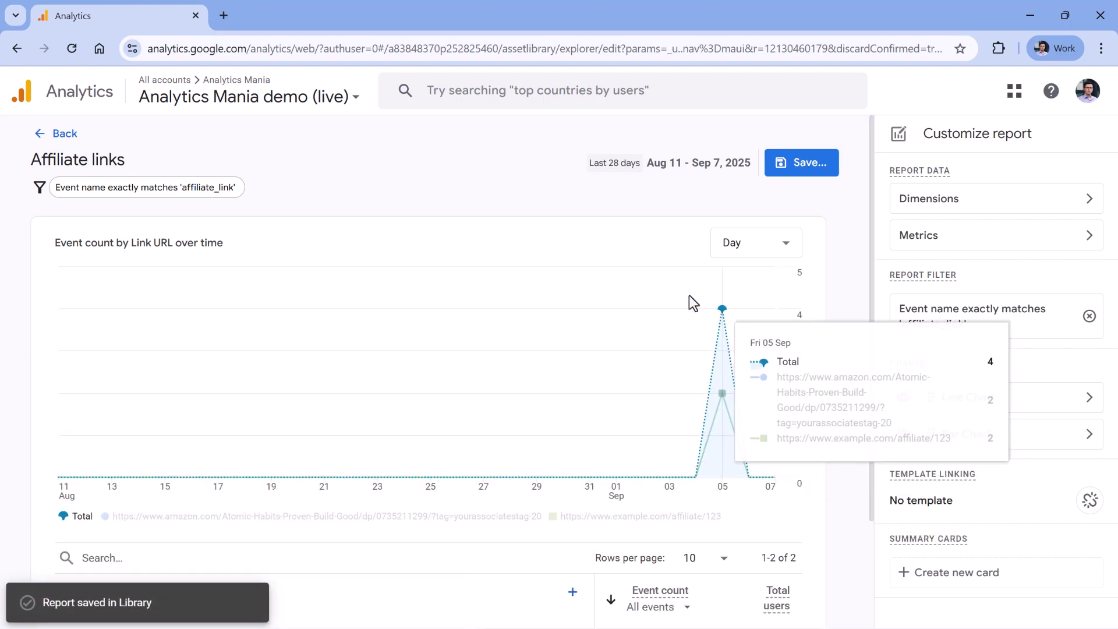
# Step: Return to the Library and scroll the Collections carousel right to reveal more collections
pyautogui.click(52, 137)
pyautogui.scroll(-4, 338, 273)
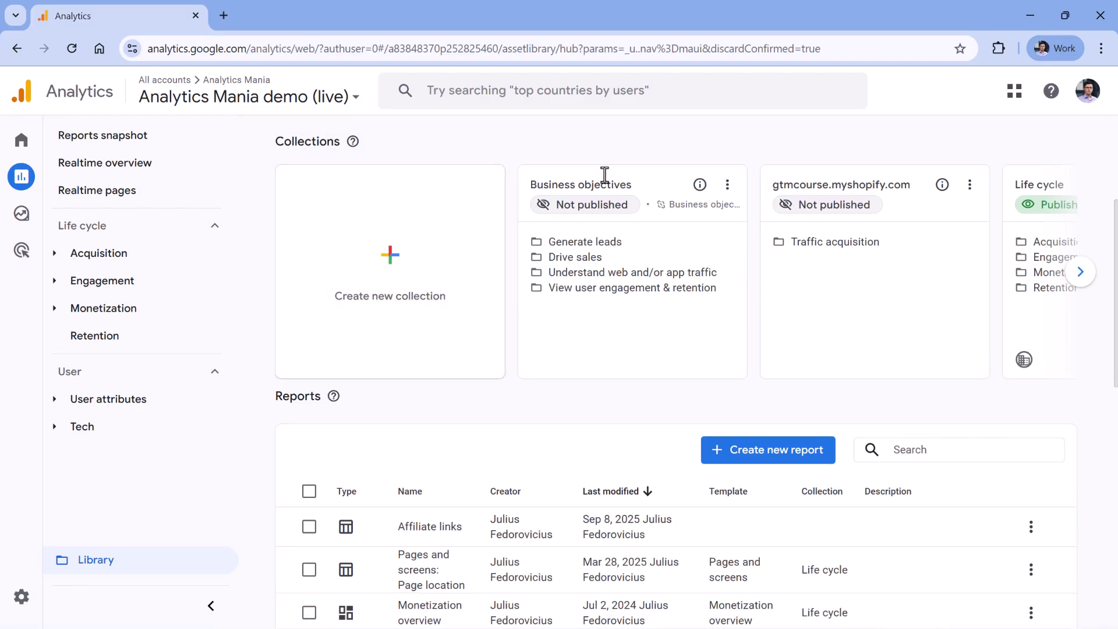
pyautogui.scroll(1, 723, 292)
pyautogui.click(1080, 348)
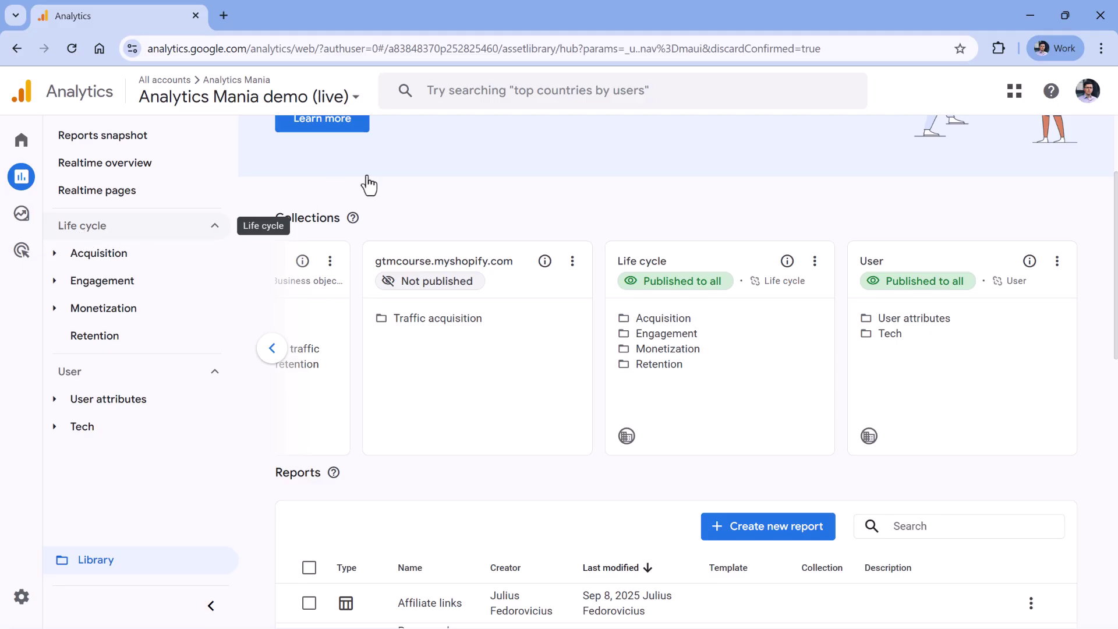
# Step: Open the Life cycle collection in the collection editor
pyautogui.click(815, 261)
pyautogui.click(864, 343)
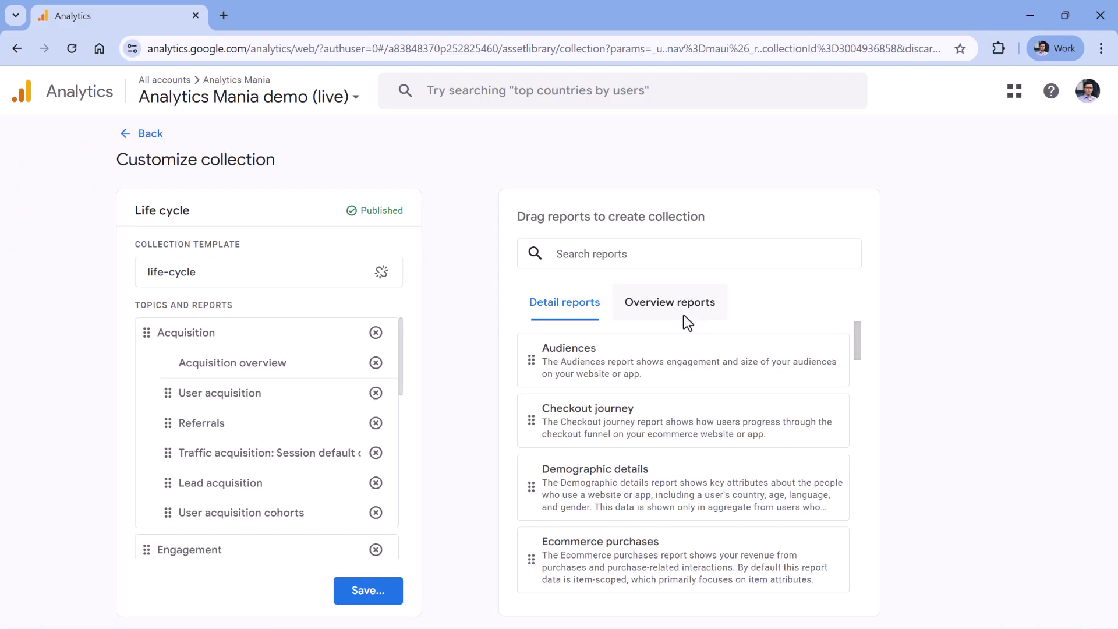
pyautogui.scroll(-2, 312, 350)
pyautogui.scroll(2, 337, 349)
pyautogui.scroll(-2, 370, 365)
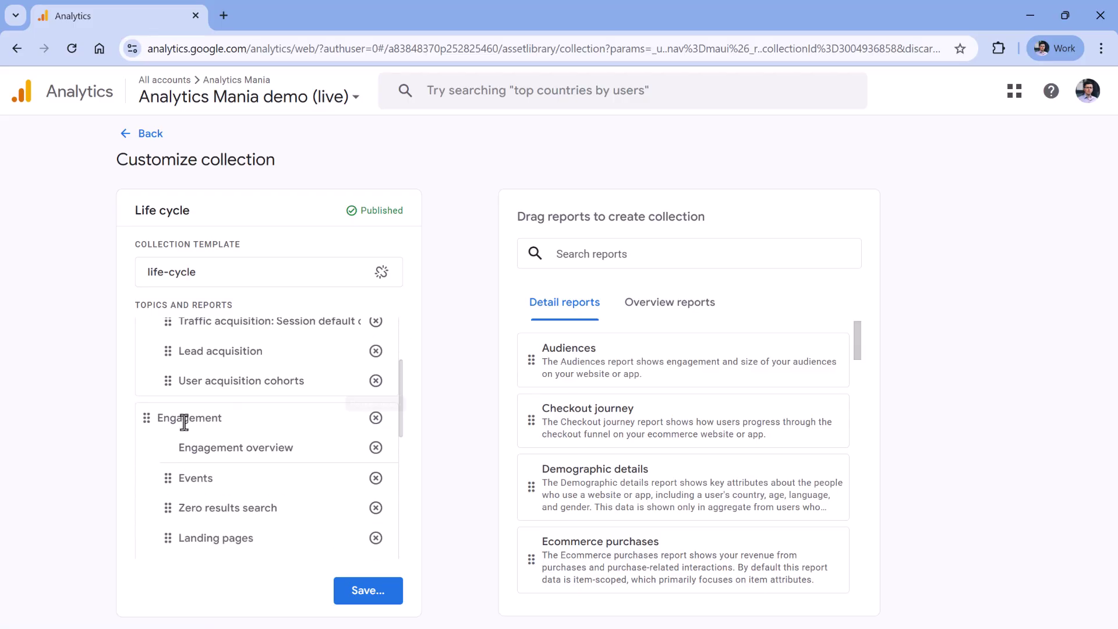
pyautogui.moveTo(402, 377)
pyautogui.mouseDown()
pyautogui.moveTo(402, 501)
pyautogui.moveTo(393, 375)
pyautogui.mouseUp()
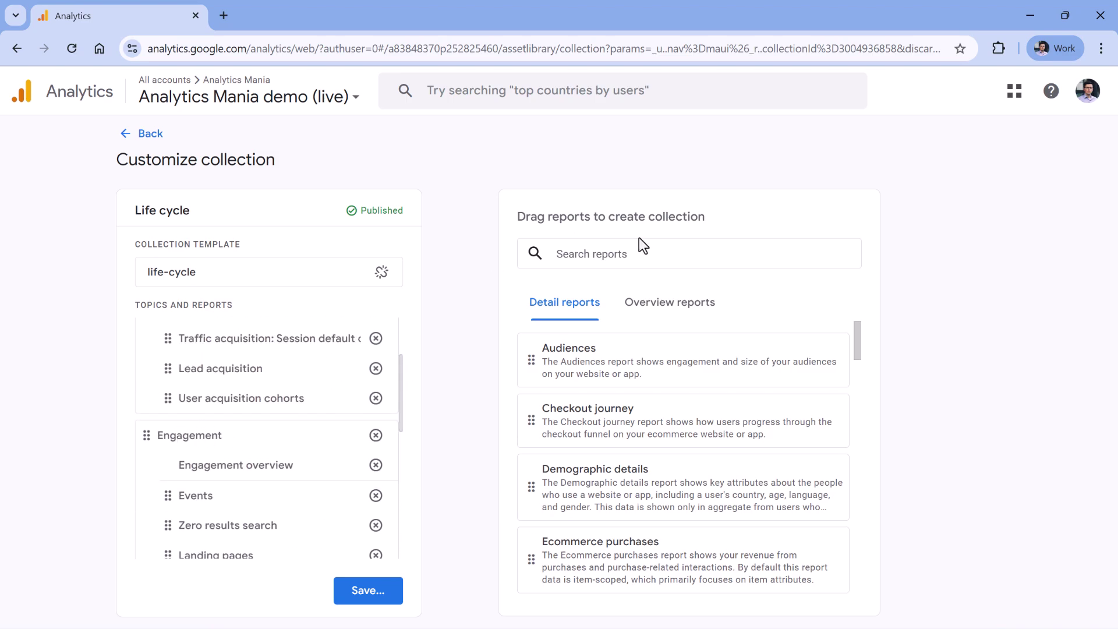
# Step: Search 'aff', place Affiliate links under Engagement after Events, and save the current collection
pyautogui.click(619, 256)
pyautogui.write('aff')
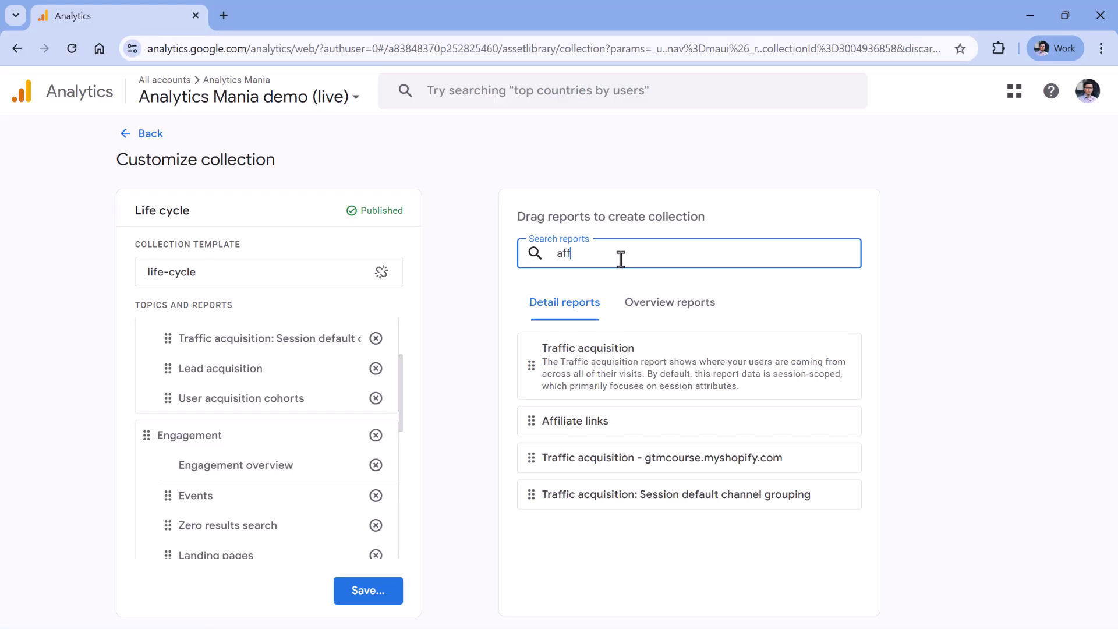
pyautogui.moveTo(540, 414); pyautogui.dragTo(178, 537)
pyautogui.scroll(-2, 320, 500)
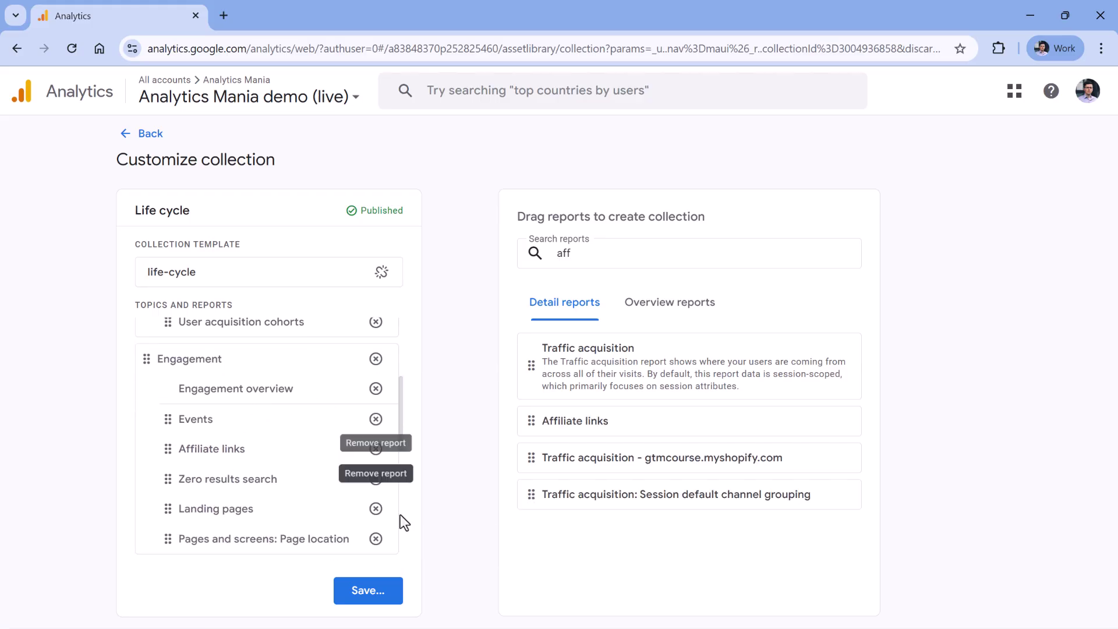
pyautogui.click(368, 590)
pyautogui.click(453, 519)
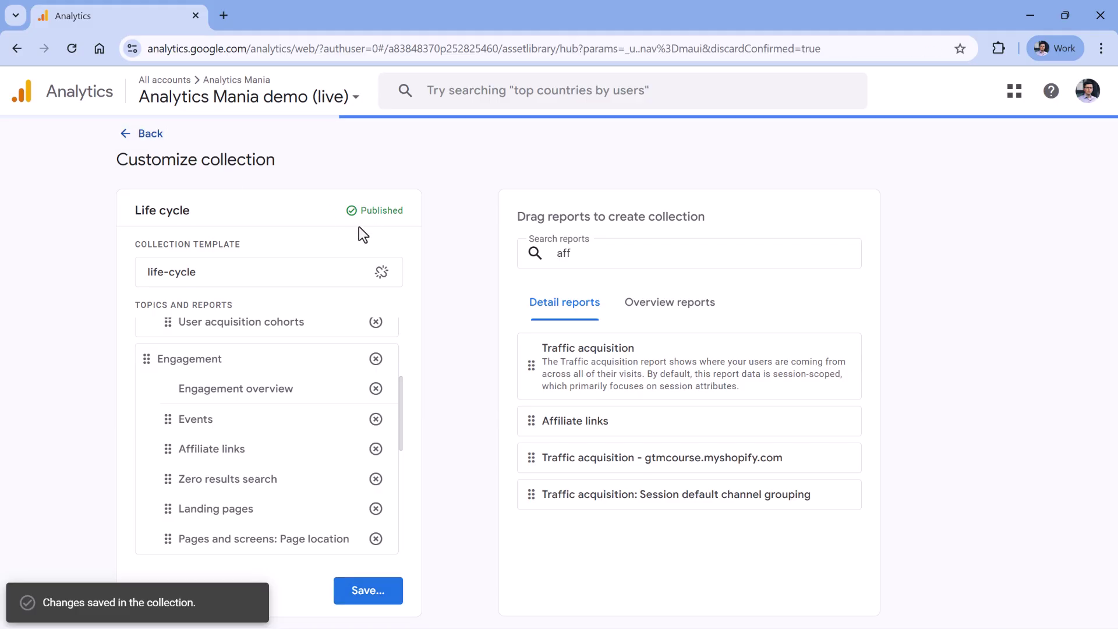
pyautogui.click(138, 135)
# Step: Open Affiliate links under Life cycle > Engagement, showing the amazon.com and example.com URLs
pyautogui.click(56, 282)
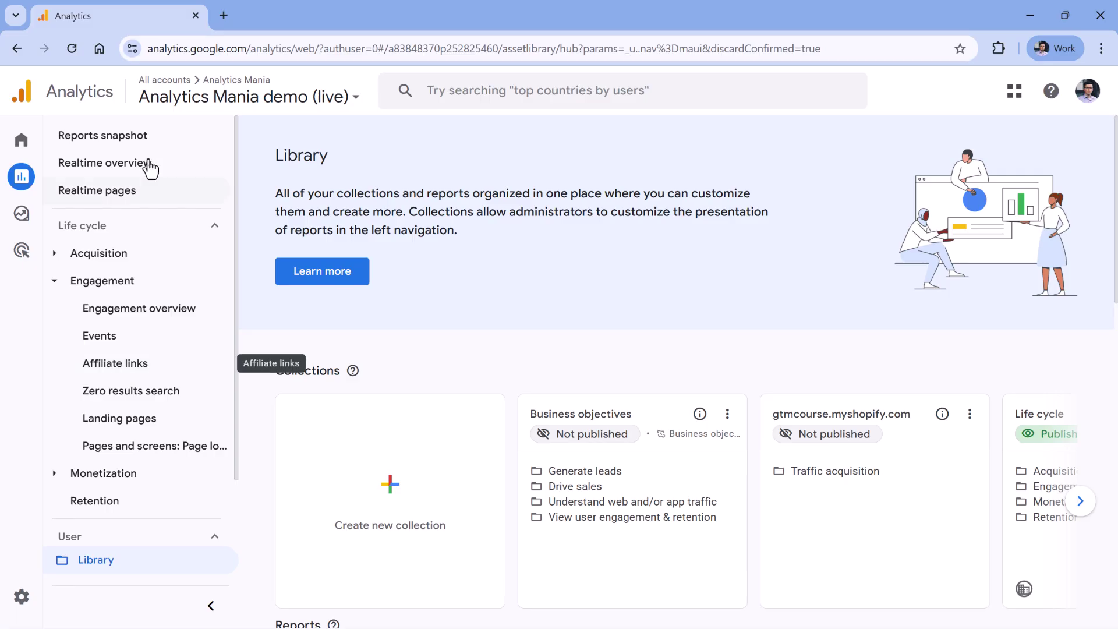
pyautogui.click(131, 373)
pyautogui.scroll(-3, 483, 288)
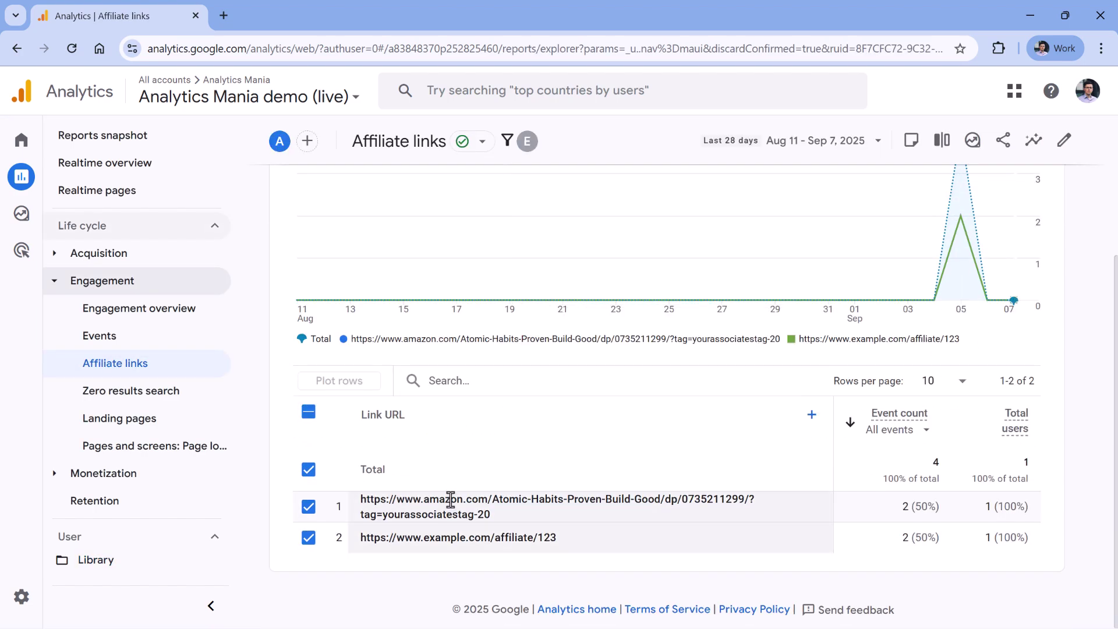